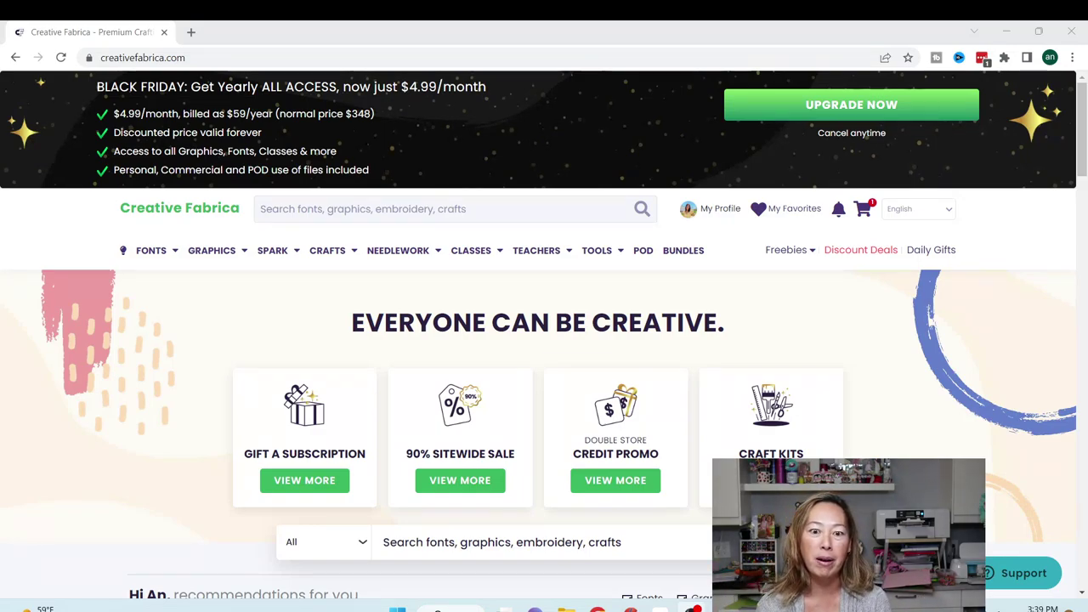
- Go to Fontcloud from the Tools menu and launch the font manager listing 258 fonts
{"action": "mouse_move", "coordinate": [442, 256]}
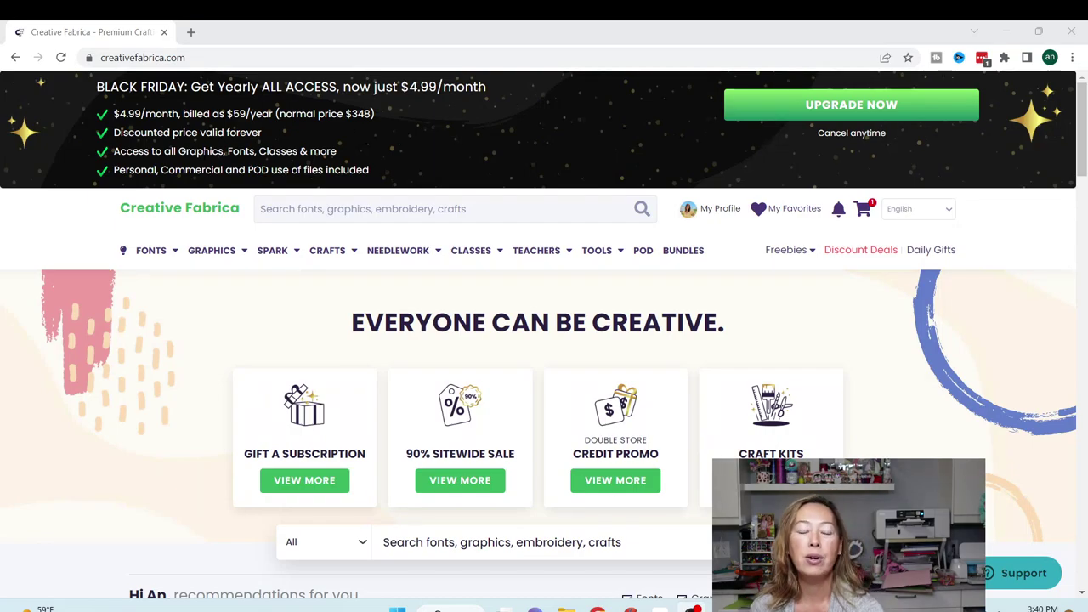
{"action": "mouse_move", "coordinate": [522, 254]}
{"action": "mouse_move", "coordinate": [590, 257]}
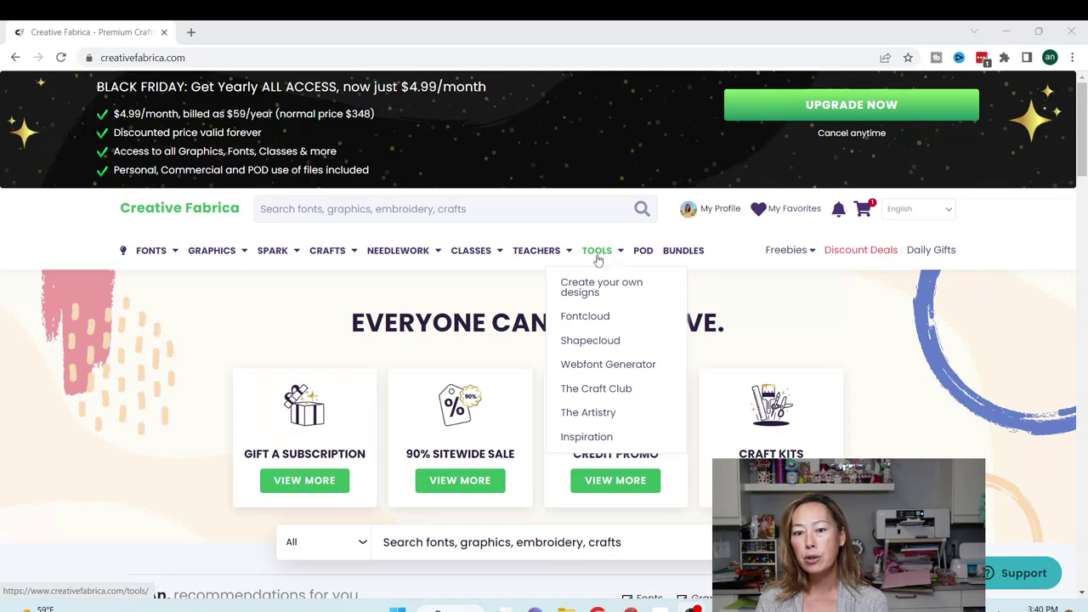
{"action": "left_click", "coordinate": [594, 324]}
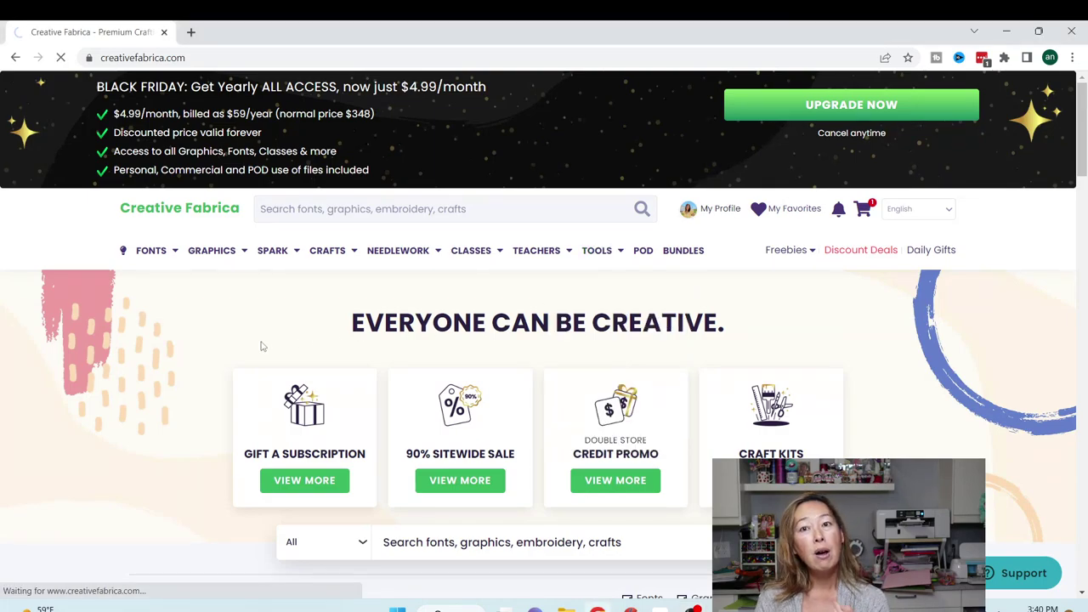
{"action": "scroll", "coordinate": [258, 346], "scroll_direction": "down", "scroll_amount": 2}
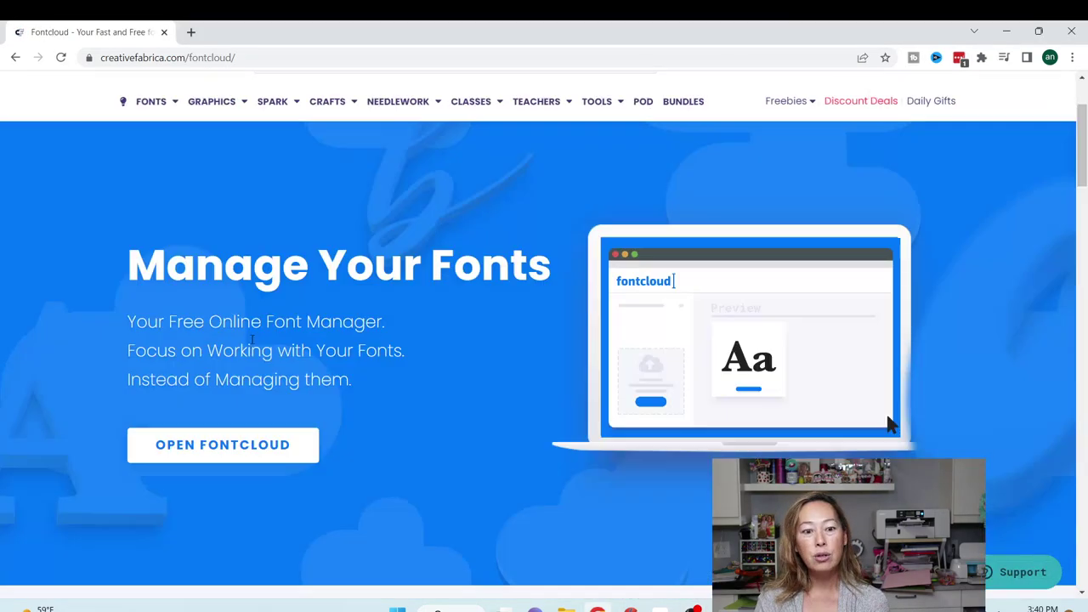
{"action": "left_click", "coordinate": [225, 446]}
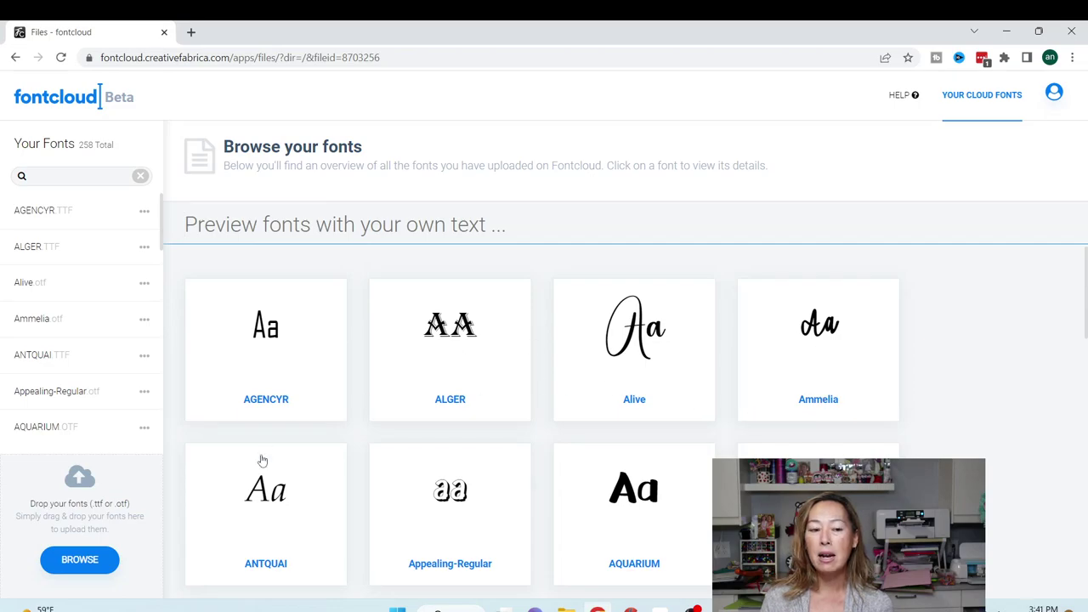
- Set Fontcloud's custom preview text to 'joy paige', correcting the 'jou' typo
{"action": "scroll", "coordinate": [670, 439], "scroll_direction": "down", "scroll_amount": 2}
{"action": "scroll", "coordinate": [671, 443], "scroll_direction": "up", "scroll_amount": 1}
{"action": "scroll", "coordinate": [672, 442], "scroll_direction": "up", "scroll_amount": 2}
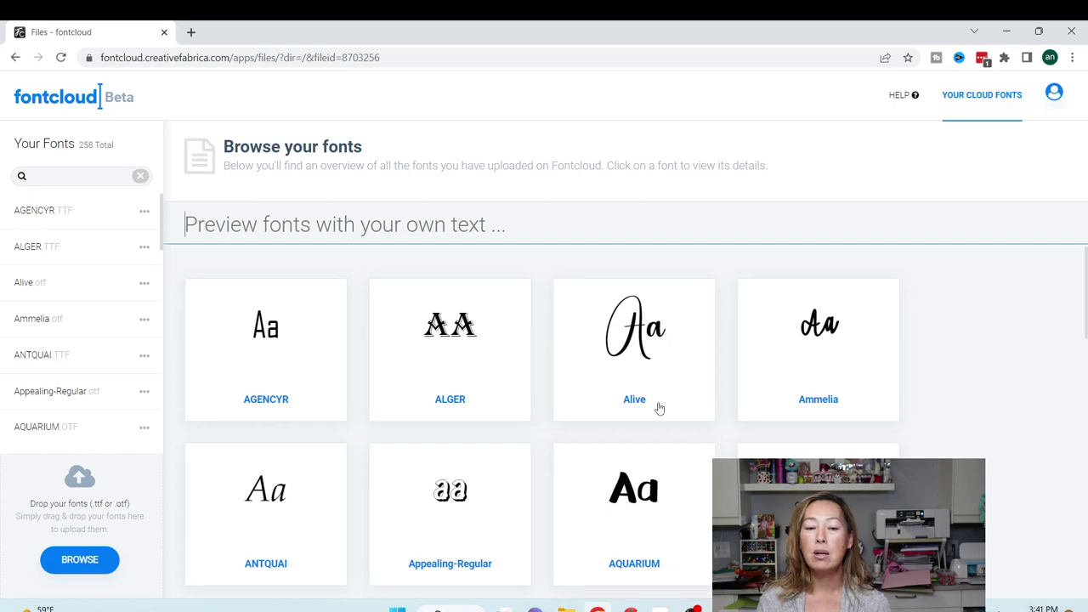
{"action": "left_click", "coordinate": [532, 225]}
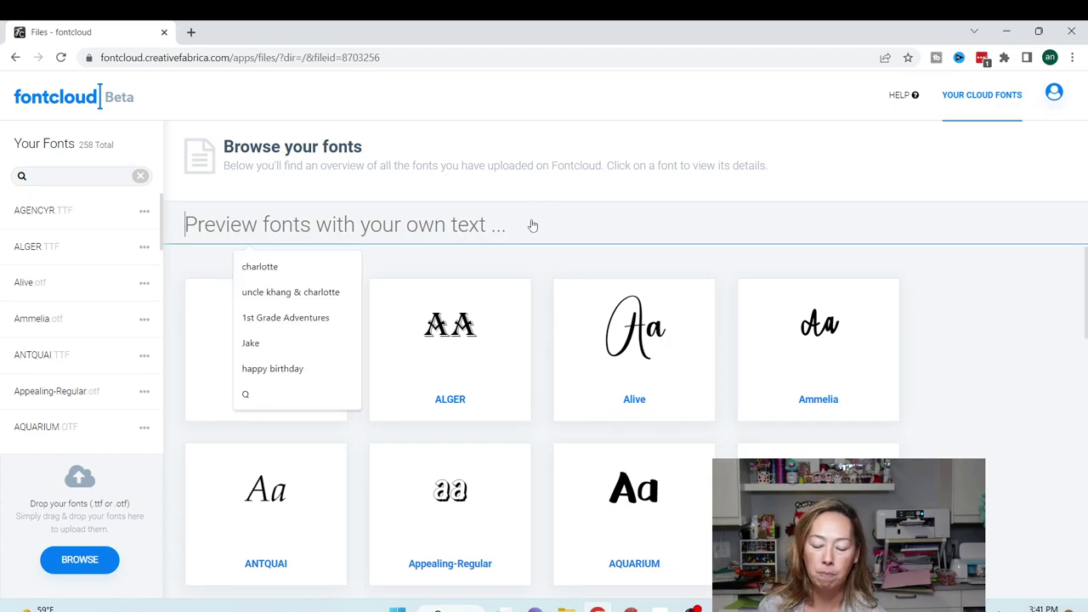
{"action": "type", "text": "jou"}
{"action": "key", "text": "BackSpace"}
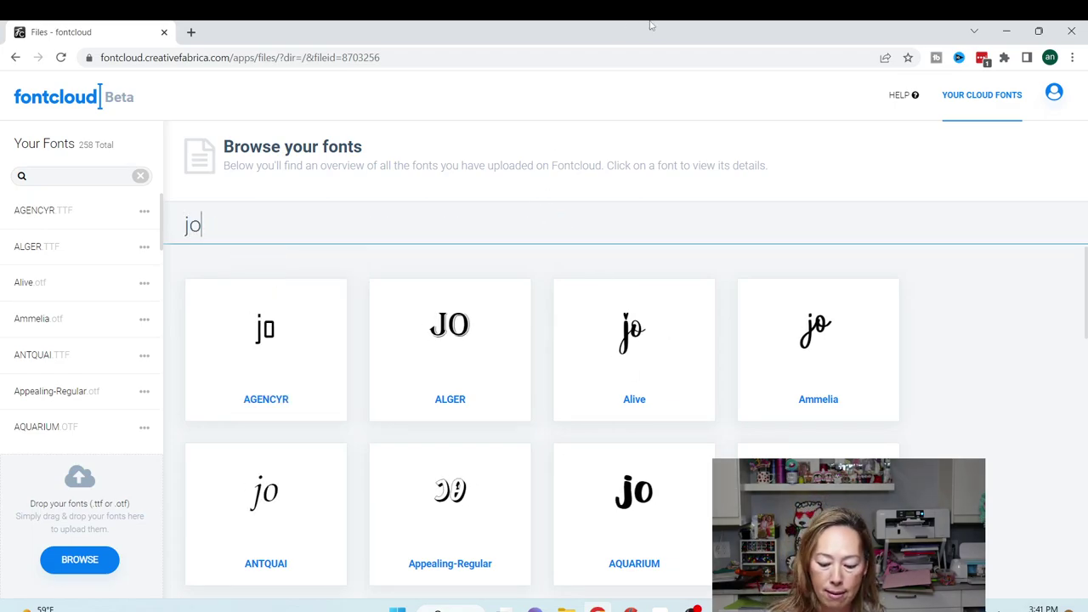
{"action": "type", "text": "y"}
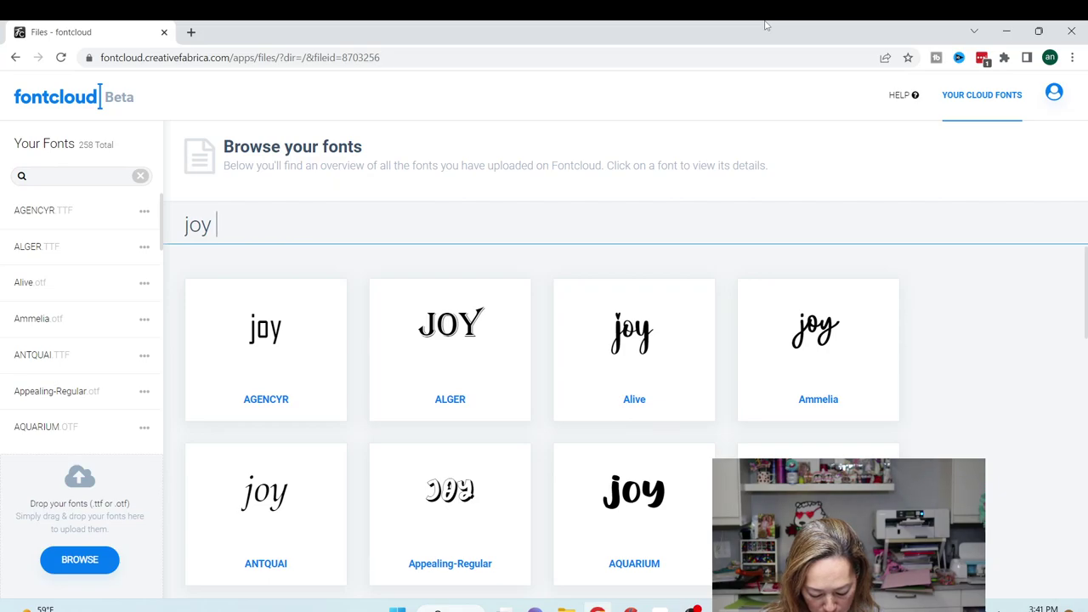
{"action": "type", "text": "paige"}
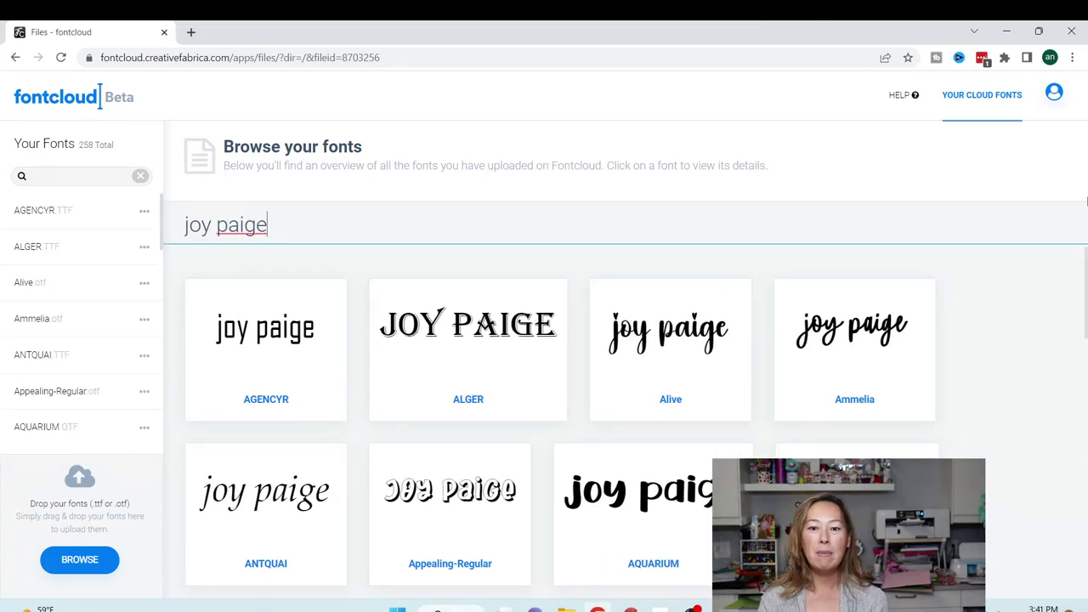
{"action": "scroll", "coordinate": [646, 398], "scroll_direction": "down", "scroll_amount": 2}
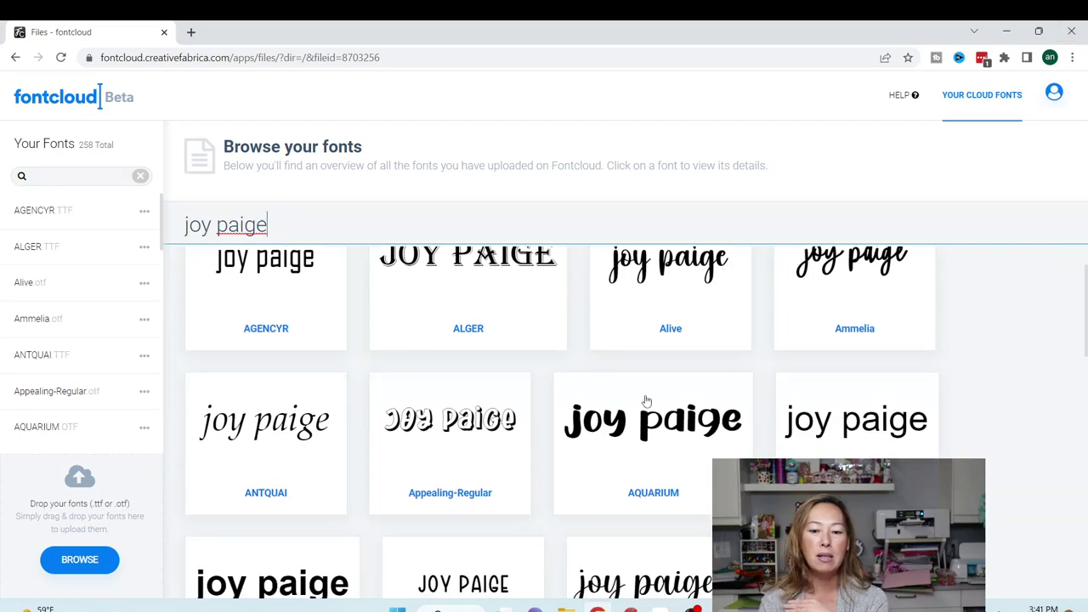
{"action": "scroll", "coordinate": [646, 401], "scroll_direction": "down", "scroll_amount": 1}
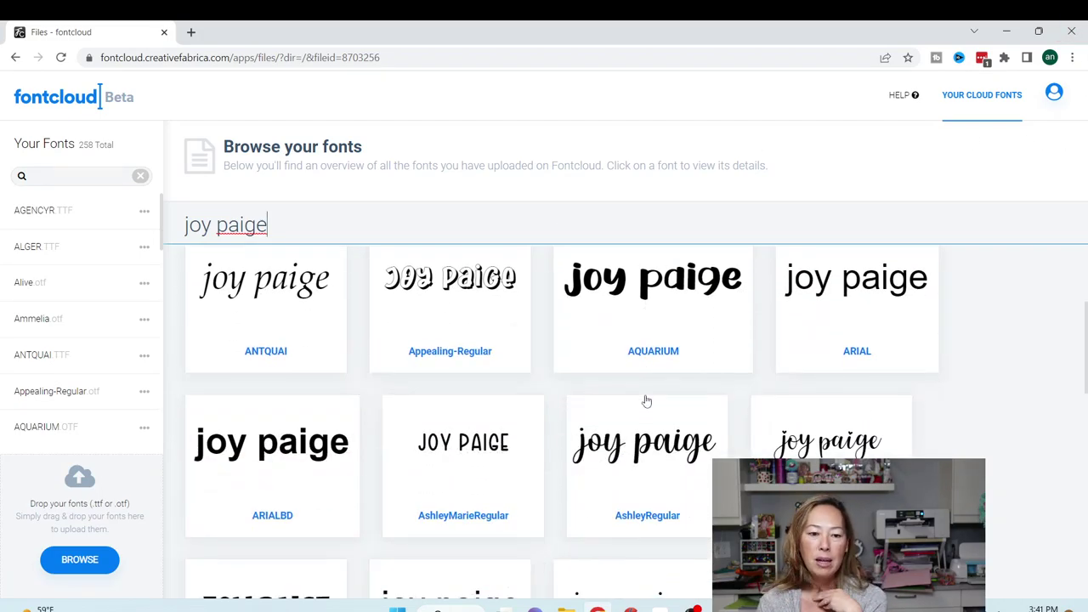
{"action": "scroll", "coordinate": [646, 401], "scroll_direction": "down", "scroll_amount": 1}
{"action": "scroll", "coordinate": [646, 401], "scroll_direction": "down", "scroll_amount": 2}
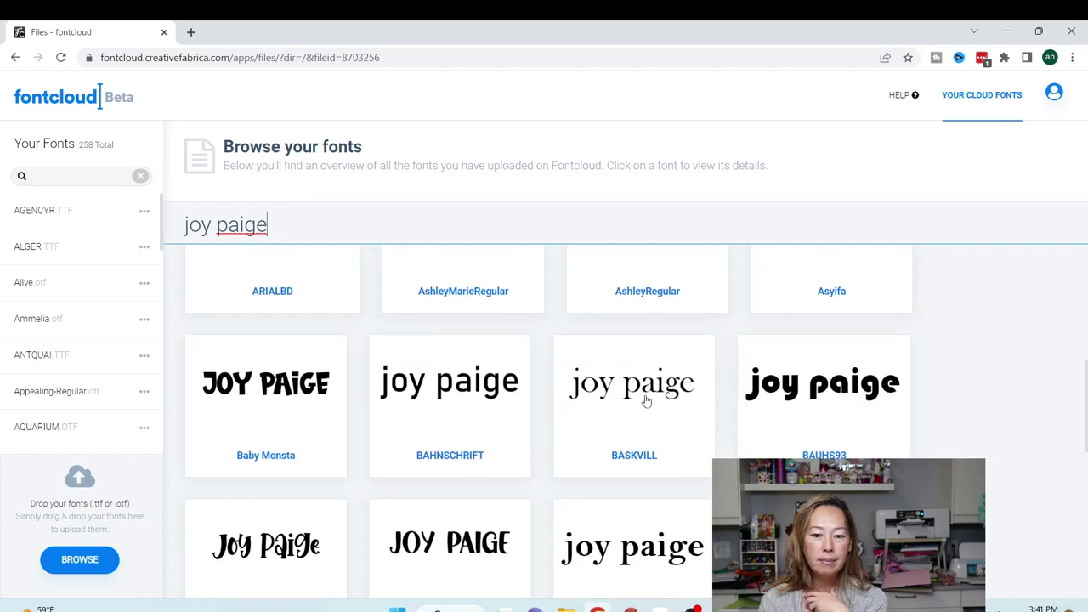
{"action": "scroll", "coordinate": [646, 400], "scroll_direction": "down", "scroll_amount": 3}
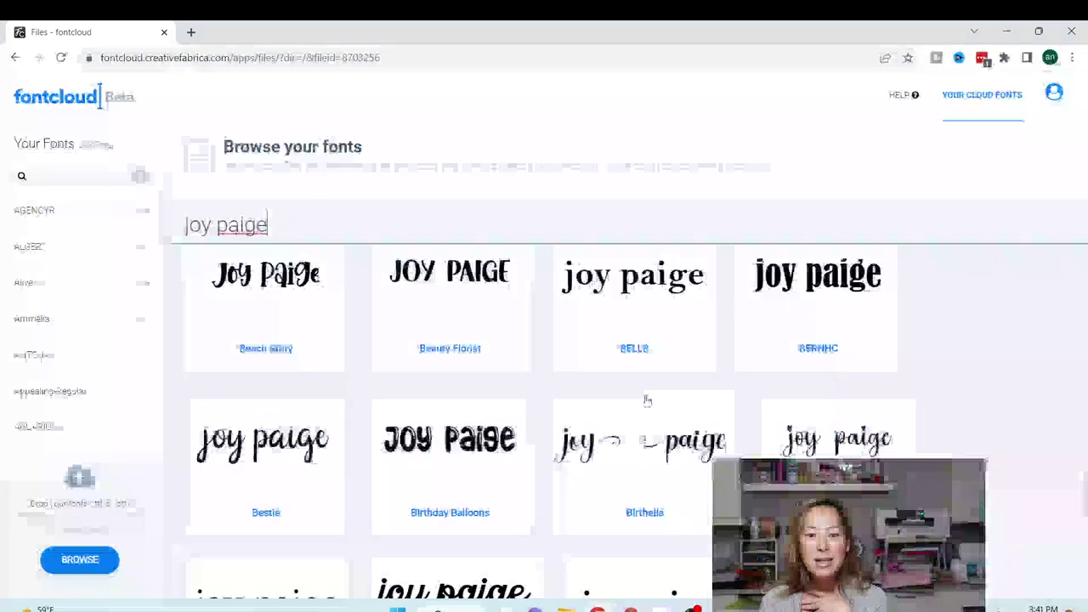
{"action": "scroll", "coordinate": [646, 400], "scroll_direction": "down", "scroll_amount": 2}
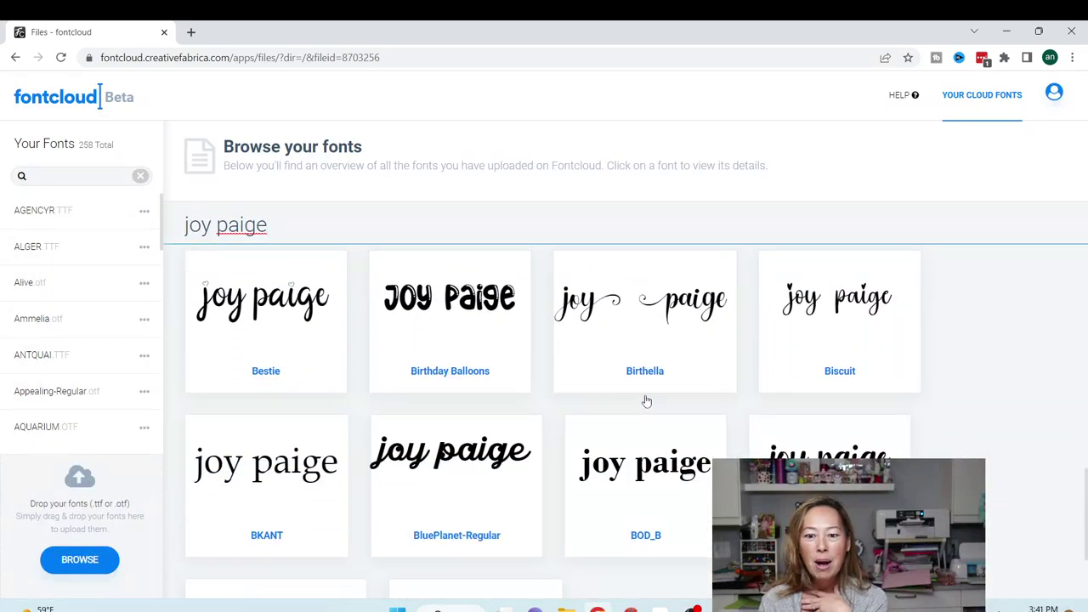
{"action": "scroll", "coordinate": [646, 401], "scroll_direction": "down", "scroll_amount": 2}
{"action": "scroll", "coordinate": [646, 400], "scroll_direction": "down", "scroll_amount": 2}
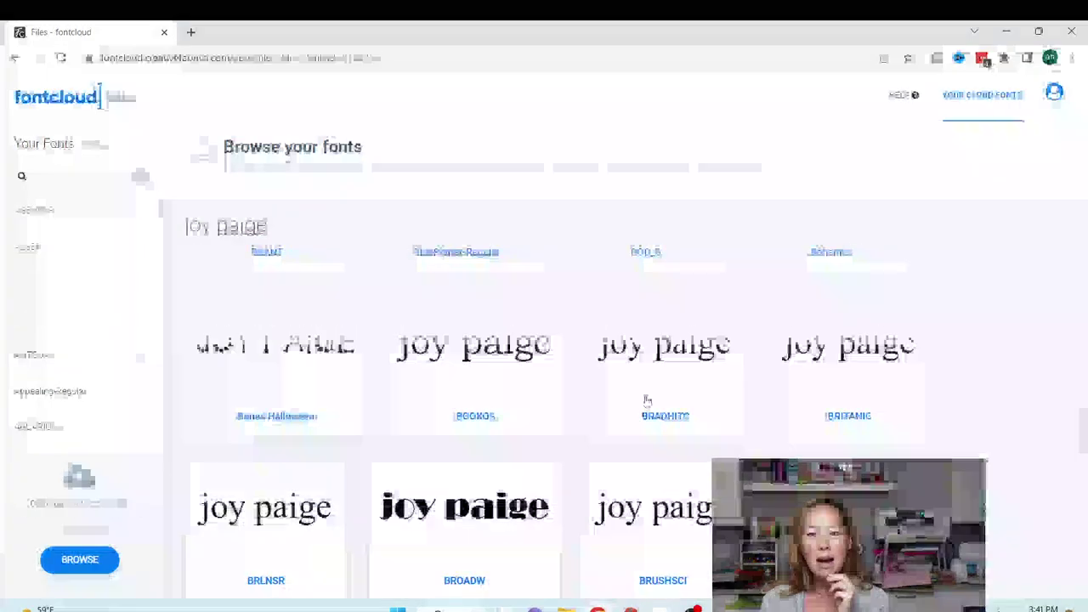
{"action": "scroll", "coordinate": [646, 401], "scroll_direction": "down", "scroll_amount": 2}
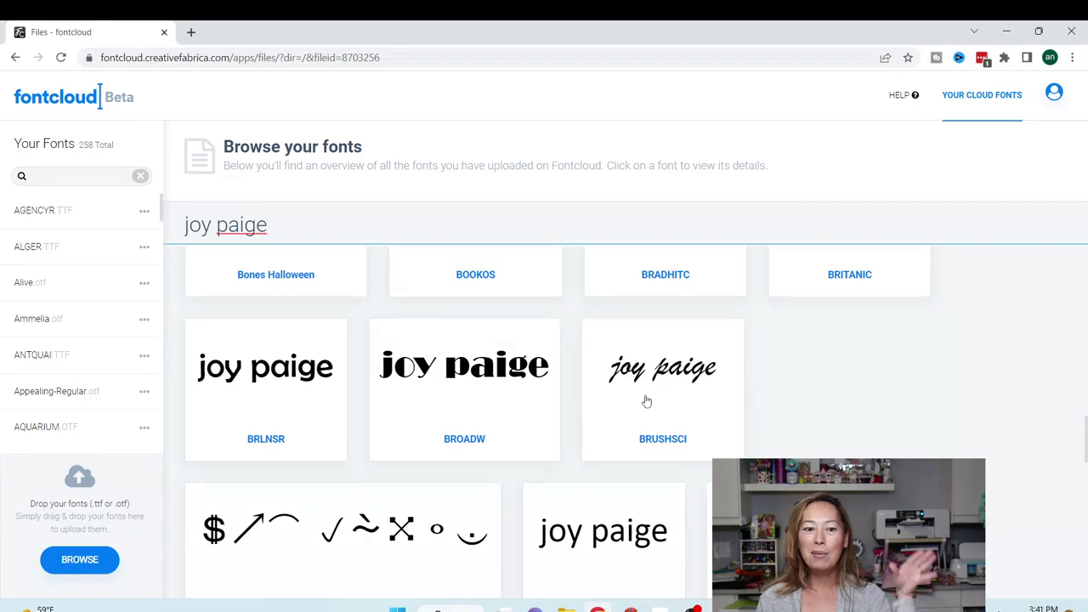
{"action": "scroll", "coordinate": [646, 401], "scroll_direction": "down", "scroll_amount": 3}
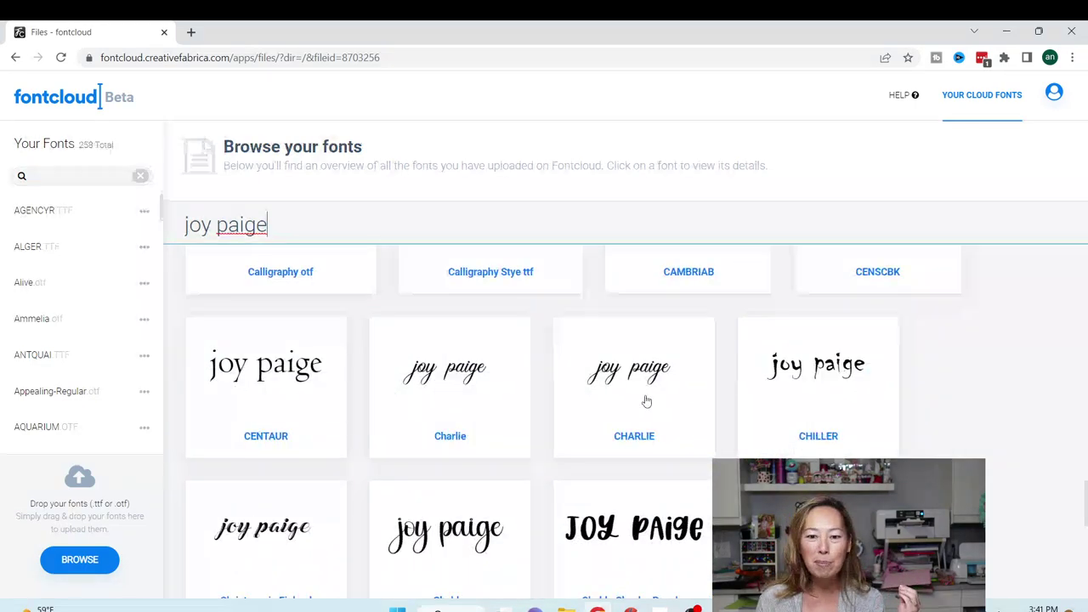
{"action": "scroll", "coordinate": [646, 401], "scroll_direction": "down", "scroll_amount": 3}
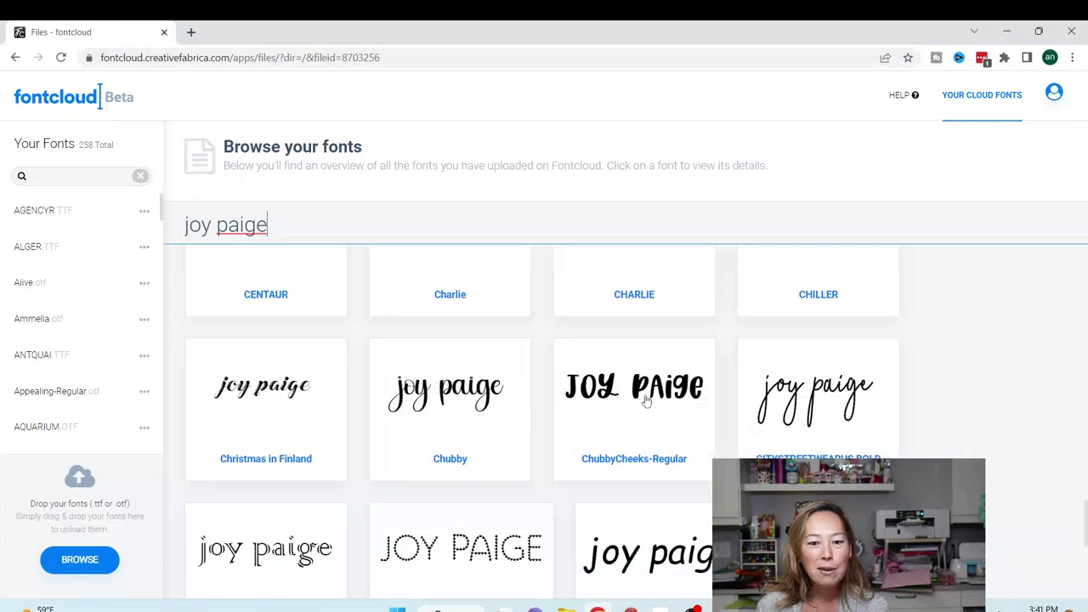
{"action": "scroll", "coordinate": [646, 400], "scroll_direction": "down", "scroll_amount": 5}
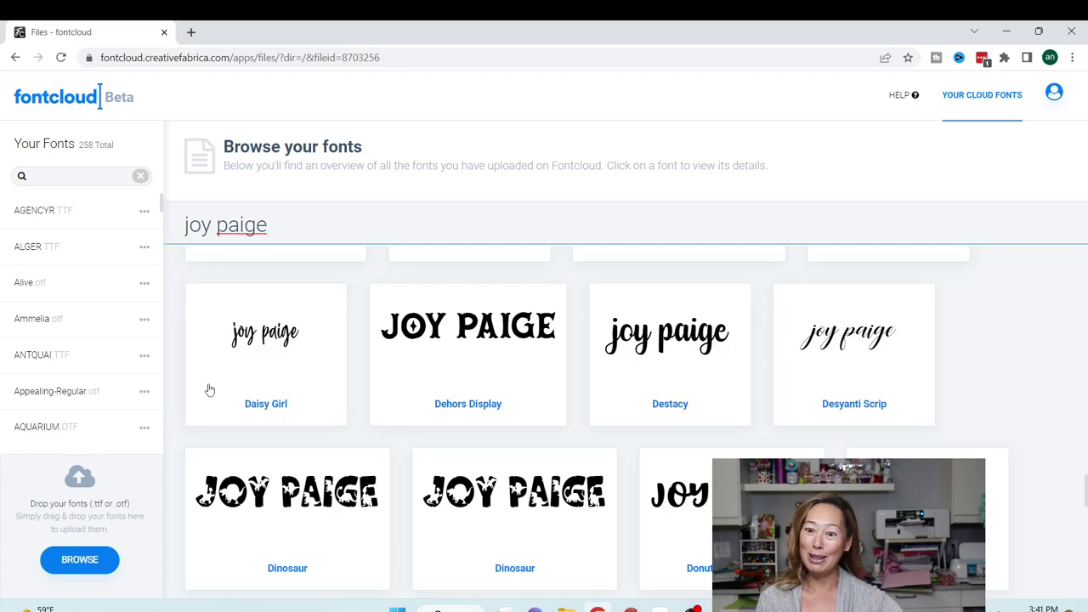
{"action": "scroll", "coordinate": [210, 389], "scroll_direction": "down", "scroll_amount": 3}
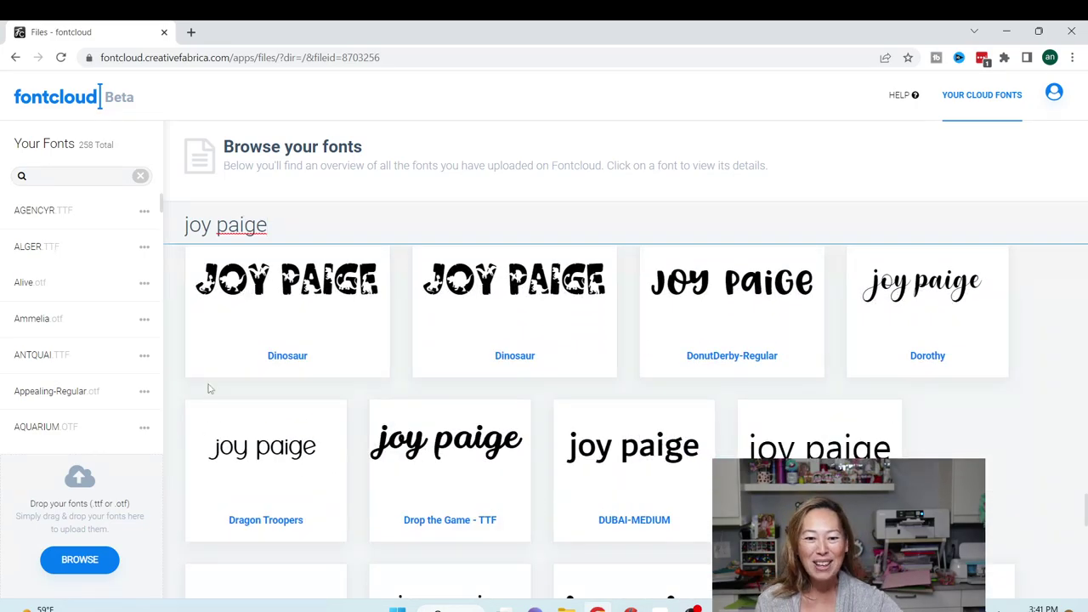
{"action": "scroll", "coordinate": [210, 389], "scroll_direction": "down", "scroll_amount": 1}
{"action": "scroll", "coordinate": [458, 404], "scroll_direction": "down", "scroll_amount": 2}
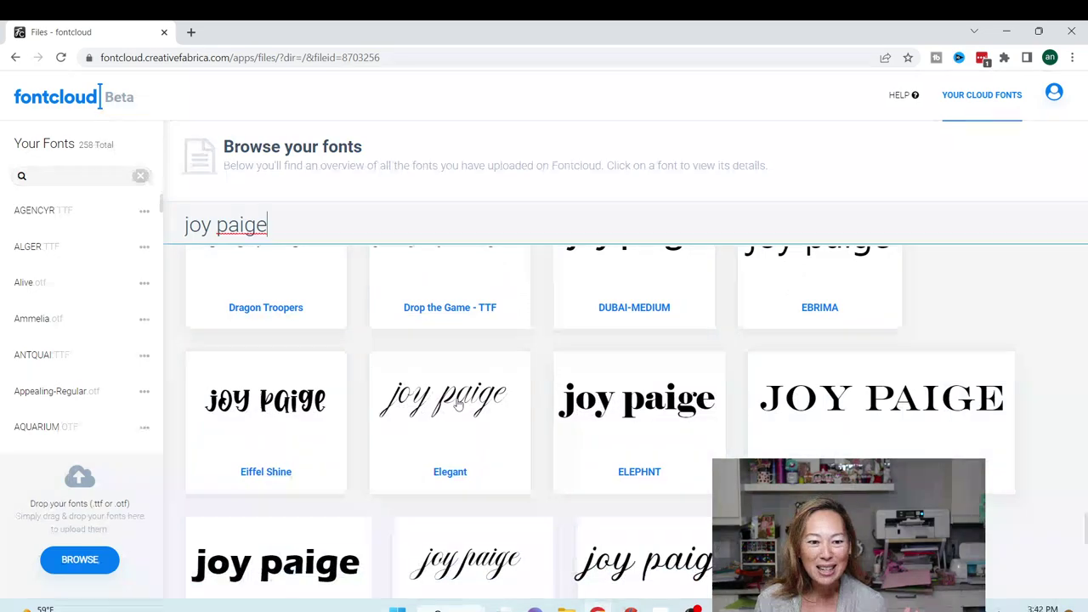
{"action": "scroll", "coordinate": [458, 405], "scroll_direction": "down", "scroll_amount": 4}
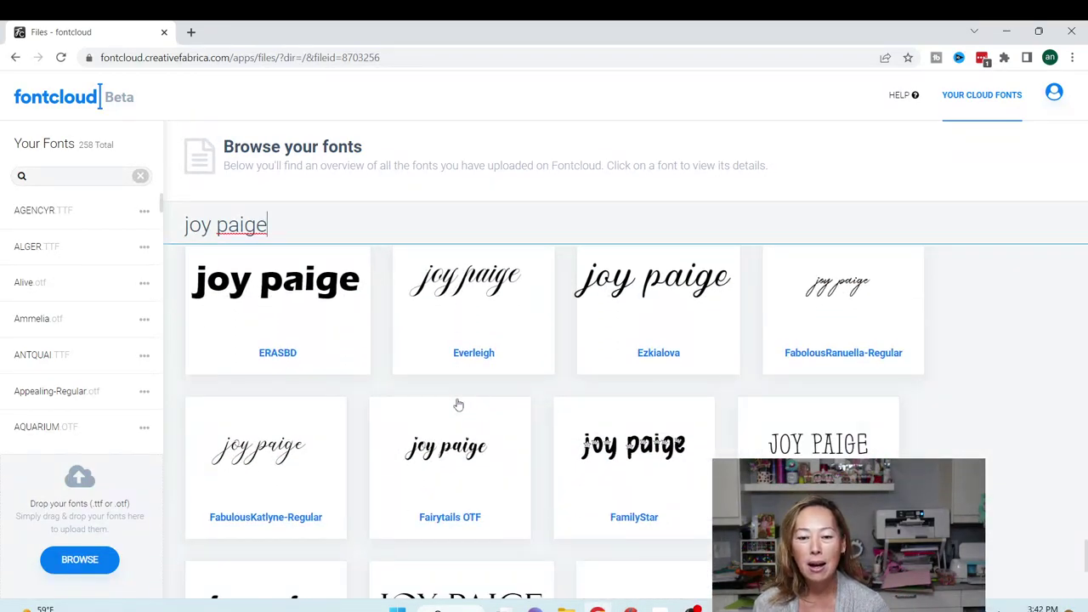
{"action": "scroll", "coordinate": [458, 405], "scroll_direction": "down", "scroll_amount": 4}
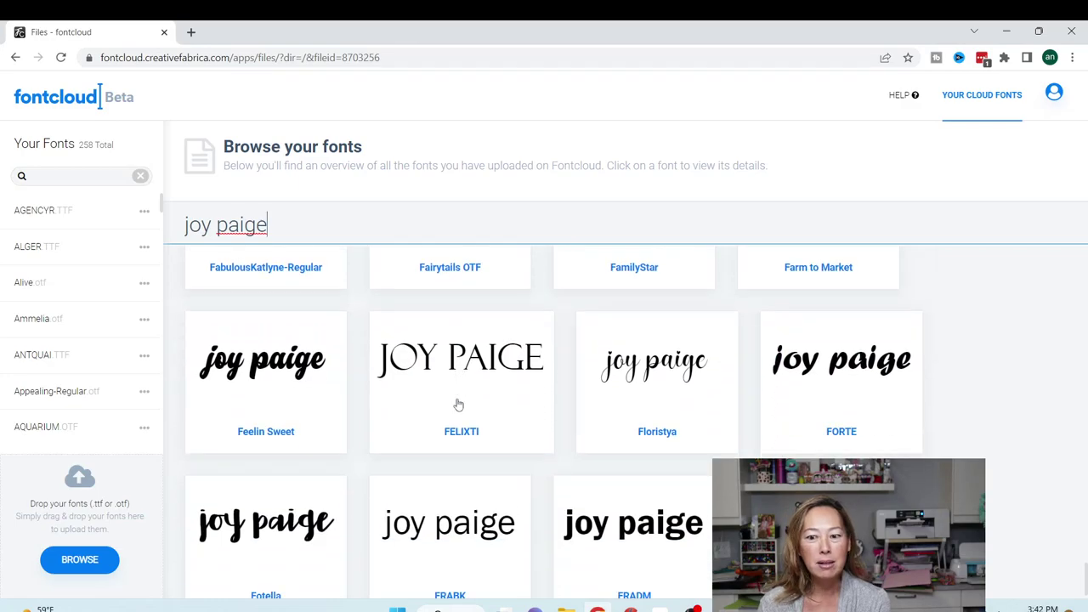
{"action": "scroll", "coordinate": [457, 405], "scroll_direction": "down", "scroll_amount": 5}
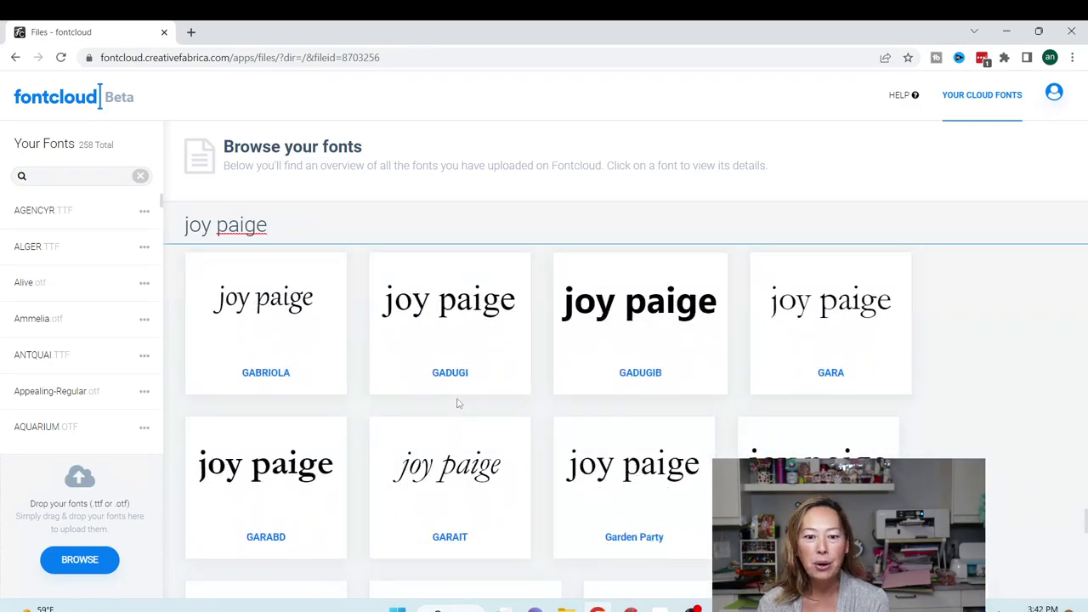
{"action": "scroll", "coordinate": [458, 405], "scroll_direction": "down", "scroll_amount": 2}
{"action": "scroll", "coordinate": [457, 405], "scroll_direction": "down", "scroll_amount": 2}
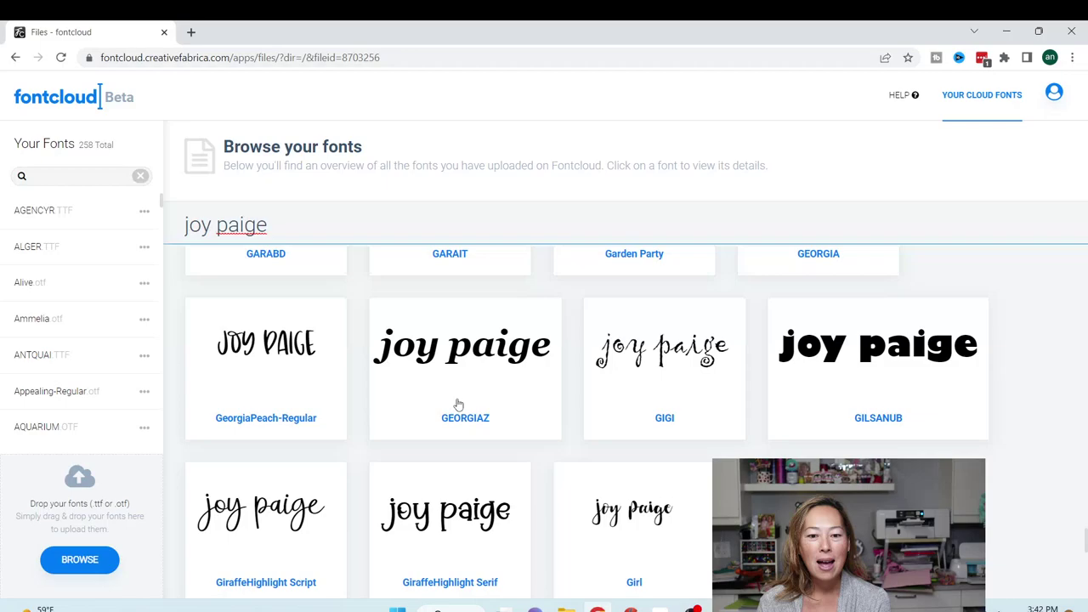
{"action": "scroll", "coordinate": [457, 404], "scroll_direction": "down", "scroll_amount": 2}
{"action": "scroll", "coordinate": [457, 405], "scroll_direction": "down", "scroll_amount": 5}
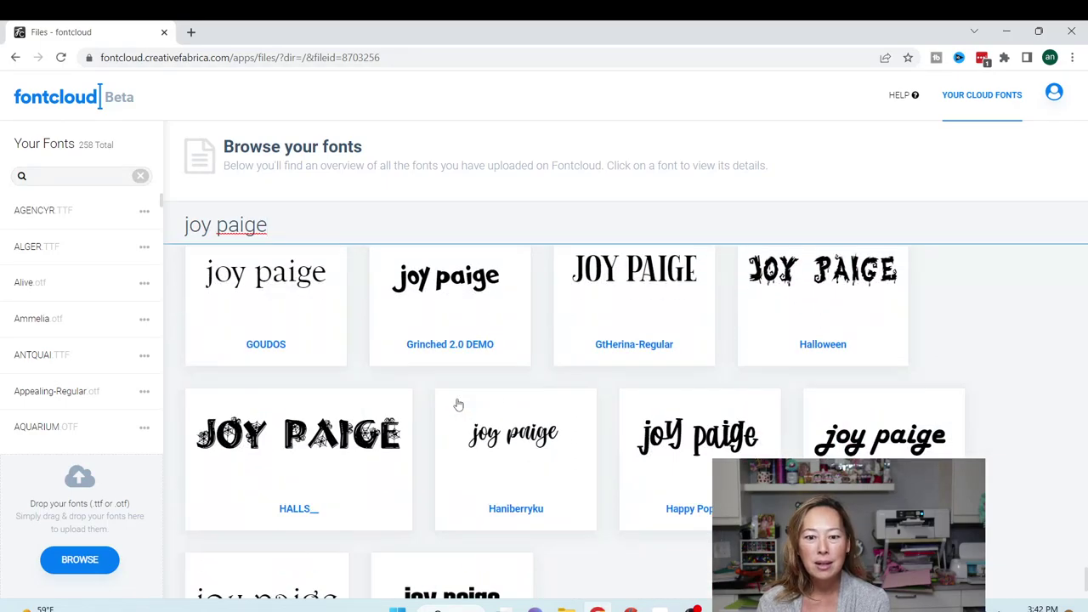
{"action": "scroll", "coordinate": [458, 405], "scroll_direction": "down", "scroll_amount": 1}
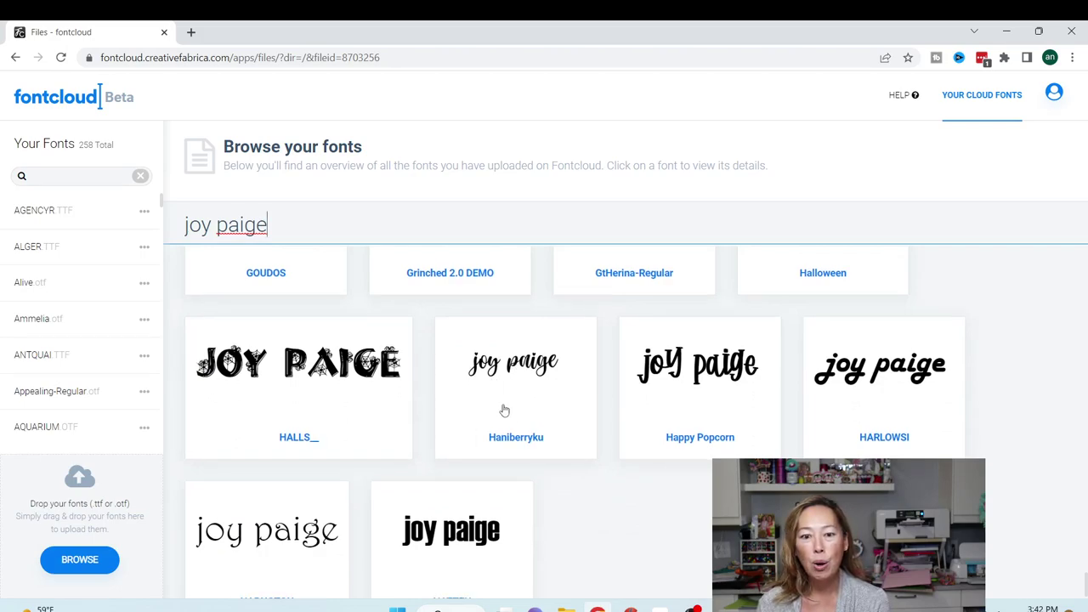
- Scroll the font grid down to the MarieRegular 'joy paige' preview near Masterday Shadow and MELAMAR SWASH
{"action": "scroll", "coordinate": [507, 412], "scroll_direction": "down", "scroll_amount": 2}
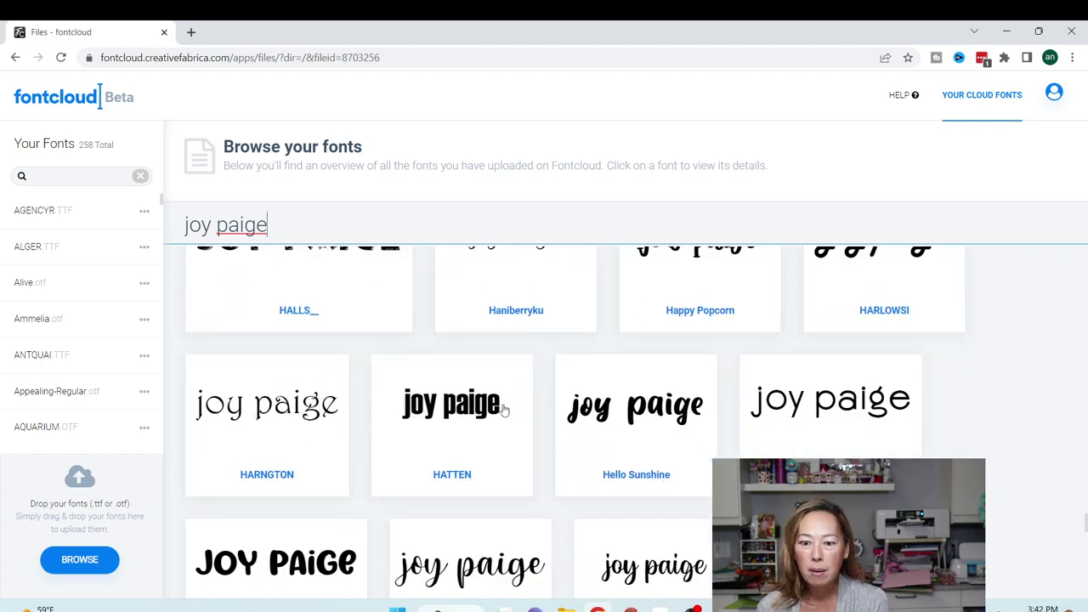
{"action": "scroll", "coordinate": [503, 410], "scroll_direction": "down", "scroll_amount": 1}
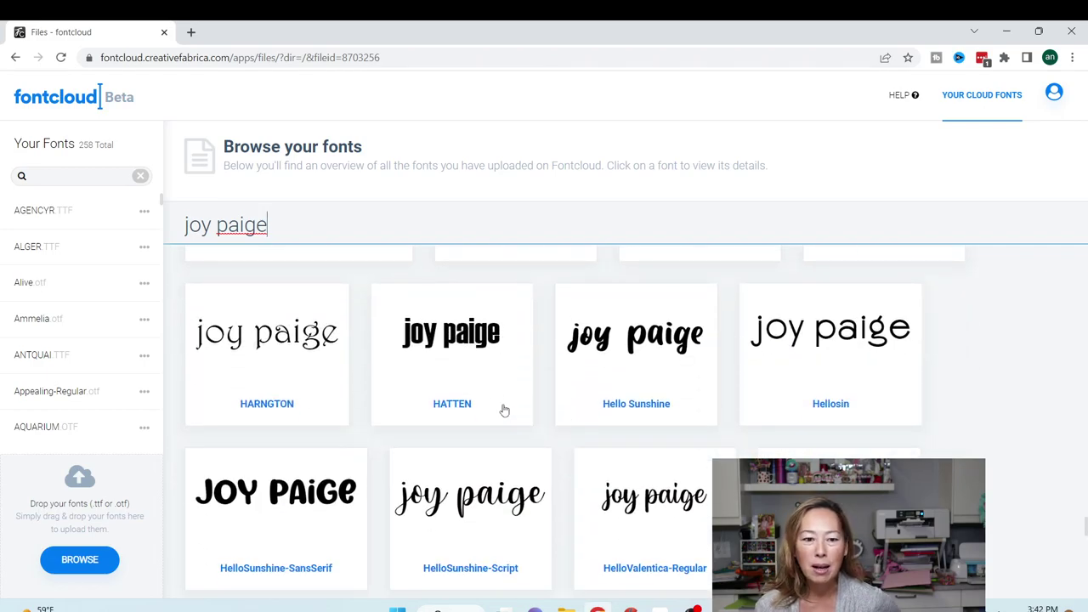
{"action": "scroll", "coordinate": [499, 401], "scroll_direction": "down", "scroll_amount": 1}
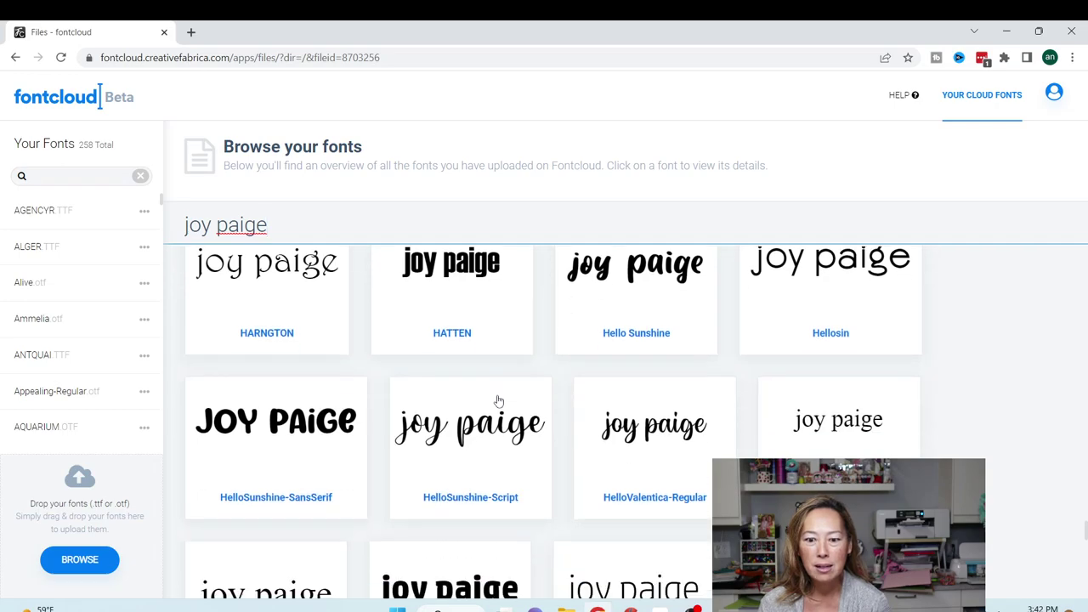
{"action": "scroll", "coordinate": [496, 401], "scroll_direction": "down", "scroll_amount": 1}
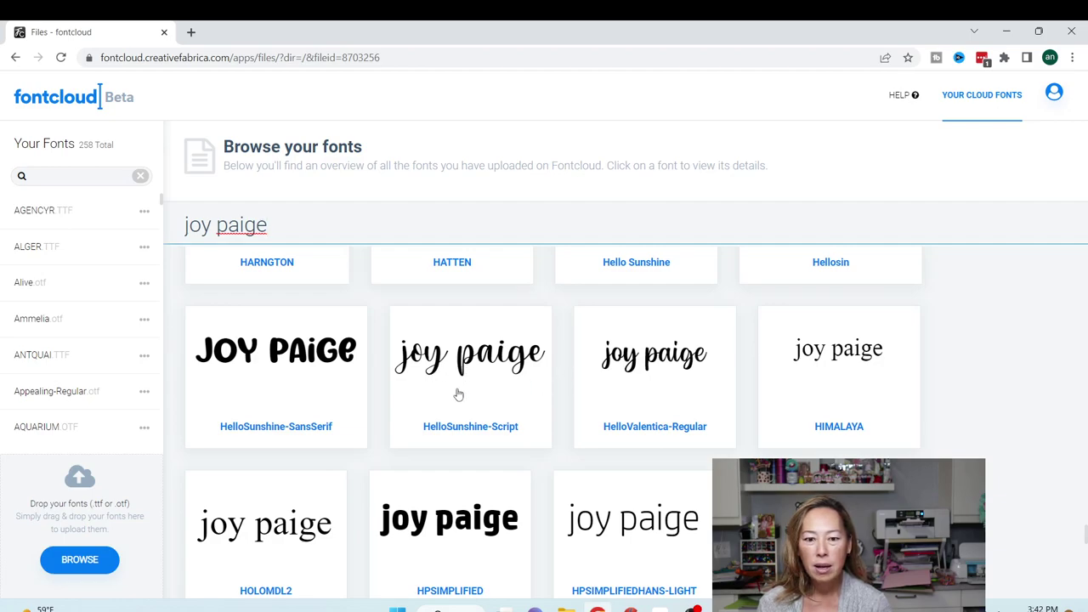
{"action": "scroll", "coordinate": [456, 392], "scroll_direction": "down", "scroll_amount": 2}
{"action": "scroll", "coordinate": [456, 392], "scroll_direction": "down", "scroll_amount": 2}
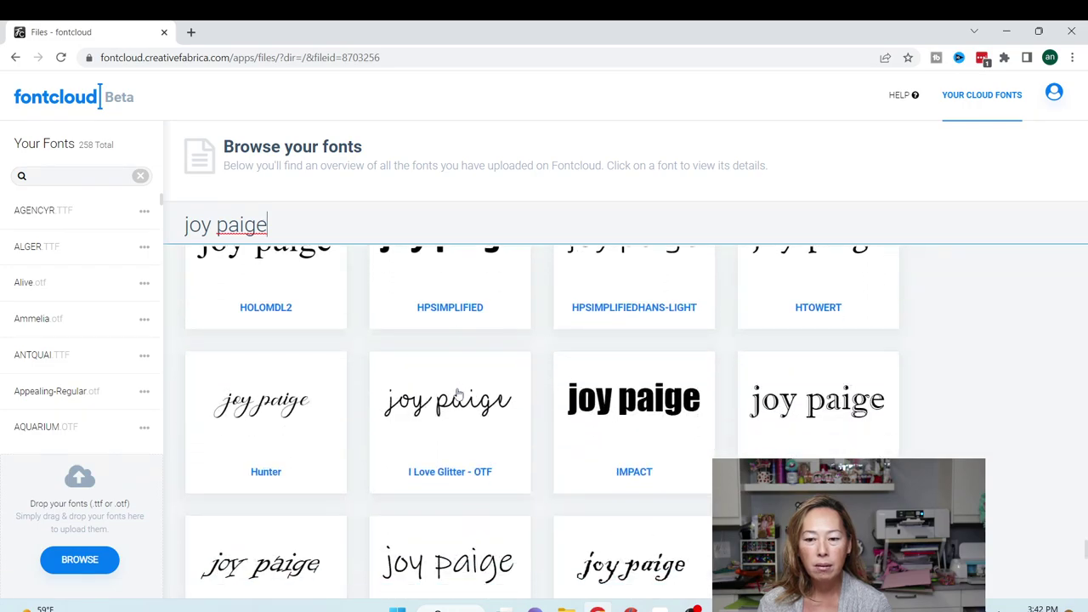
{"action": "scroll", "coordinate": [456, 392], "scroll_direction": "down", "scroll_amount": 2}
{"action": "scroll", "coordinate": [458, 395], "scroll_direction": "down", "scroll_amount": 3}
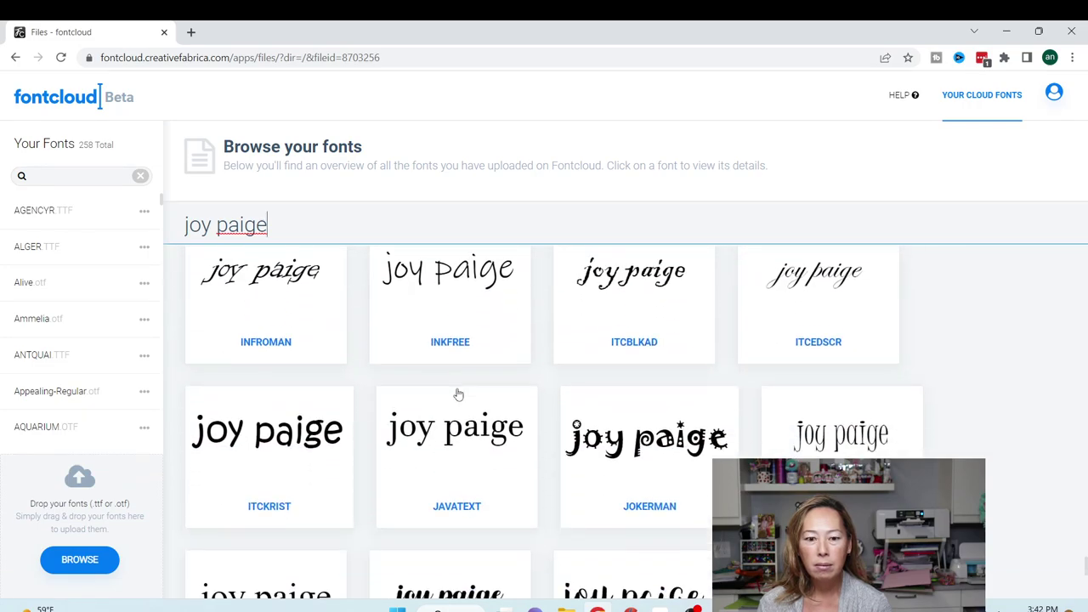
{"action": "scroll", "coordinate": [457, 394], "scroll_direction": "down", "scroll_amount": 2}
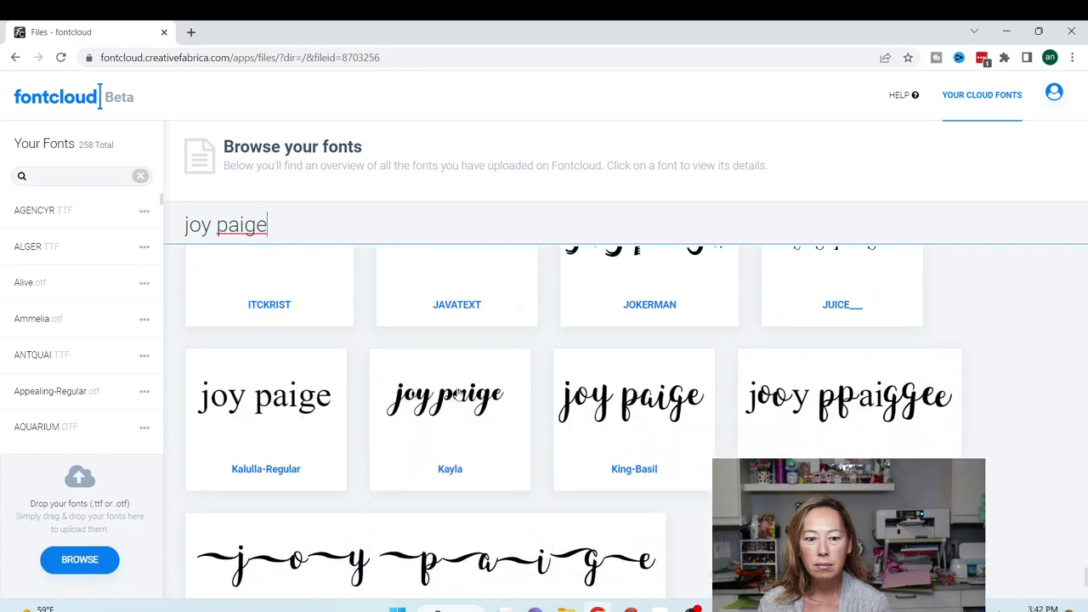
{"action": "scroll", "coordinate": [457, 395], "scroll_direction": "down", "scroll_amount": 3}
{"action": "scroll", "coordinate": [457, 395], "scroll_direction": "down", "scroll_amount": 6}
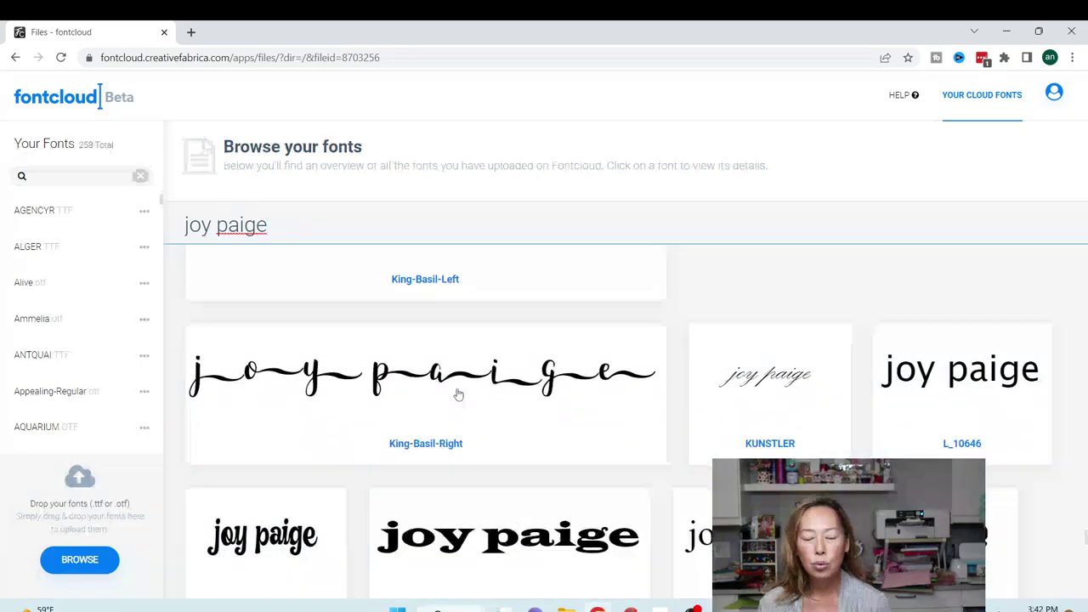
{"action": "scroll", "coordinate": [457, 394], "scroll_direction": "down", "scroll_amount": 1}
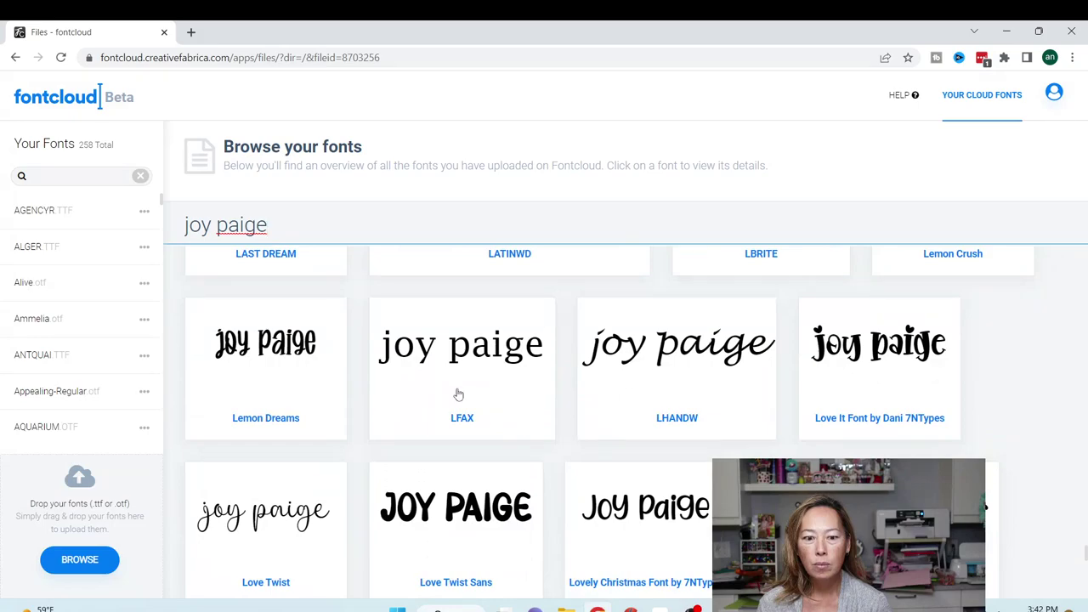
{"action": "scroll", "coordinate": [457, 393], "scroll_direction": "down", "scroll_amount": 2}
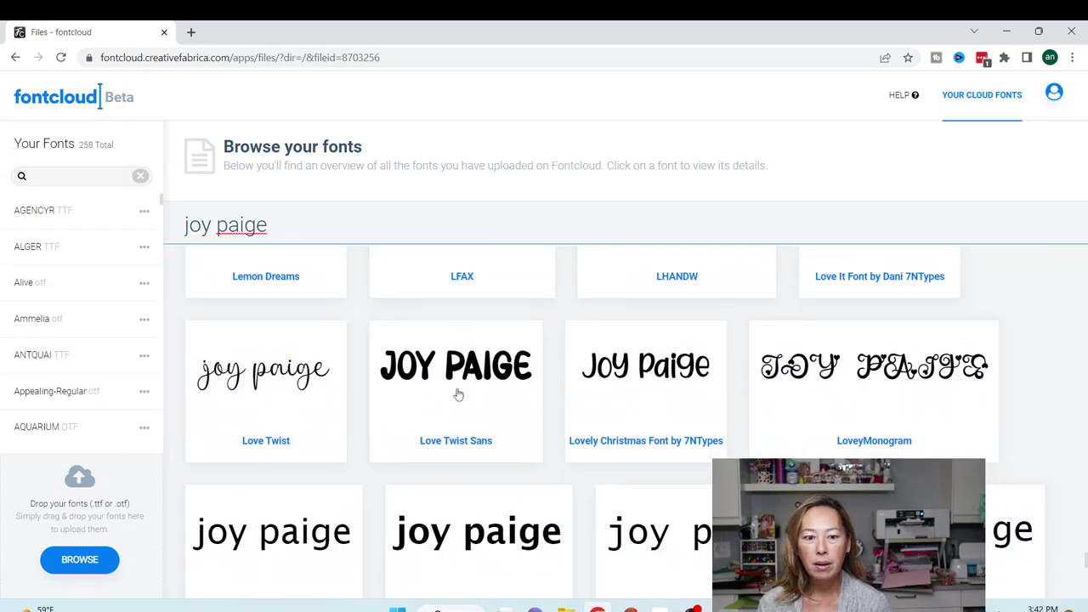
{"action": "scroll", "coordinate": [458, 394], "scroll_direction": "down", "scroll_amount": 3}
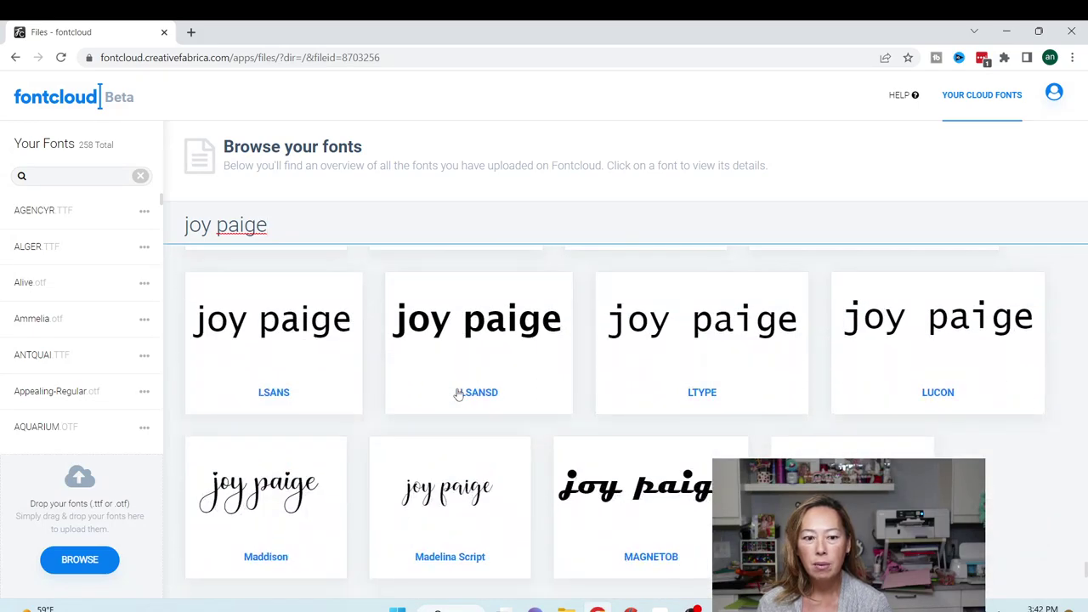
{"action": "scroll", "coordinate": [457, 394], "scroll_direction": "down", "scroll_amount": 2}
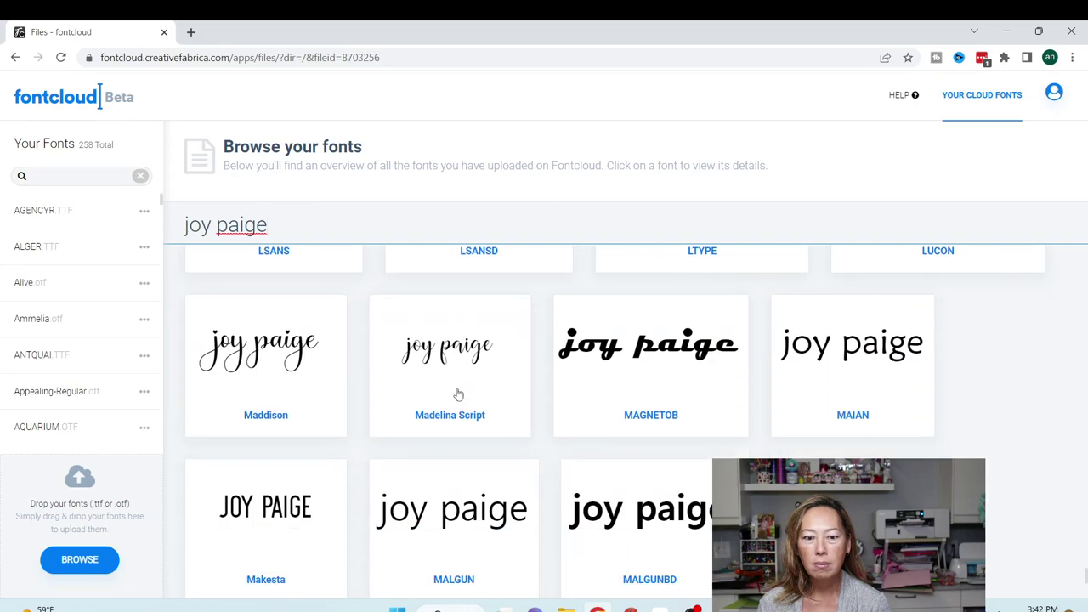
{"action": "scroll", "coordinate": [458, 394], "scroll_direction": "down", "scroll_amount": 4}
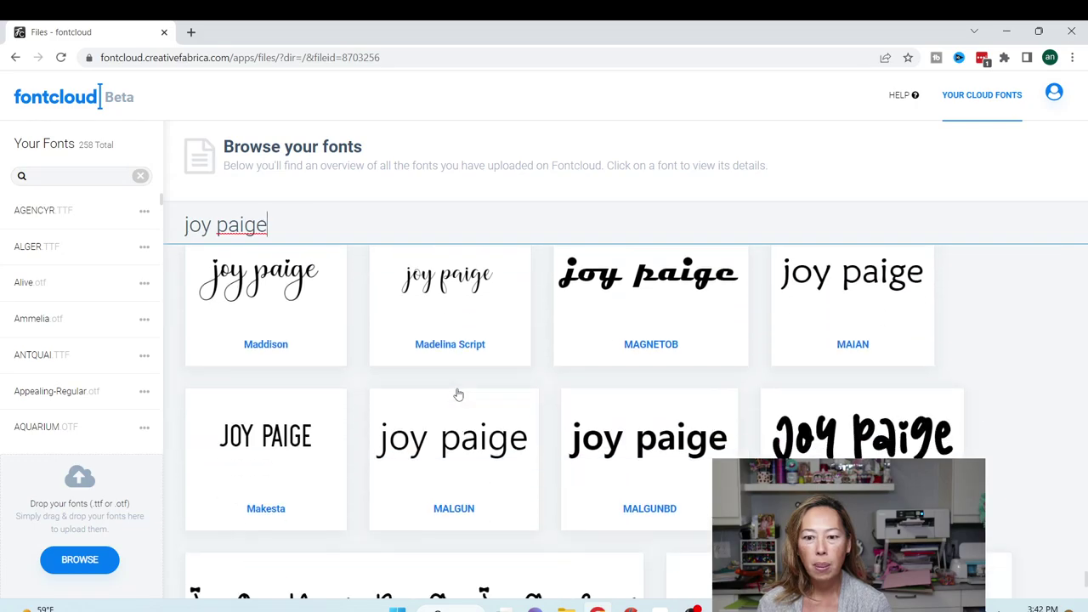
{"action": "scroll", "coordinate": [457, 393], "scroll_direction": "down", "scroll_amount": 2}
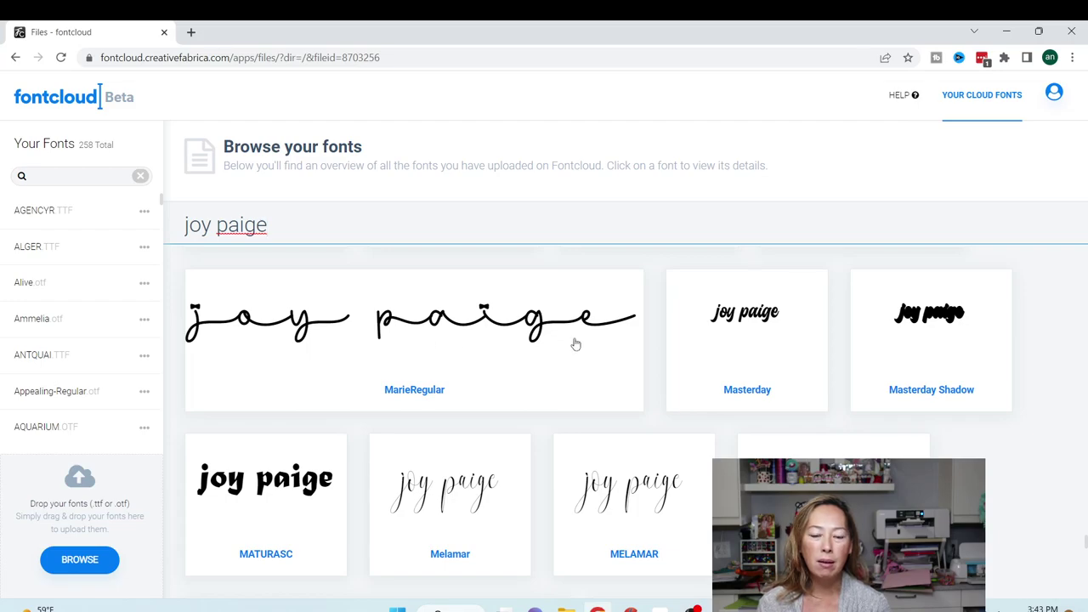
{"action": "scroll", "coordinate": [576, 344], "scroll_direction": "down", "scroll_amount": 5}
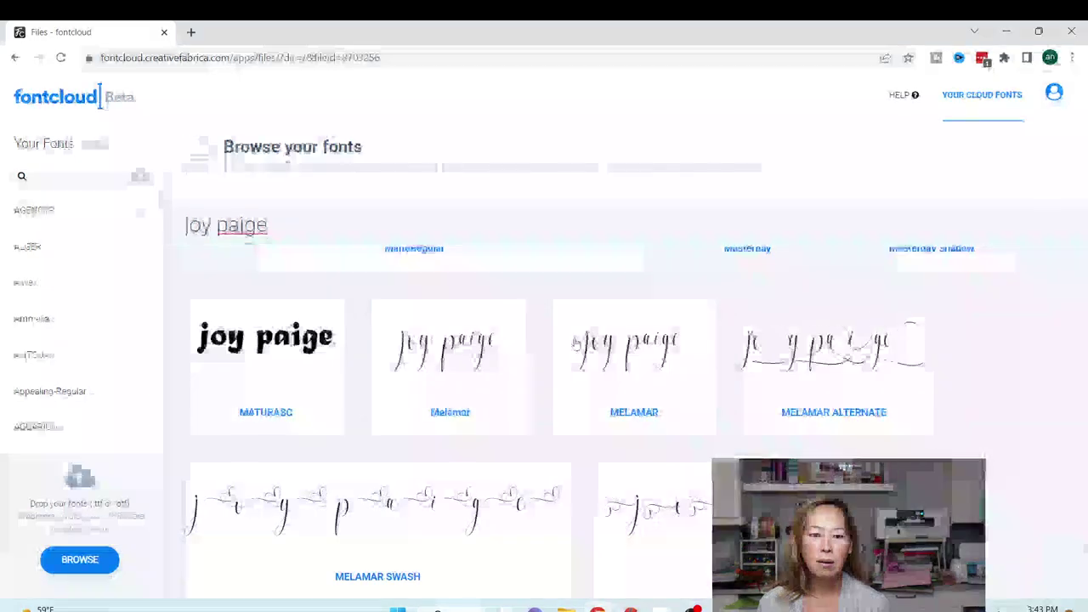
{"action": "scroll", "coordinate": [574, 343], "scroll_direction": "up", "scroll_amount": 5}
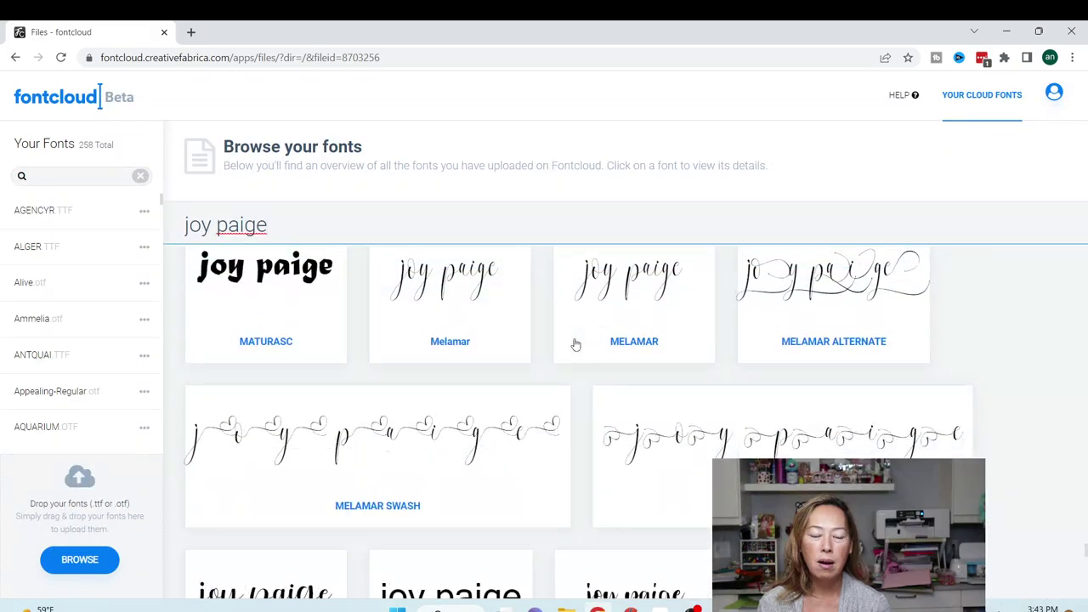
{"action": "scroll", "coordinate": [488, 339], "scroll_direction": "up", "scroll_amount": 2}
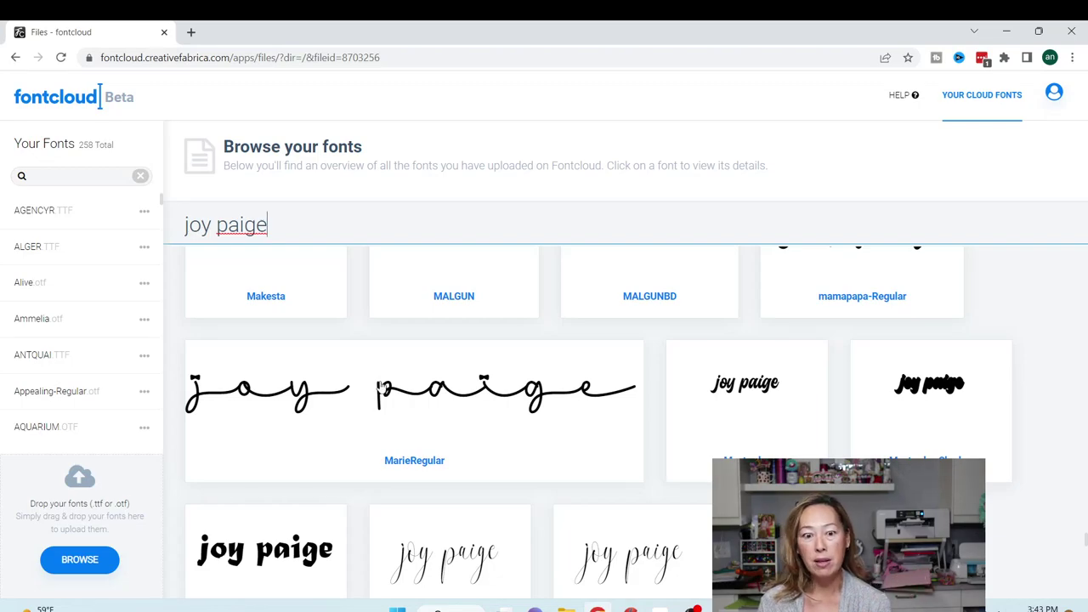
- Open MarieRegular's detail page and scroll its 165 glyphs down to the swash letters
{"action": "left_click", "coordinate": [381, 392]}
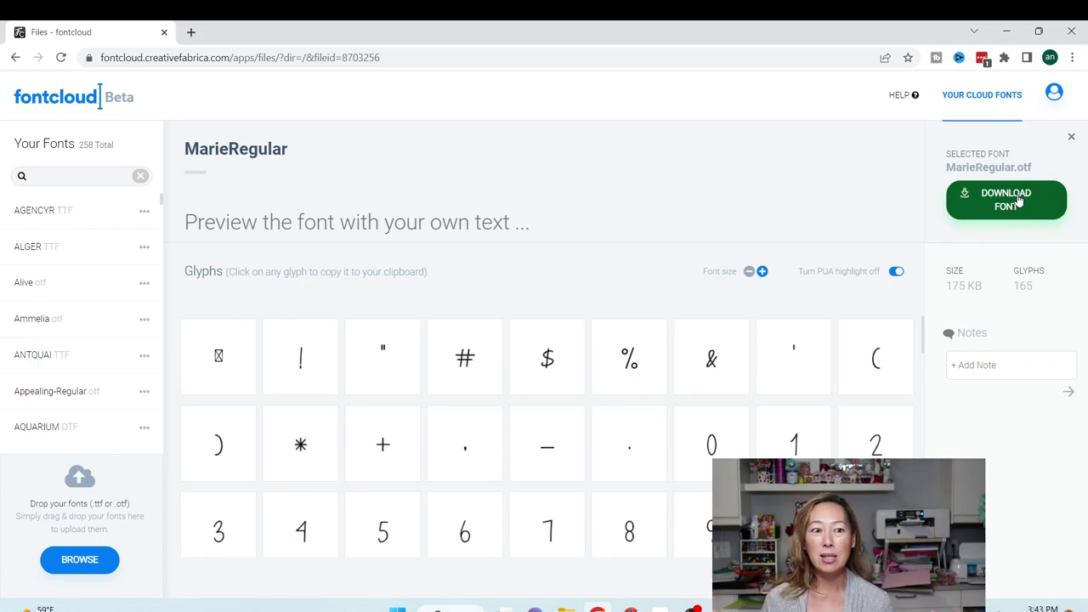
{"action": "scroll", "coordinate": [553, 489], "scroll_direction": "down", "scroll_amount": 5}
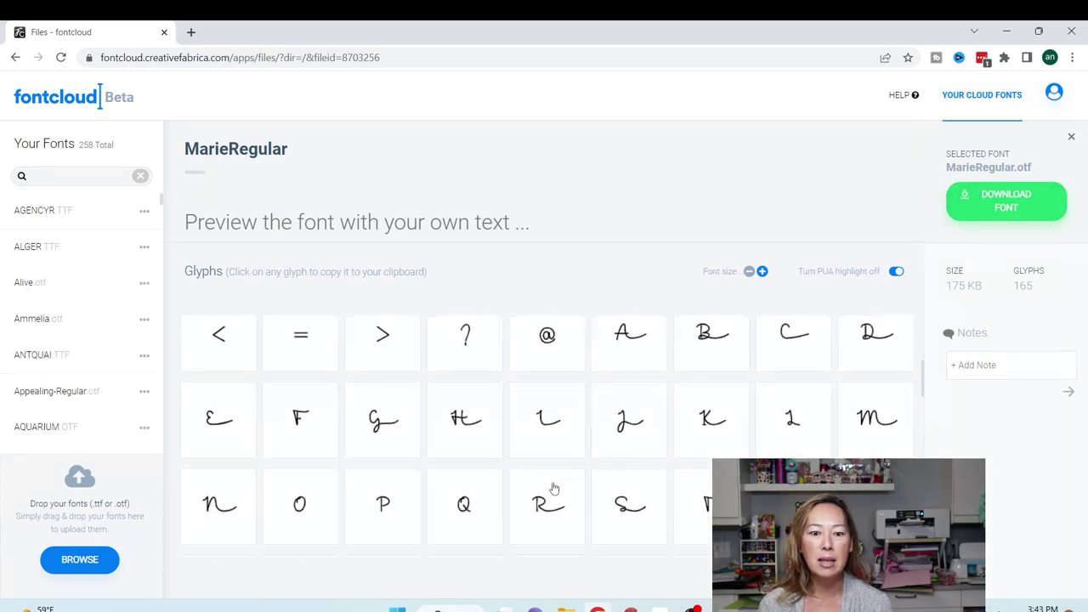
{"action": "scroll", "coordinate": [554, 489], "scroll_direction": "down", "scroll_amount": 8}
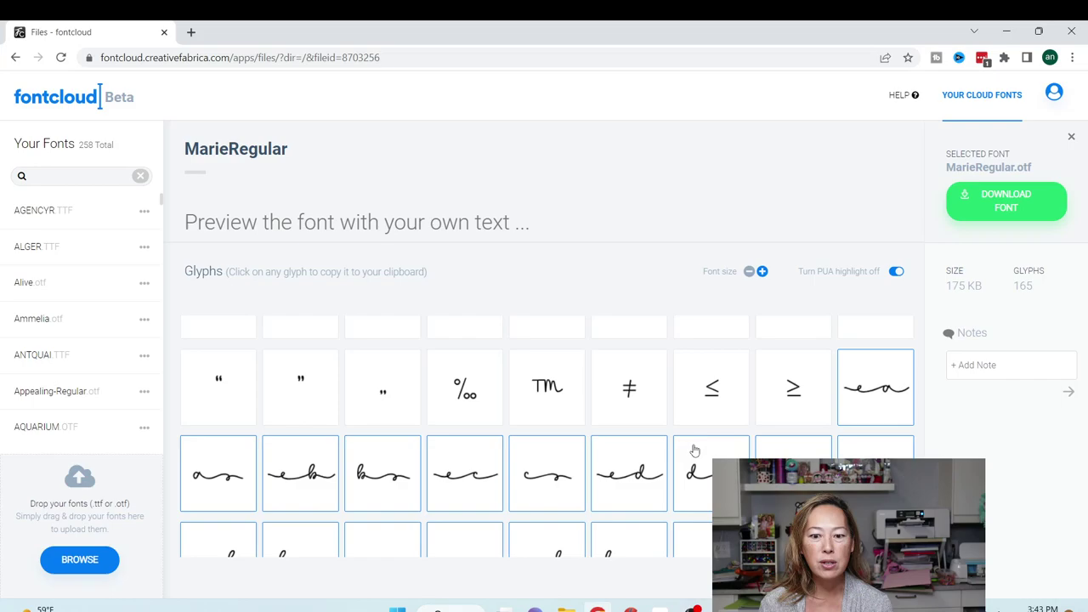
{"action": "scroll", "coordinate": [692, 450], "scroll_direction": "down", "scroll_amount": 3}
{"action": "scroll", "coordinate": [504, 443], "scroll_direction": "down", "scroll_amount": 2}
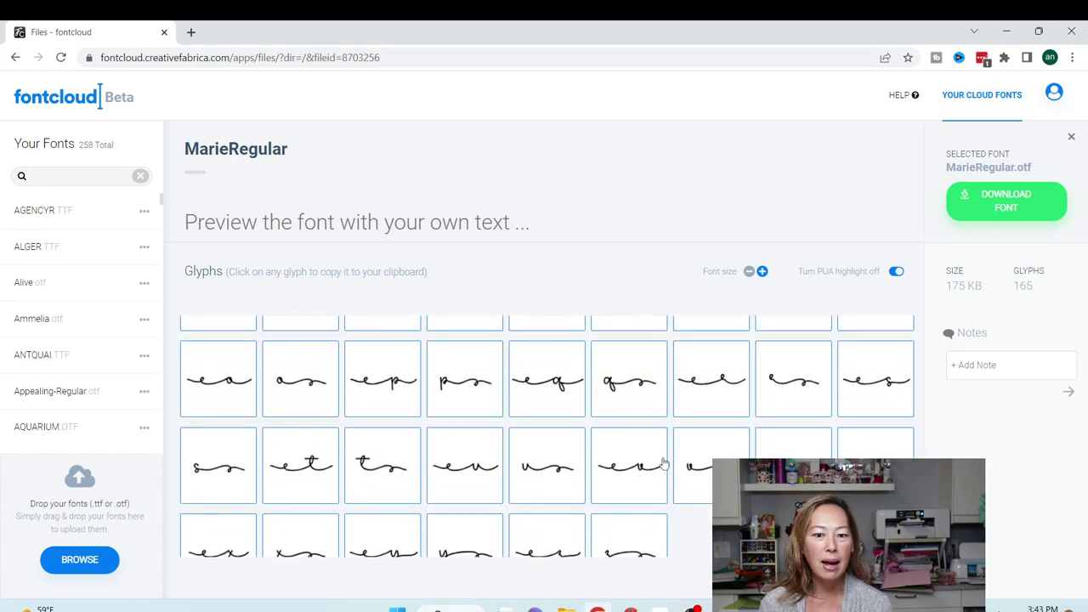
{"action": "scroll", "coordinate": [602, 489], "scroll_direction": "down", "scroll_amount": 1}
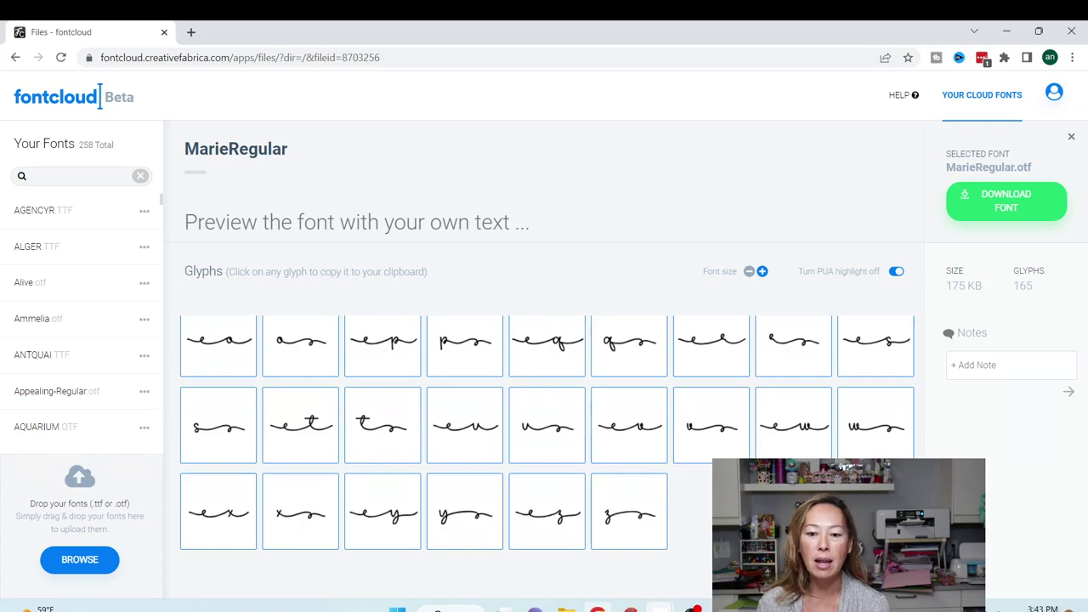
- In Cricut Design Space, add a text box and apply the installed Marie font
{"action": "mouse_move", "coordinate": [659, 607]}
{"action": "left_click", "coordinate": [640, 499]}
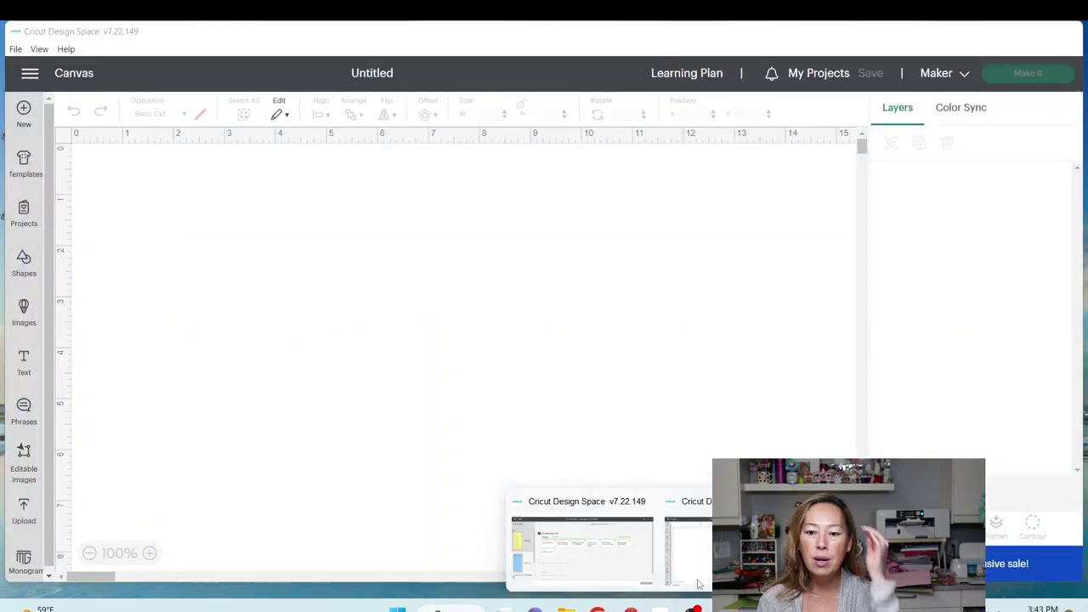
{"action": "left_click", "coordinate": [24, 358]}
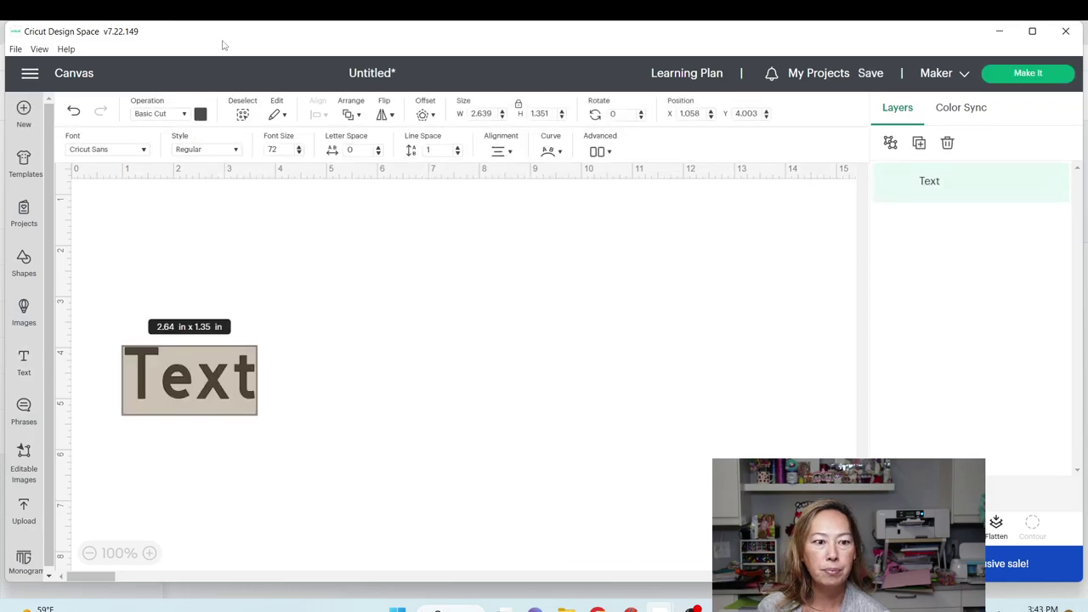
{"action": "left_click", "coordinate": [129, 149]}
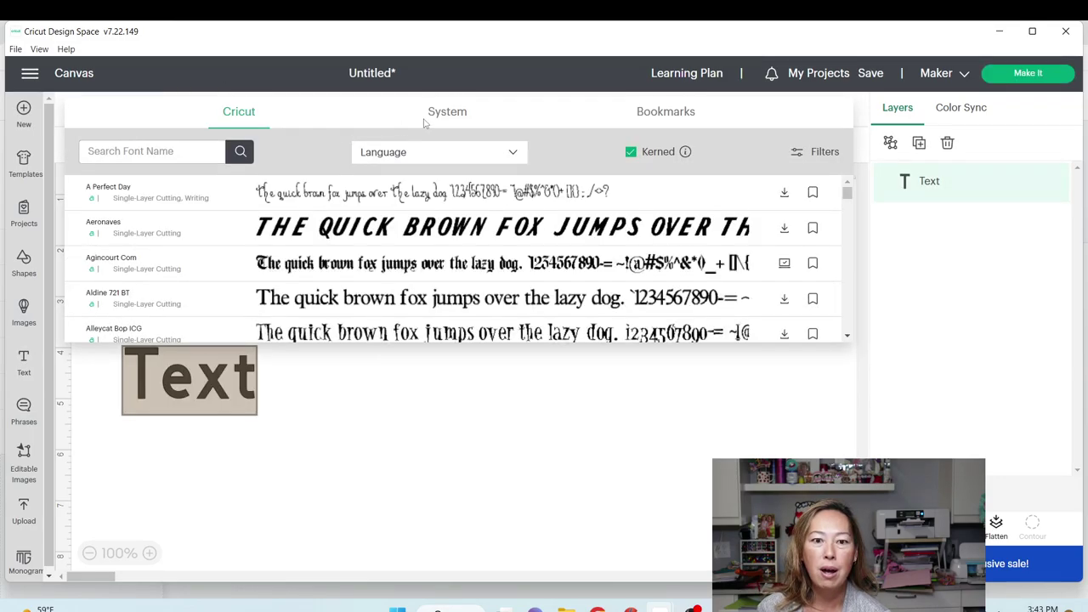
{"action": "left_click", "coordinate": [448, 114]}
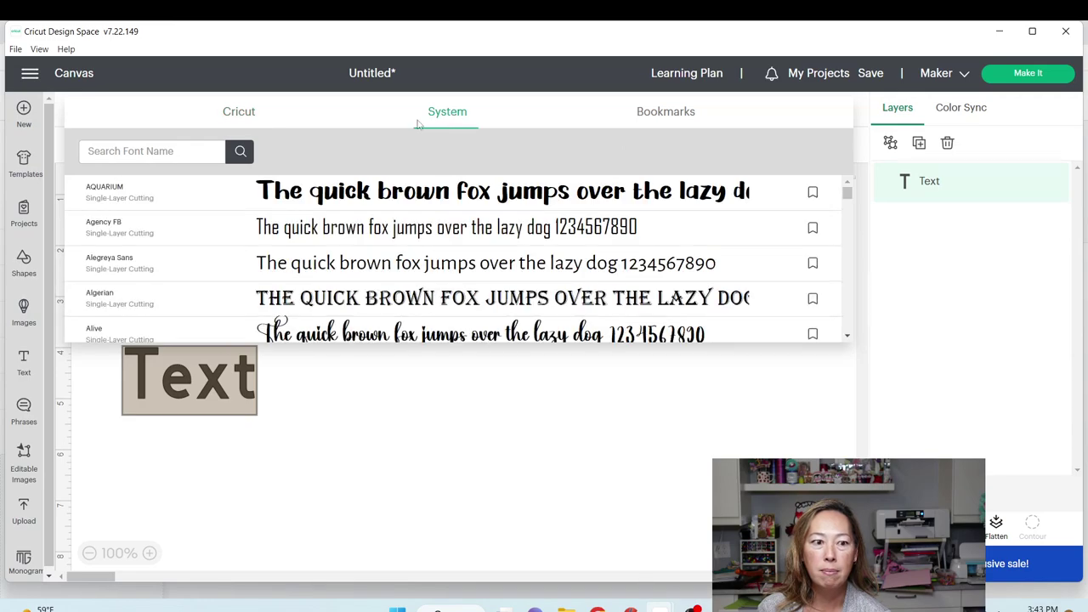
{"action": "left_click", "coordinate": [176, 151]}
{"action": "type", "text": "mari"}
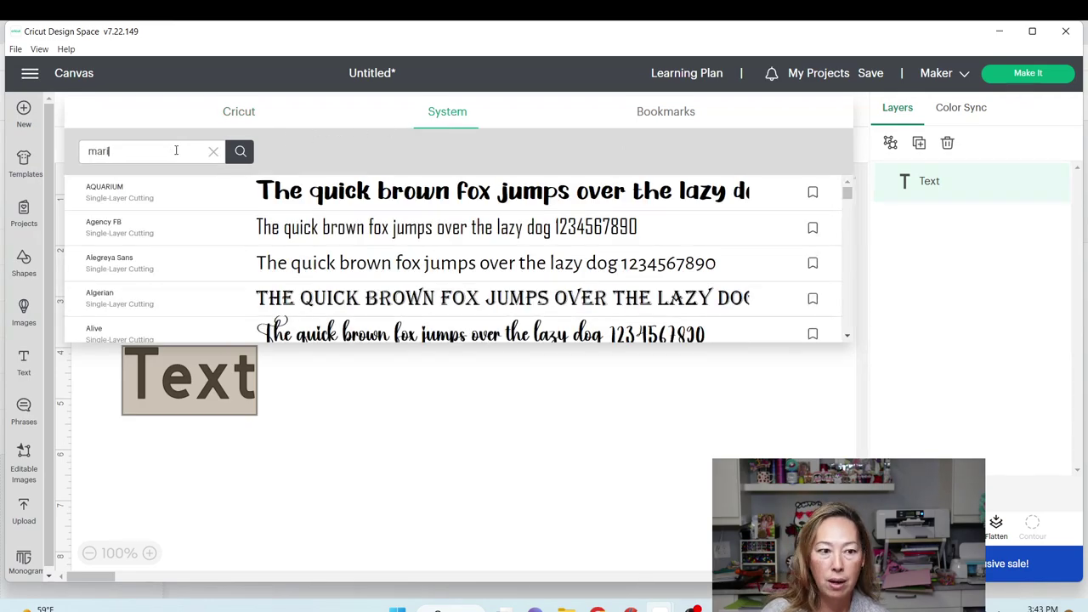
{"action": "type", "text": "e"}
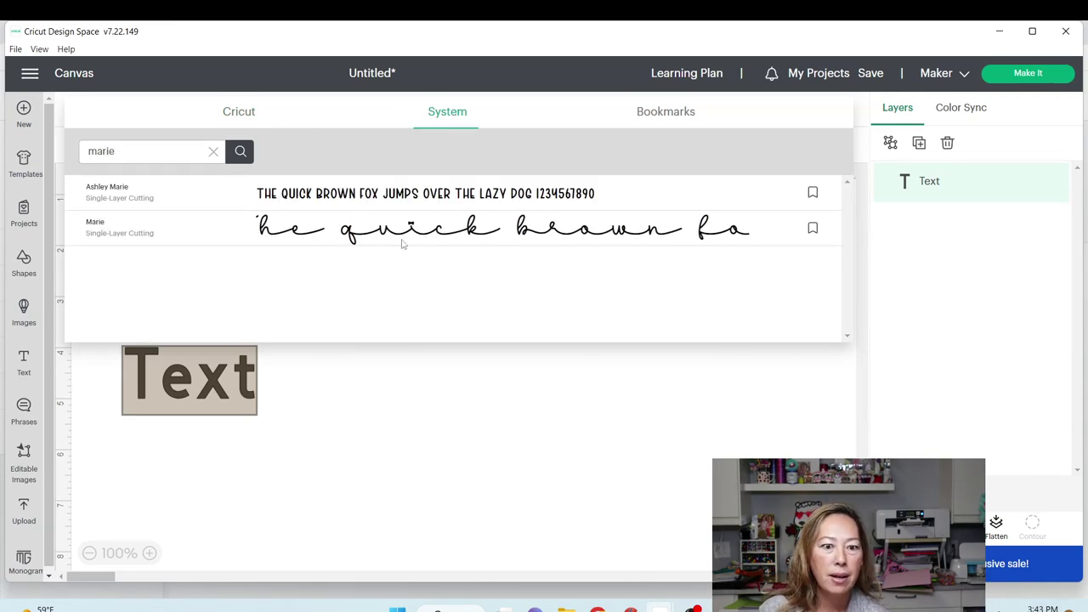
{"action": "left_click", "coordinate": [373, 241]}
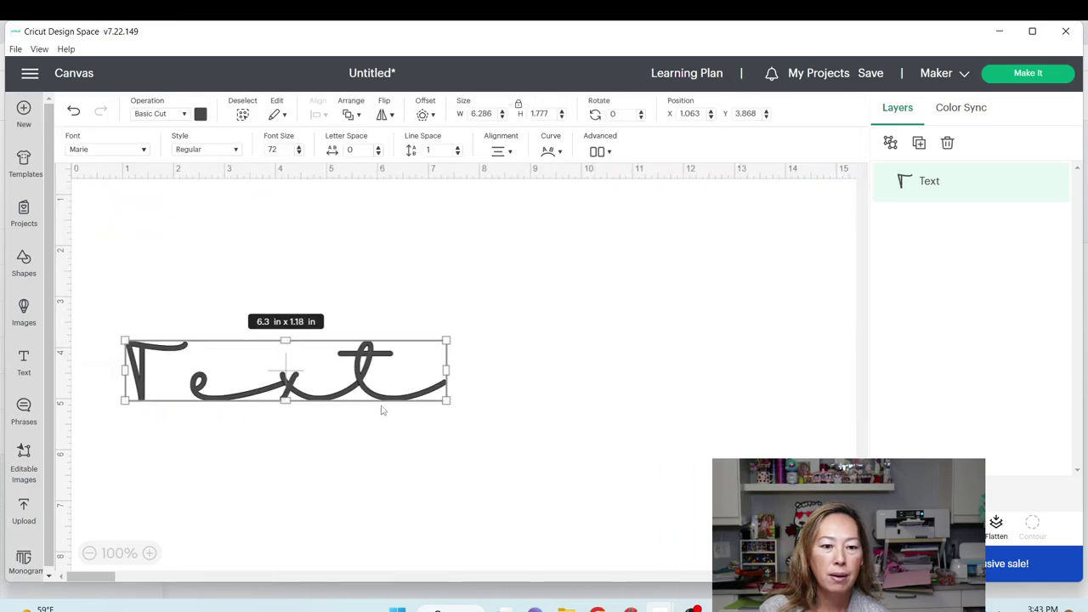
- Replace the placeholder with 'joy' and drag it higher up the canvas
{"action": "key", "text": "BackSpace"}
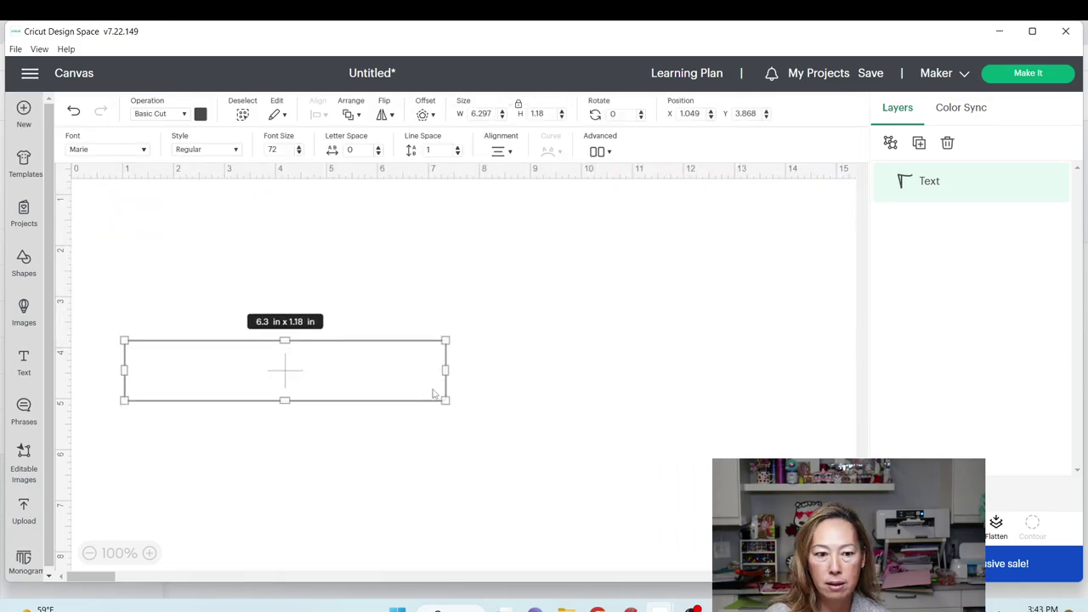
{"action": "type", "text": "jouy"}
{"action": "key", "text": "BackSpace"}
{"action": "key", "text": "BackSpace"}
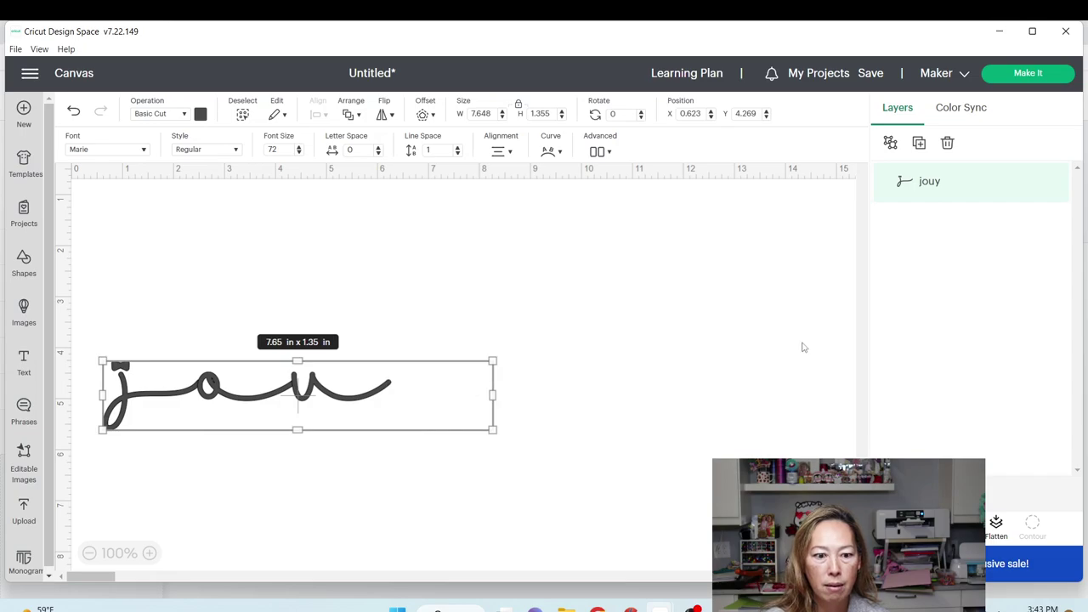
{"action": "type", "text": "y"}
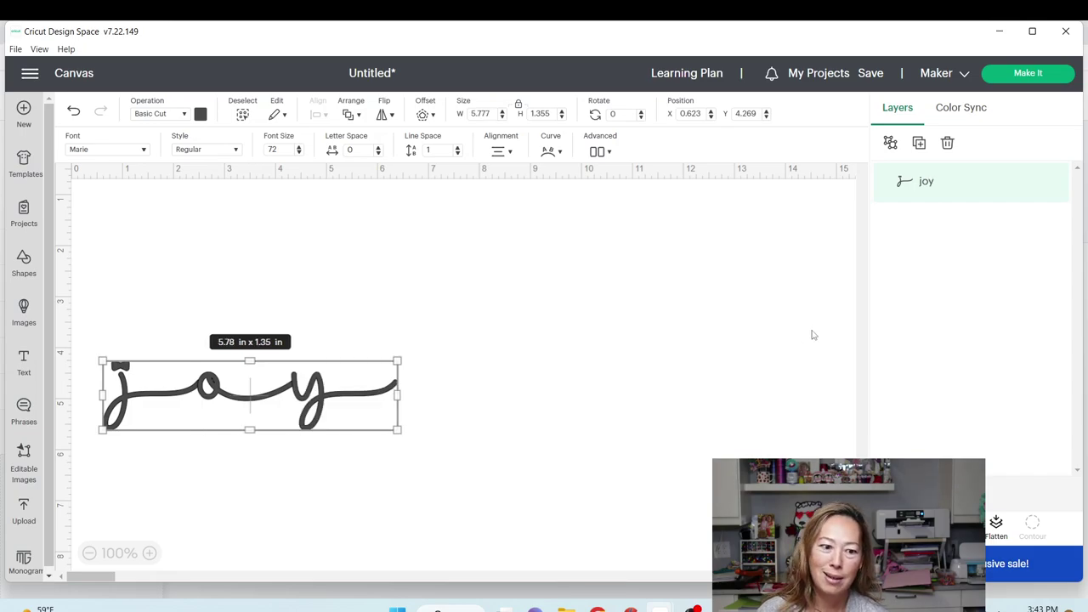
{"action": "left_click", "coordinate": [590, 362]}
{"action": "left_click_drag", "start_coordinate": [313, 406], "coordinate": [519, 300]}
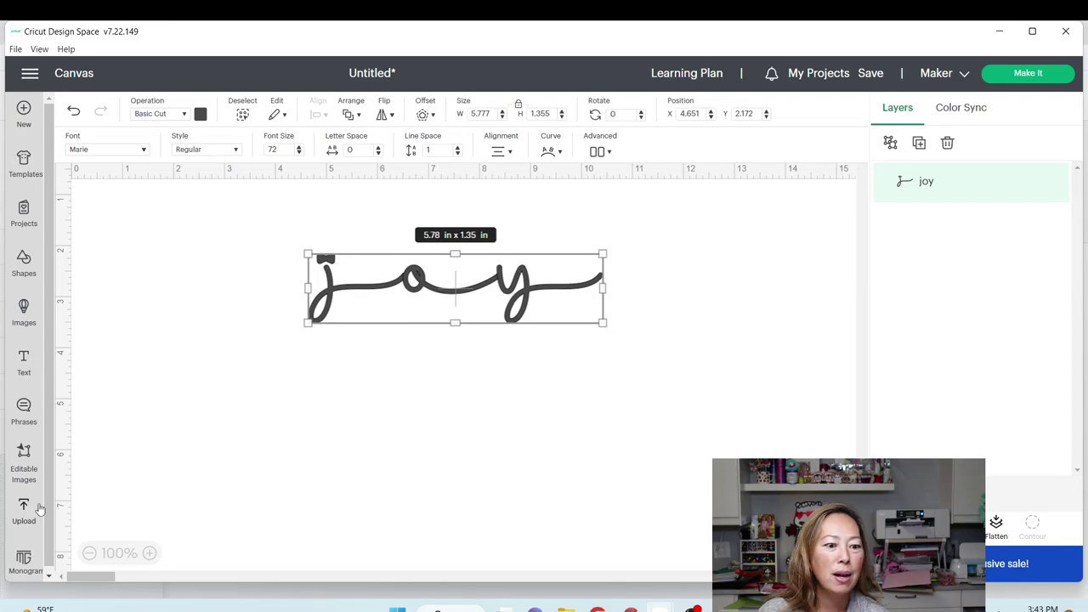
- Add a 'paige' text layer in Marie below joy, measuring 9.12 × 1.35 in
{"action": "left_click", "coordinate": [25, 364]}
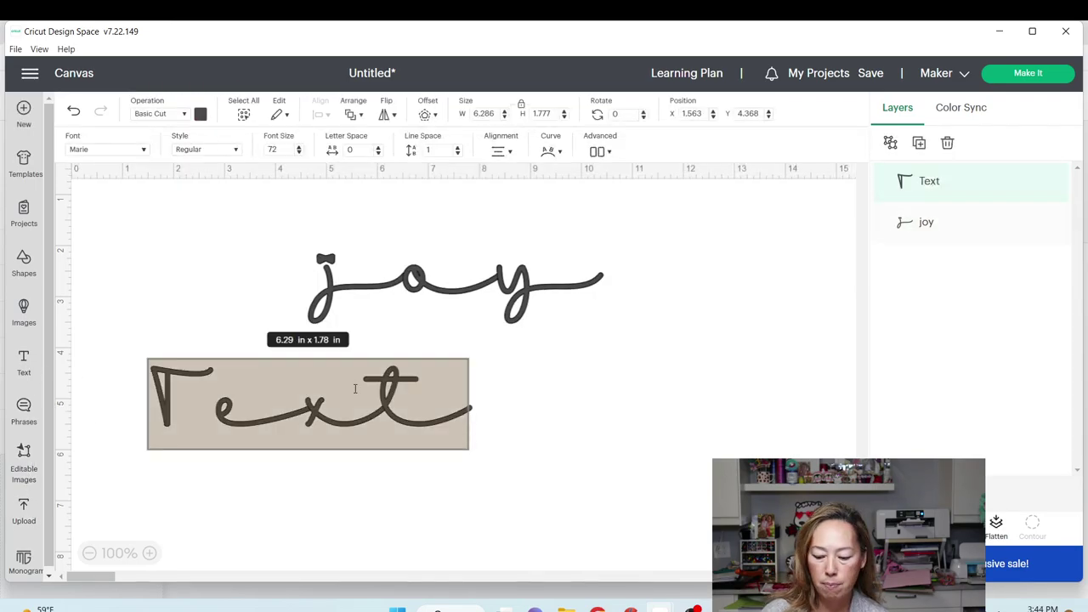
{"action": "type", "text": "paige"}
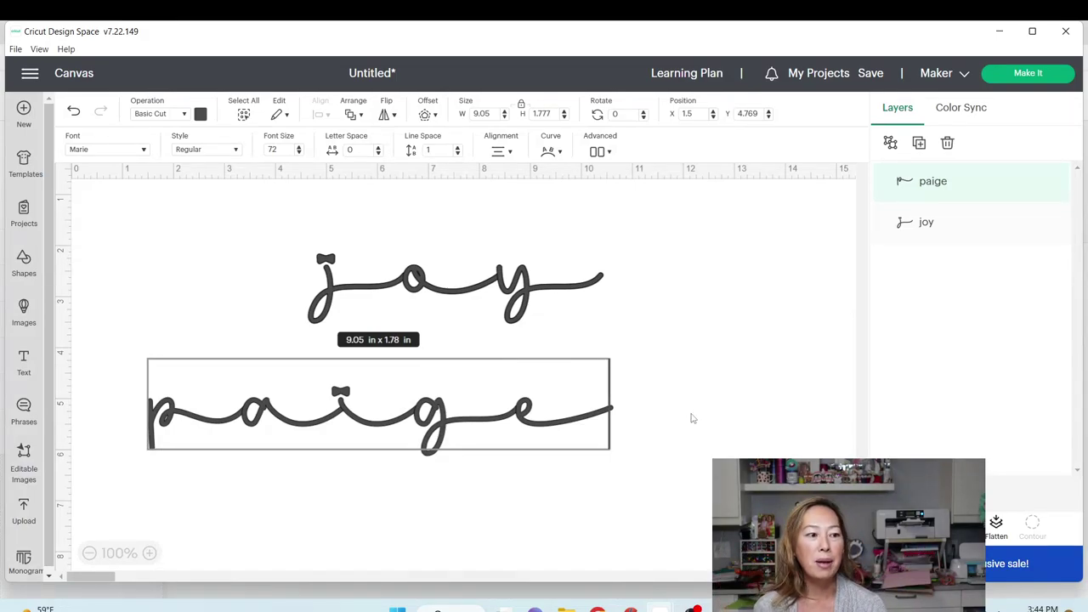
{"action": "left_click", "coordinate": [766, 449]}
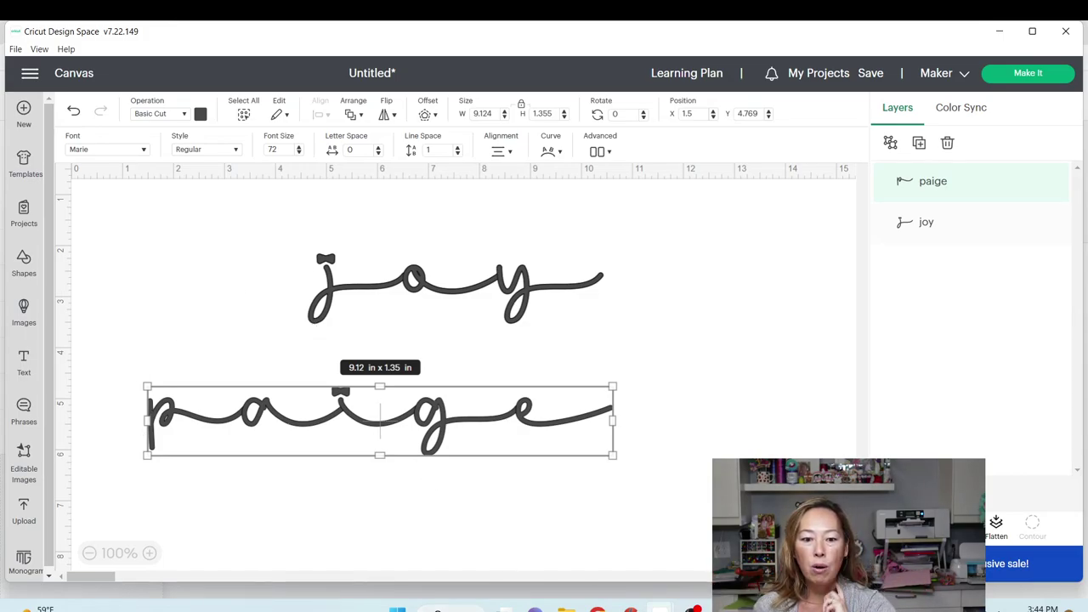
{"action": "key", "text": "super+s"}
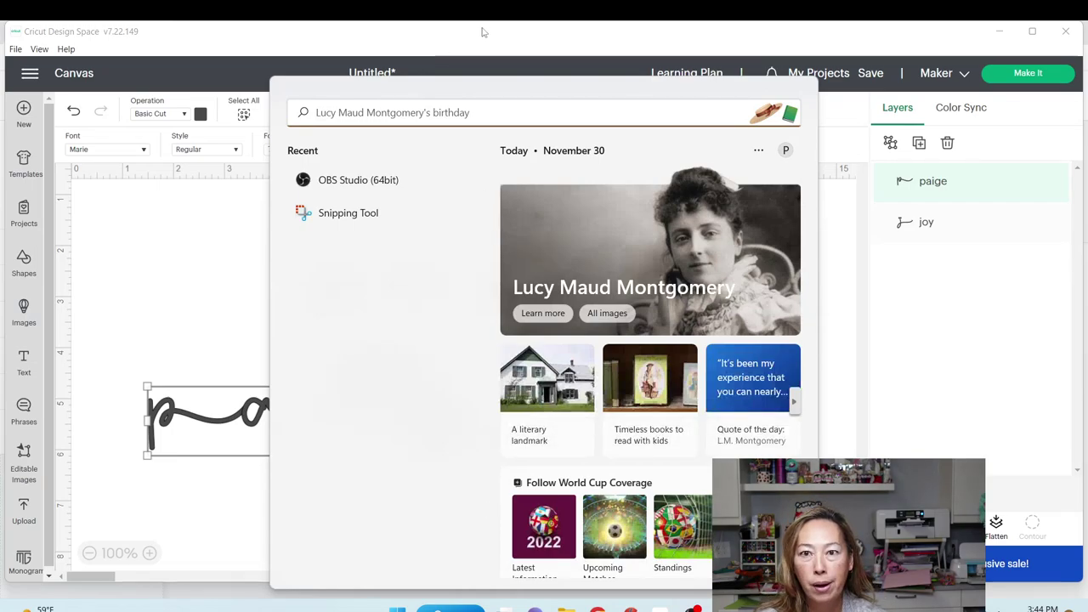
- Search Windows for 'mainty' and launch High-Logic MainType from the best match
{"action": "type", "text": "font"}
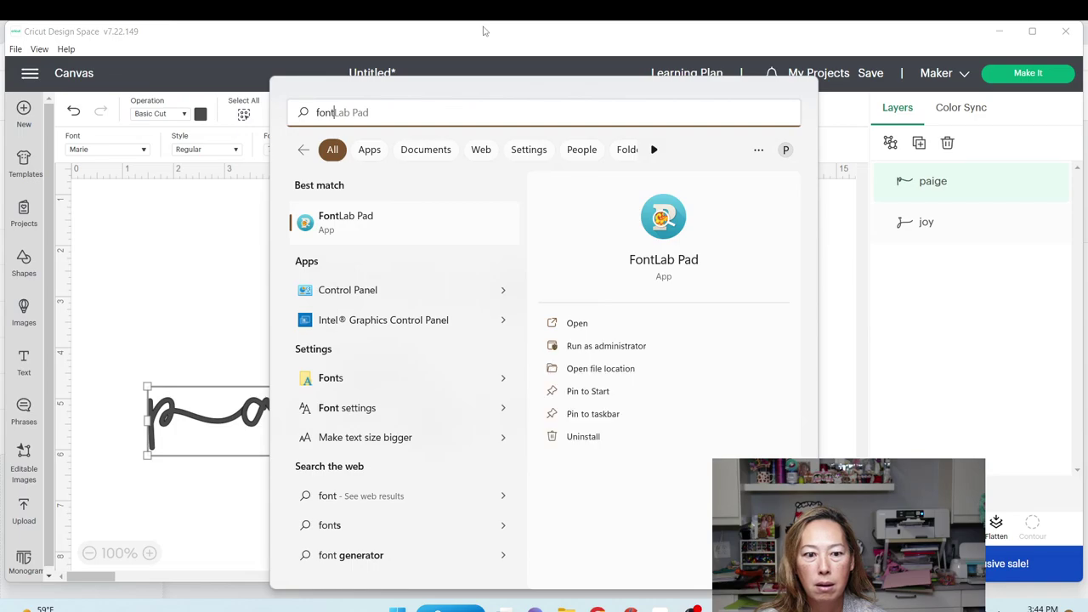
{"action": "key", "text": "BackSpace"}
{"action": "key", "text": "BackSpace"}
{"action": "key", "text": "BackSpace"}
{"action": "key", "text": "BackSpace"}
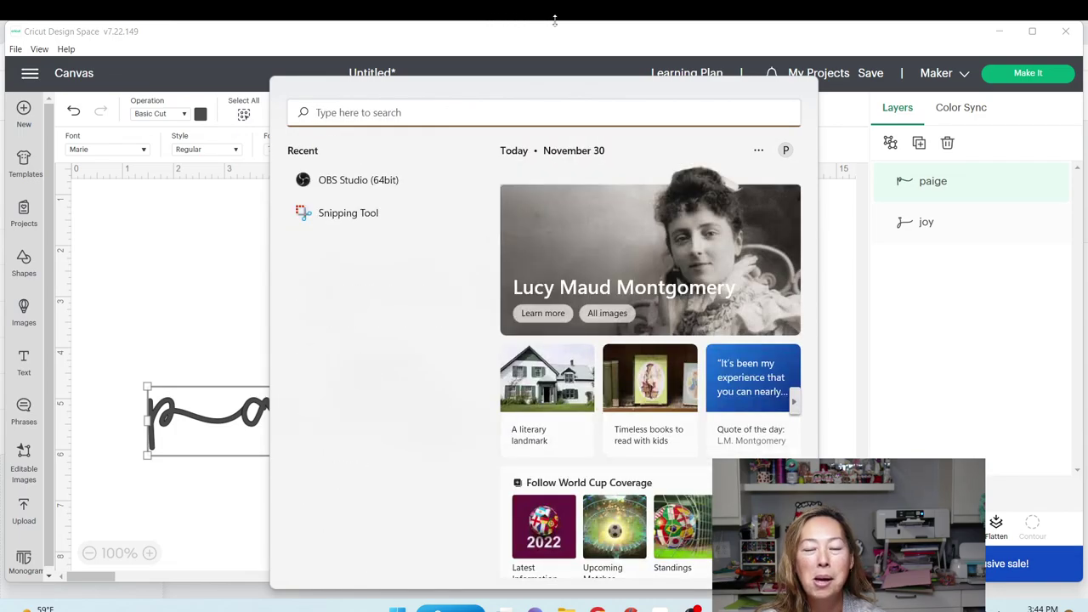
{"action": "type", "text": "mainty"}
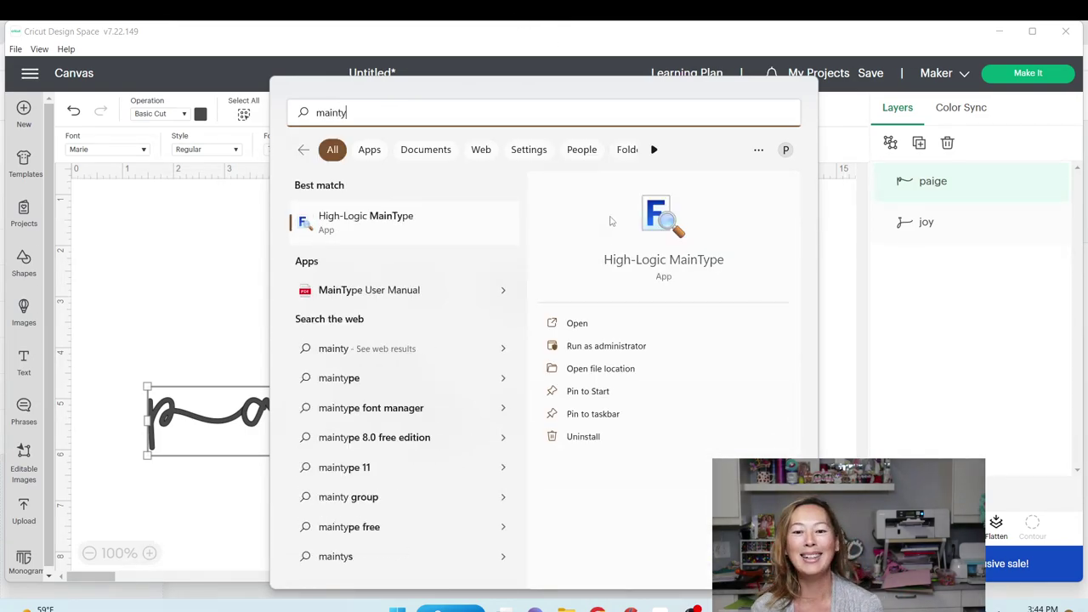
{"action": "left_click", "coordinate": [576, 324]}
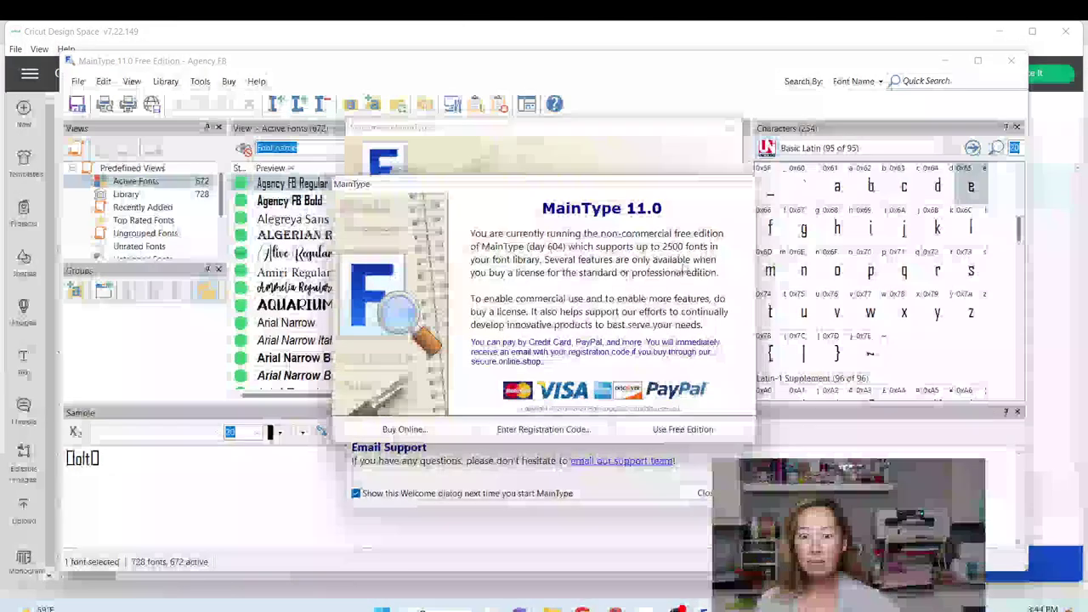
- Dismiss MainType's licence, update and welcome dialogs, continuing with the Free Edition
{"action": "left_click", "coordinate": [683, 429]}
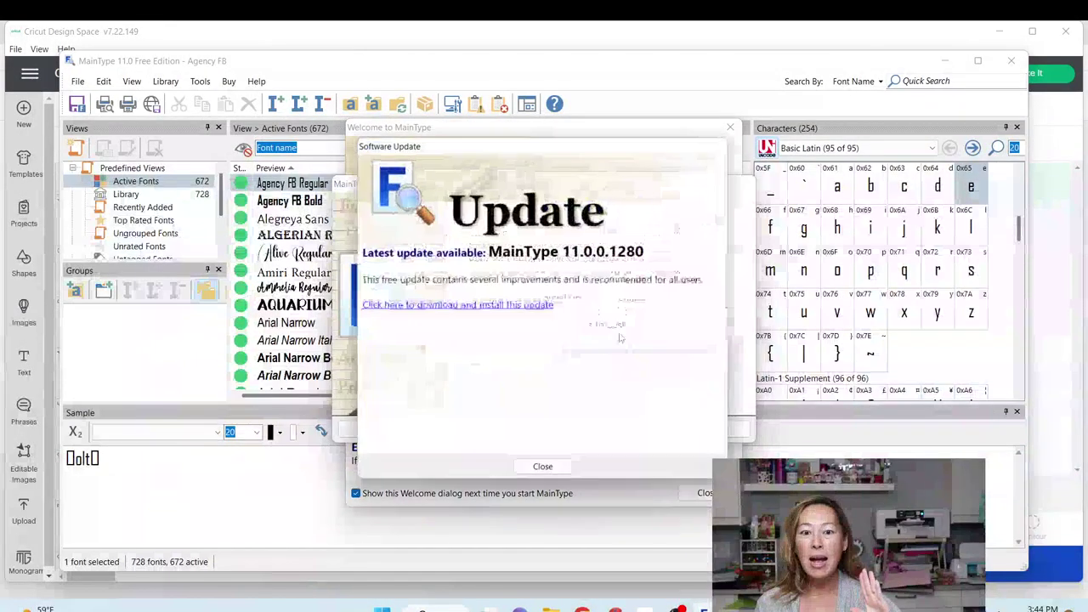
{"action": "left_click", "coordinate": [543, 473]}
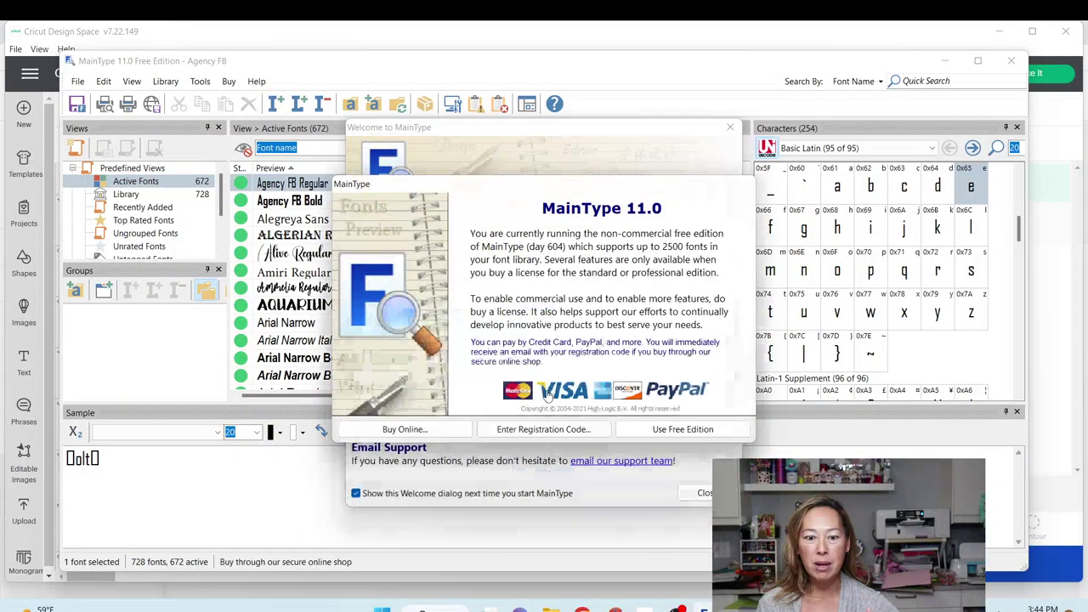
{"action": "left_click", "coordinate": [683, 430]}
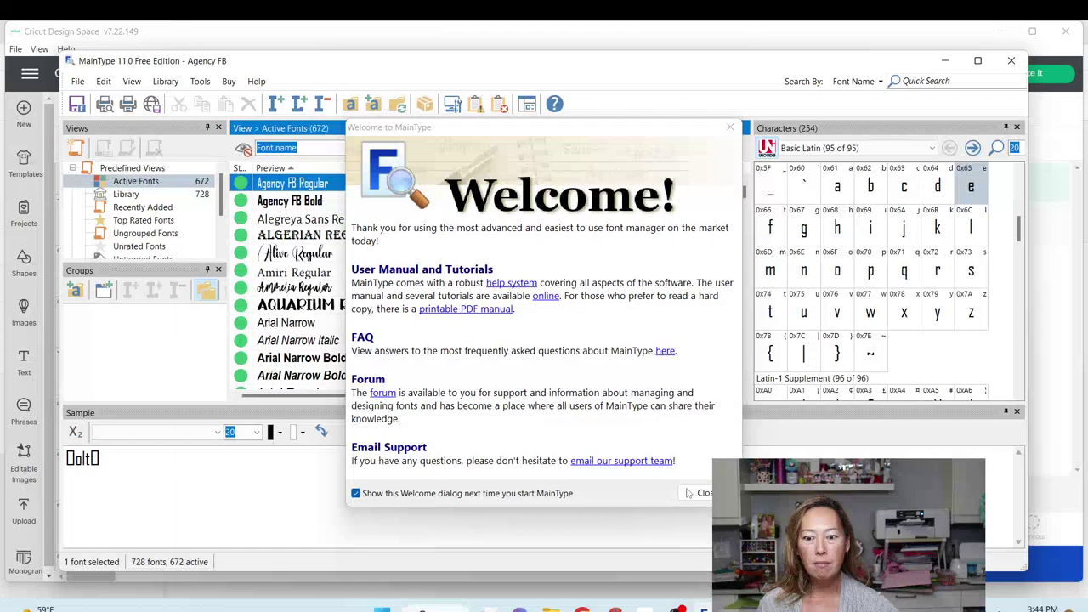
{"action": "left_click", "coordinate": [690, 492]}
- Select Marie in the font list and pick its swash j glyph 0xE012
{"action": "scroll", "coordinate": [485, 281], "scroll_direction": "down", "scroll_amount": 4}
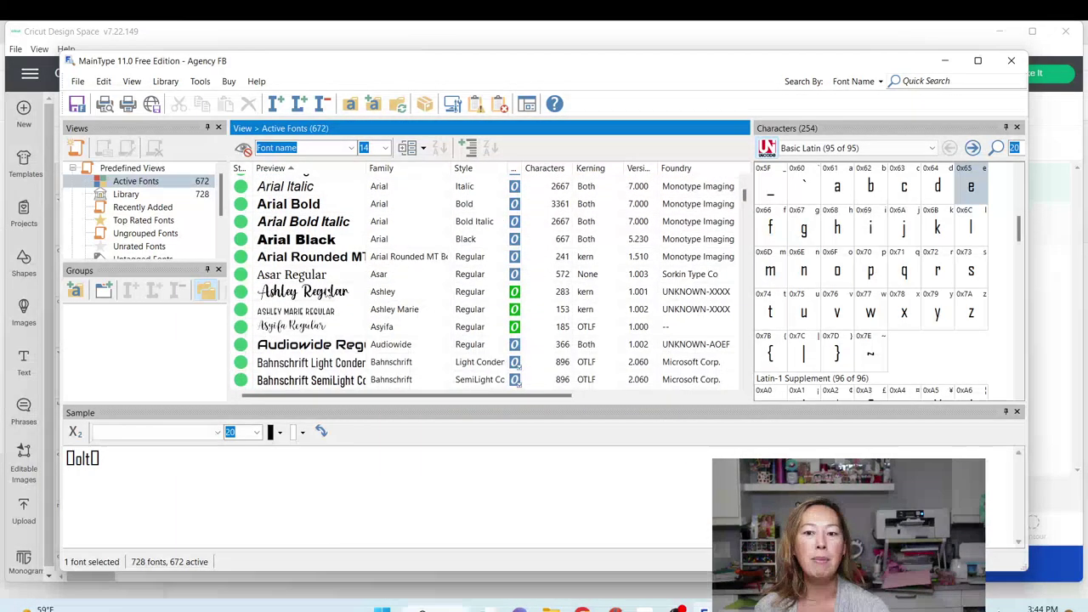
{"action": "scroll", "coordinate": [539, 240], "scroll_direction": "down", "scroll_amount": 4}
{"action": "left_click_drag", "start_coordinate": [744, 208], "coordinate": [742, 289]}
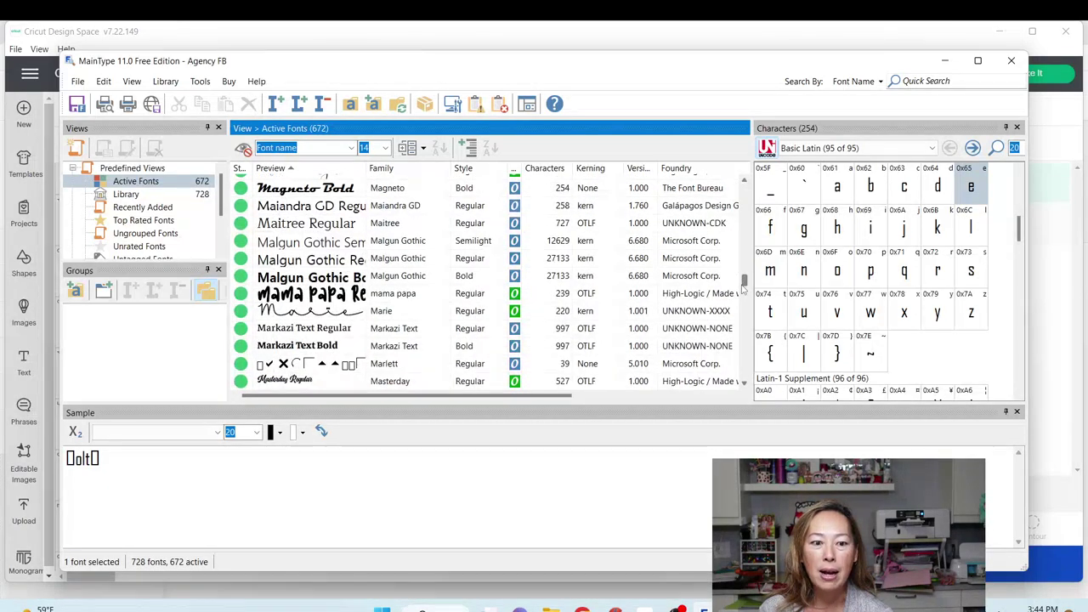
{"action": "left_click_drag", "start_coordinate": [743, 289], "coordinate": [743, 291]}
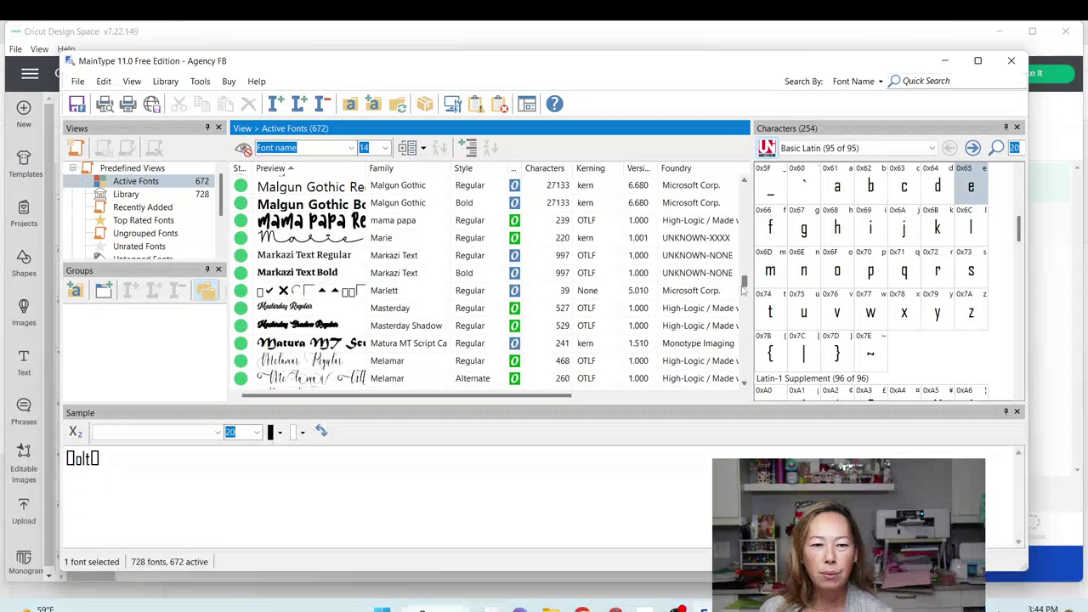
{"action": "left_click", "coordinate": [287, 243]}
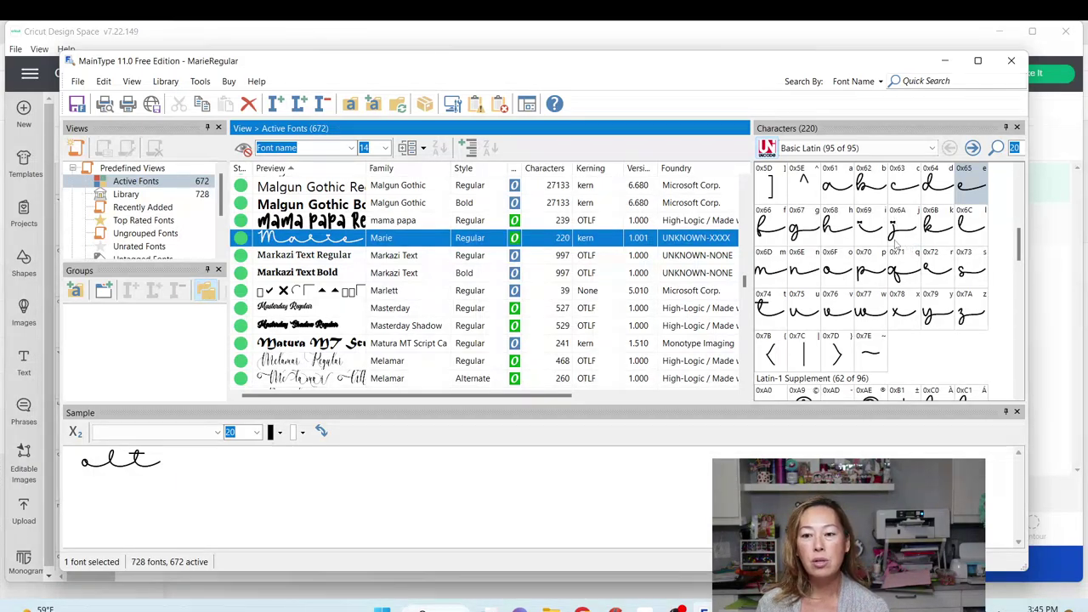
{"action": "scroll", "coordinate": [906, 255], "scroll_direction": "down", "scroll_amount": 6}
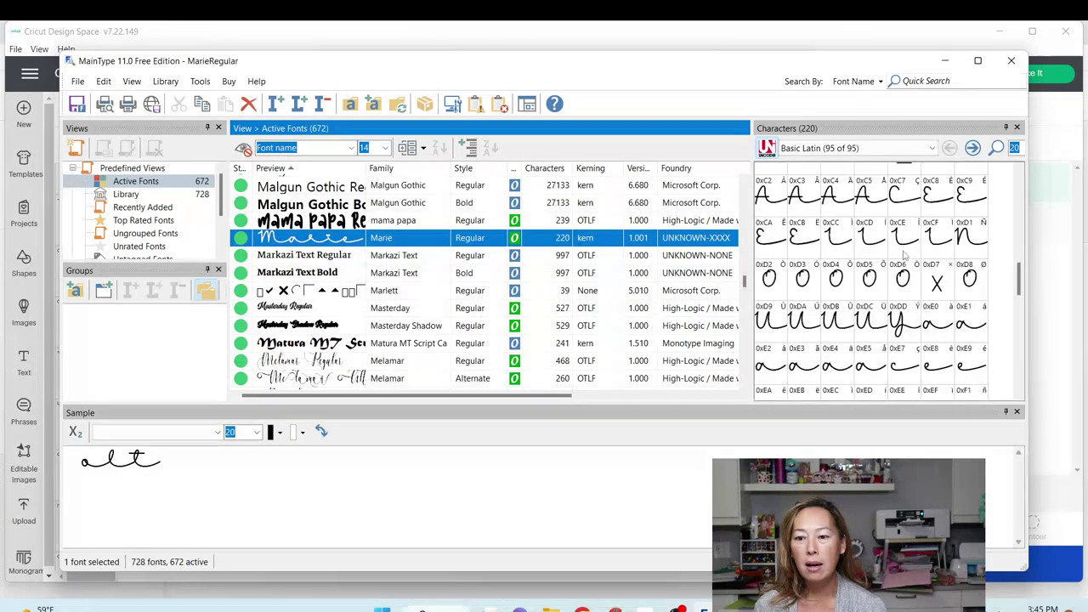
{"action": "scroll", "coordinate": [905, 255], "scroll_direction": "down", "scroll_amount": 4}
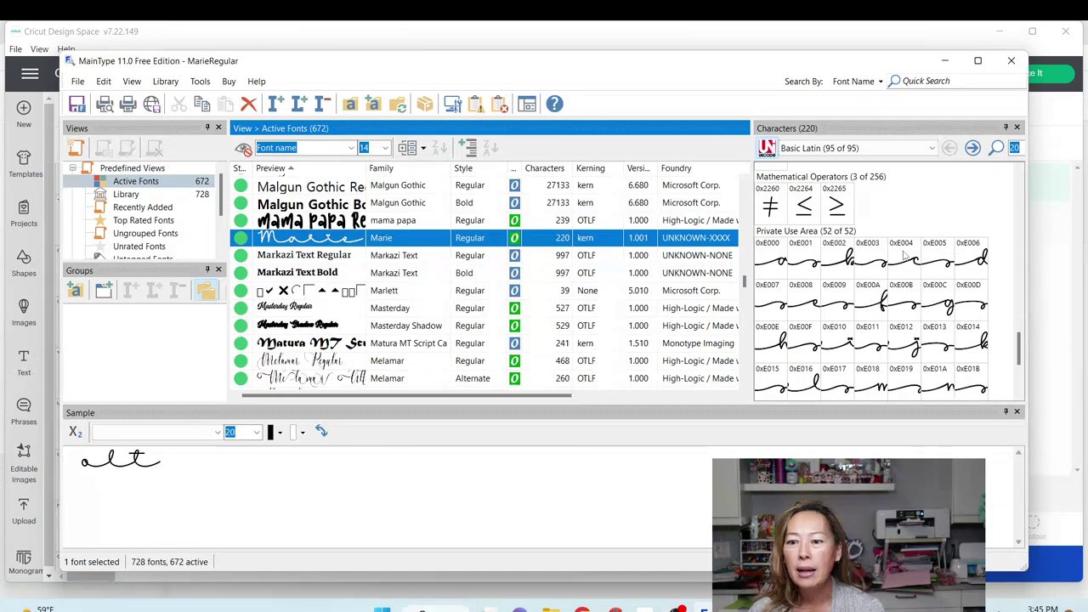
{"action": "left_click", "coordinate": [902, 355]}
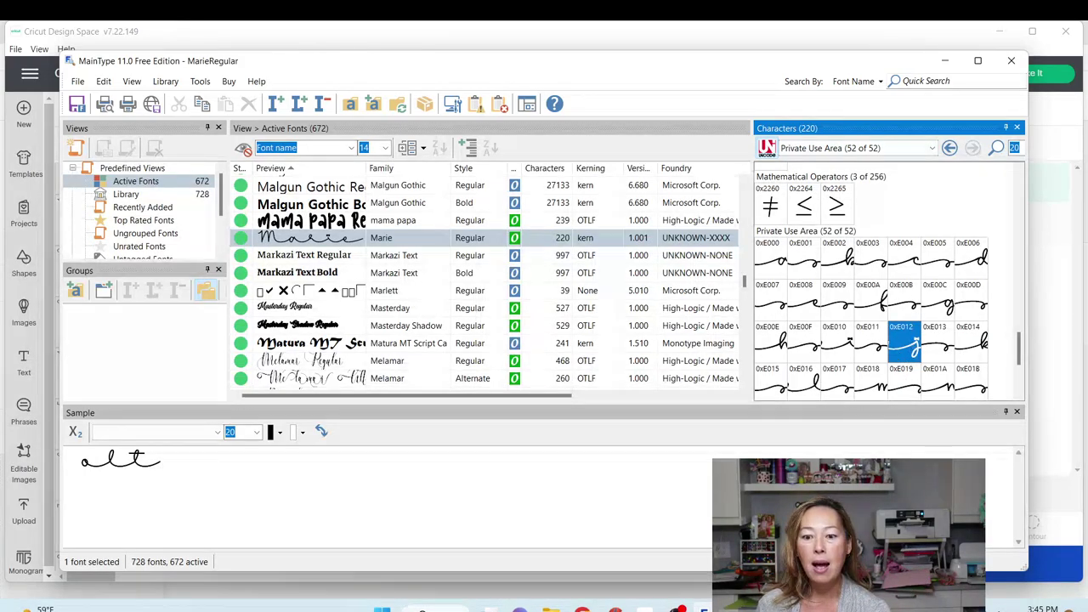
- Paste the swash j glyph into a new Cricut text box and move it above joy
{"action": "left_click", "coordinate": [680, 539]}
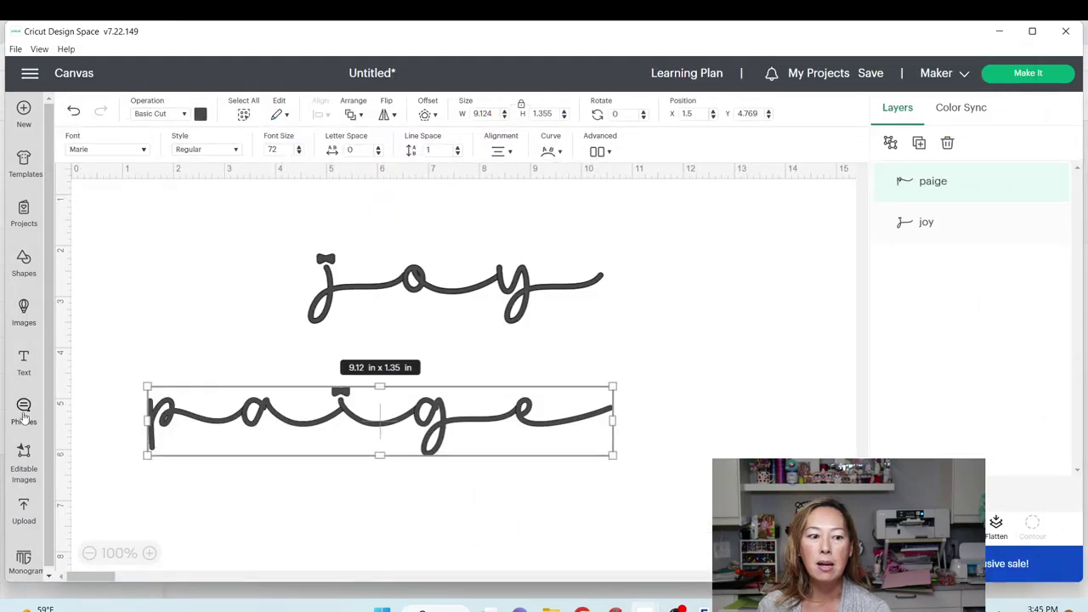
{"action": "left_click", "coordinate": [24, 360]}
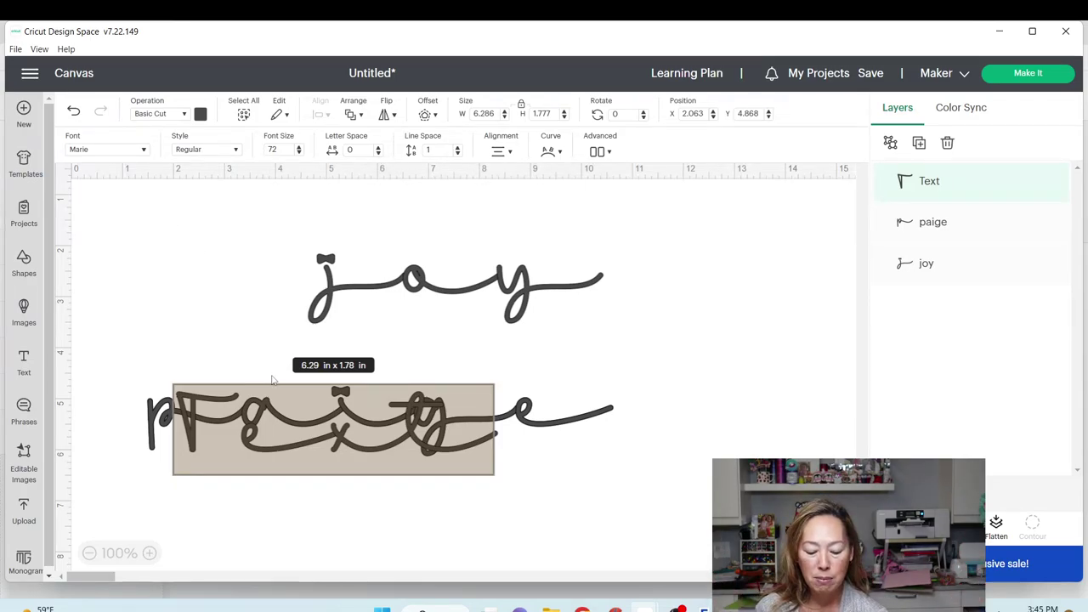
{"action": "type", "text": "ej"}
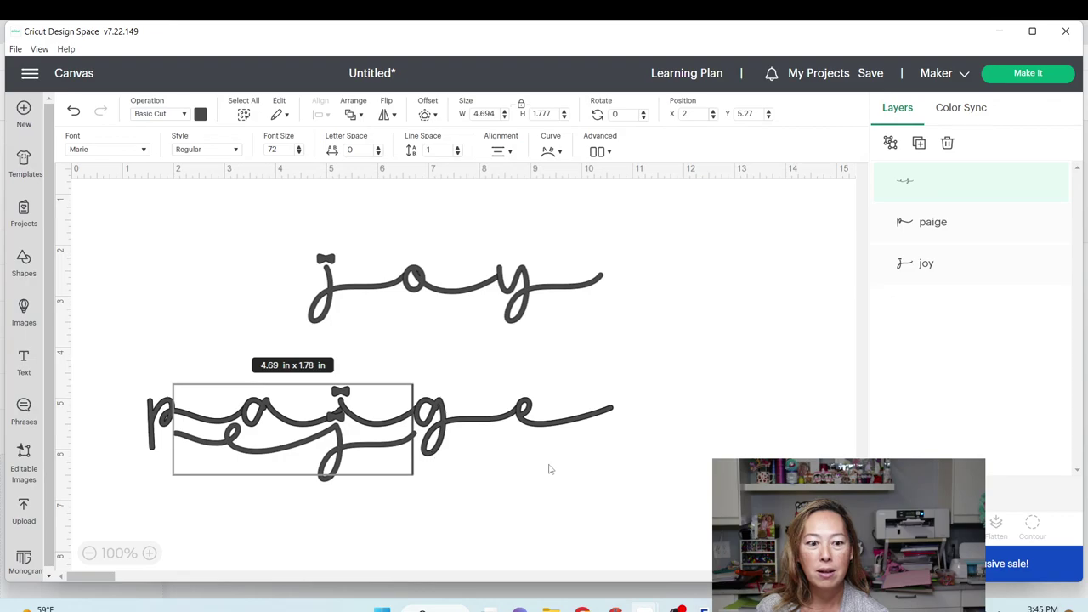
{"action": "left_click", "coordinate": [431, 461]}
{"action": "left_click_drag", "start_coordinate": [345, 455], "coordinate": [270, 246]}
- Ungroup joy, delete its plain j, and place the swash j beside 'oy'
{"action": "left_click", "coordinate": [416, 289]}
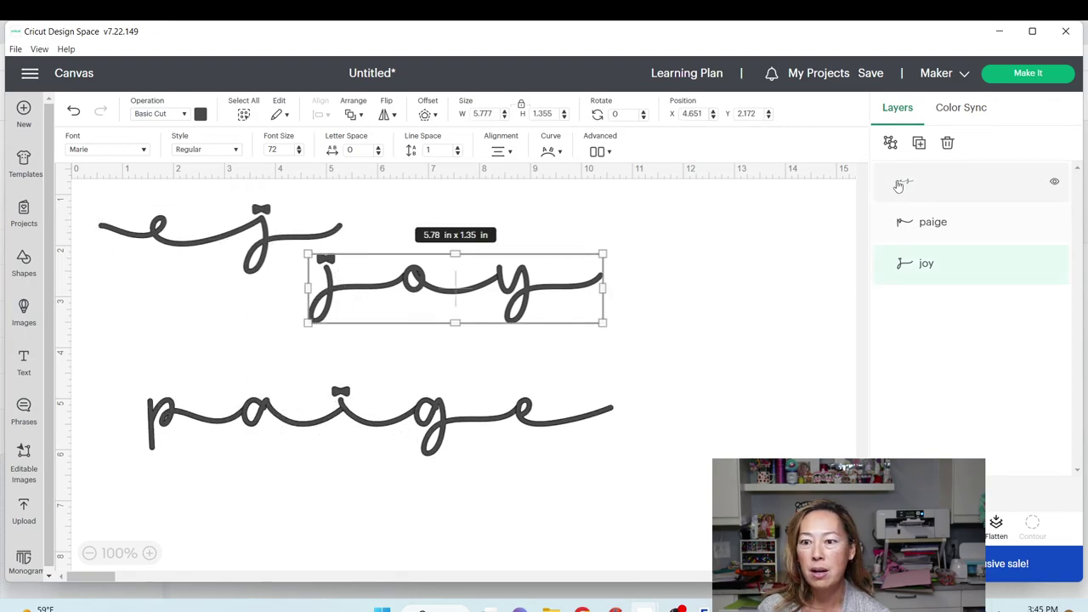
{"action": "left_click", "coordinate": [891, 144]}
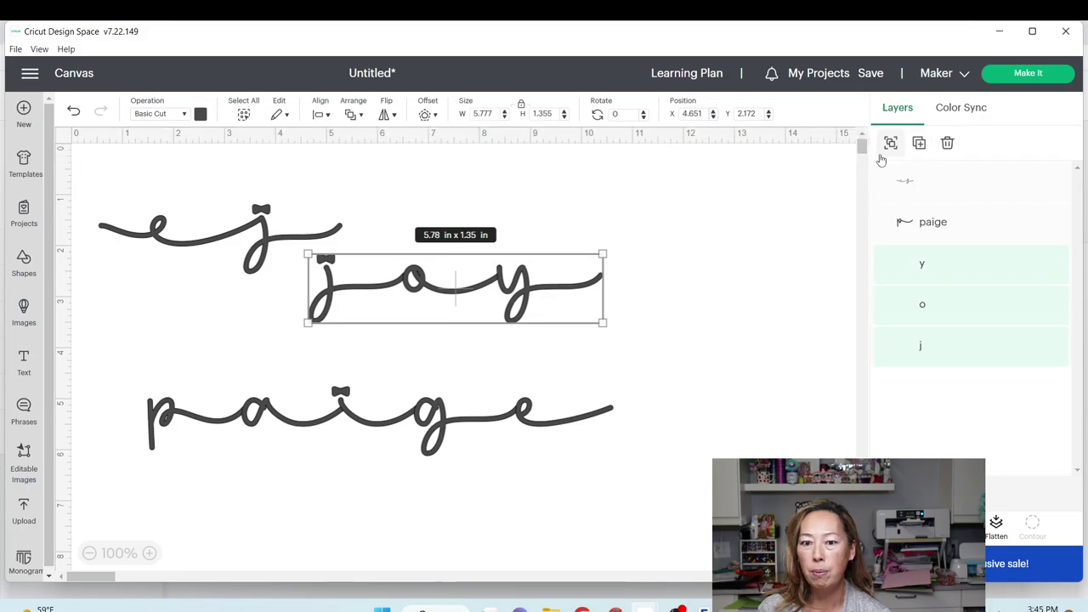
{"action": "left_click", "coordinate": [573, 178]}
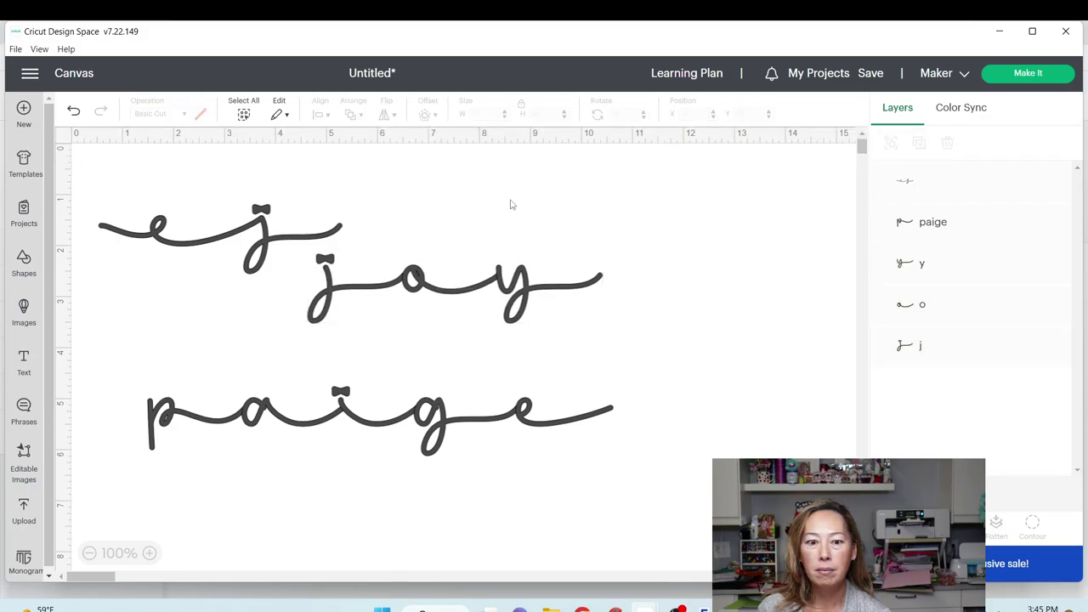
{"action": "left_click", "coordinate": [316, 283]}
{"action": "key", "text": "Delete"}
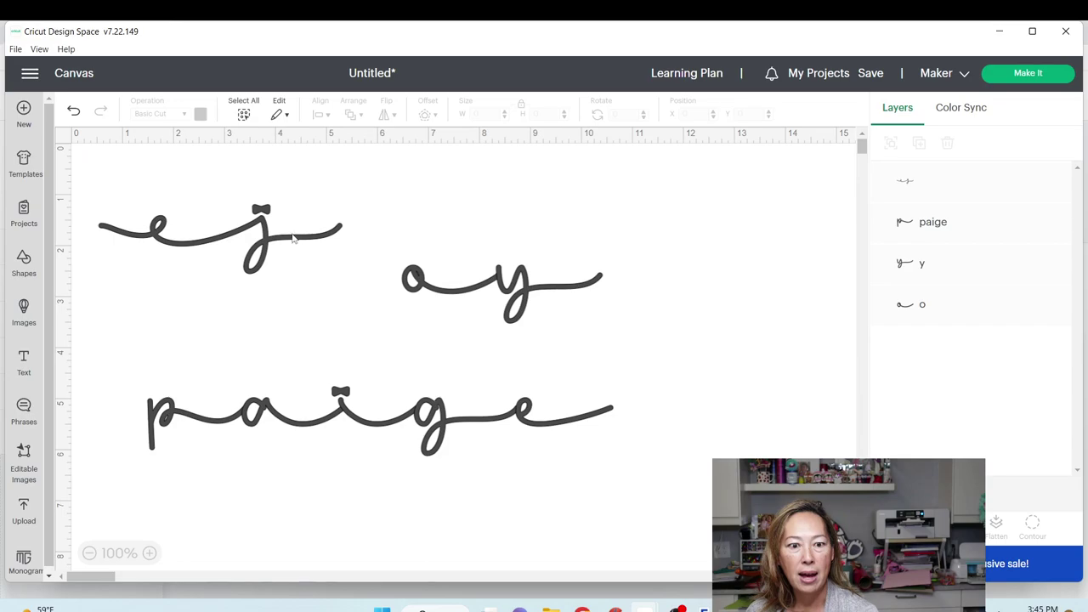
{"action": "left_click_drag", "start_coordinate": [295, 239], "coordinate": [364, 290]}
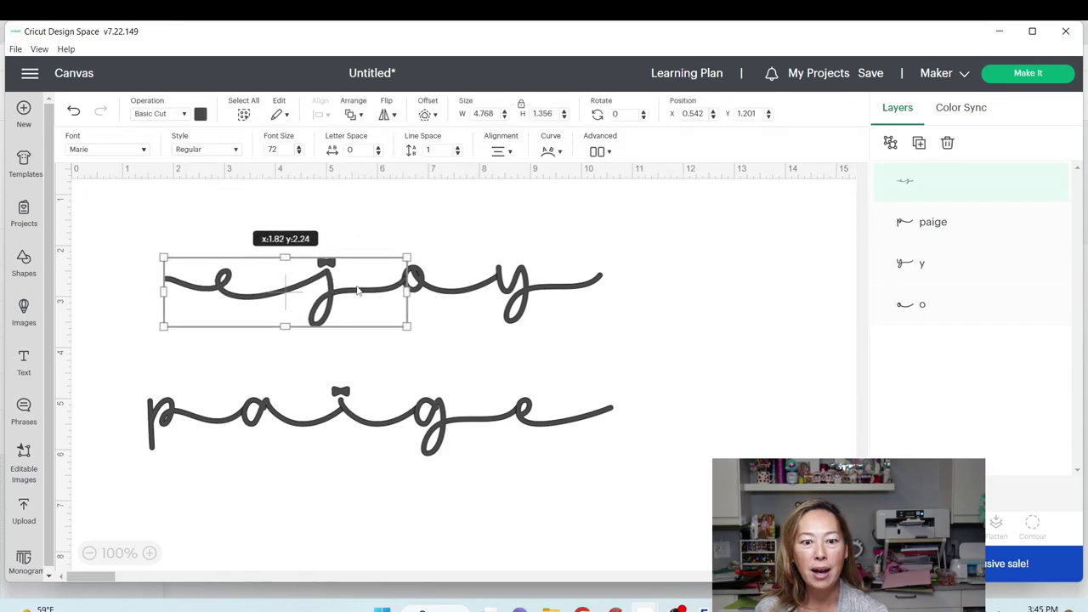
{"action": "left_click", "coordinate": [544, 228]}
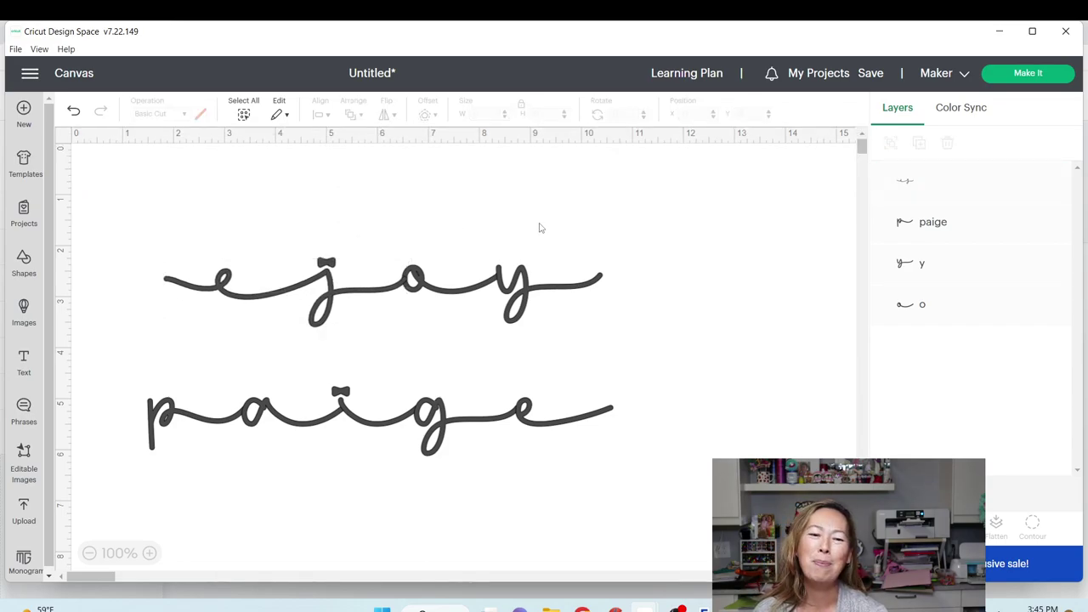
{"action": "mouse_move", "coordinate": [646, 609]}
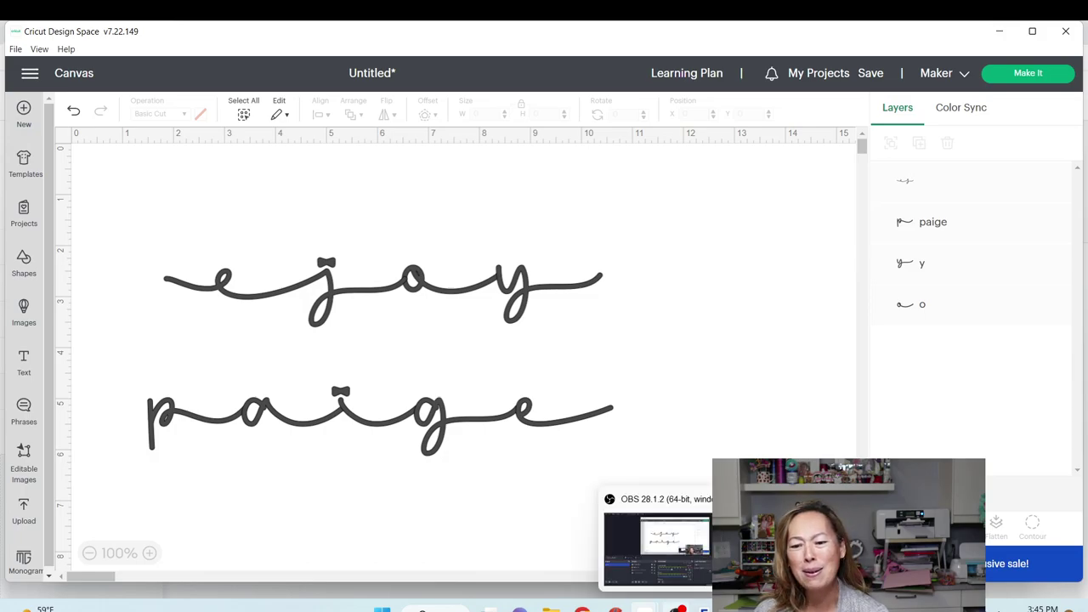
{"action": "left_click", "coordinate": [654, 544]}
- Select Marie's swash ÿ glyph at 0xFF in MainType's Latin-1 Supplement characters
{"action": "scroll", "coordinate": [889, 327], "scroll_direction": "down", "scroll_amount": 4}
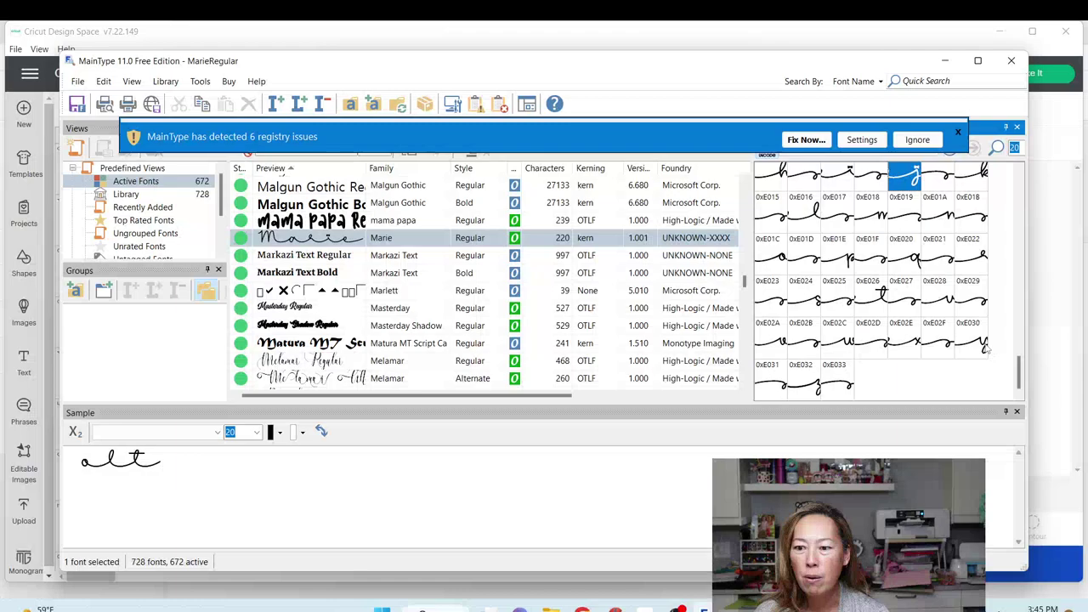
{"action": "left_click", "coordinate": [986, 347]}
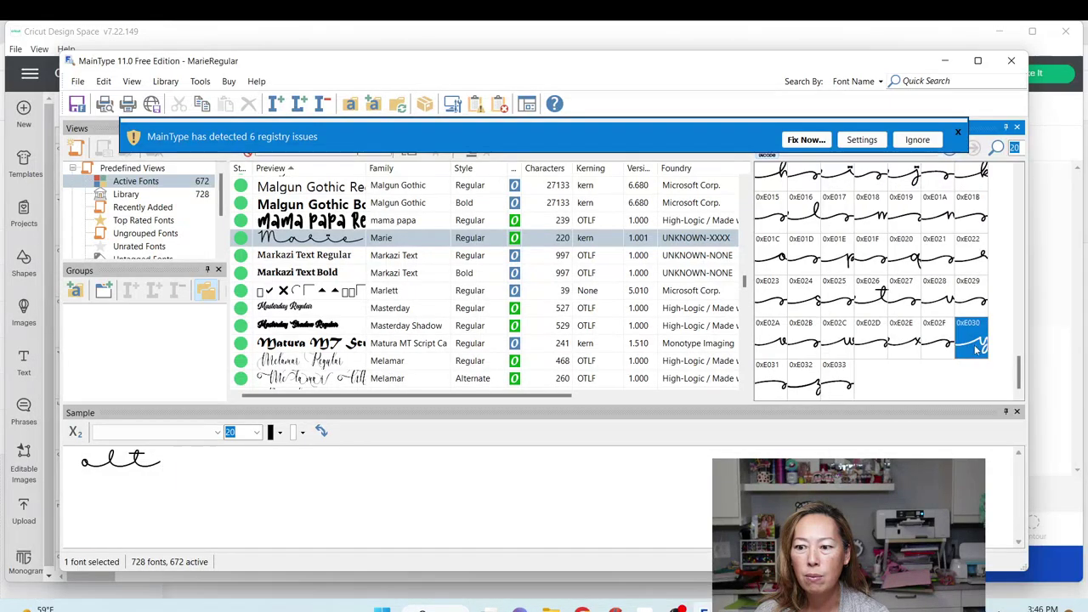
{"action": "scroll", "coordinate": [967, 348], "scroll_direction": "up", "scroll_amount": 10}
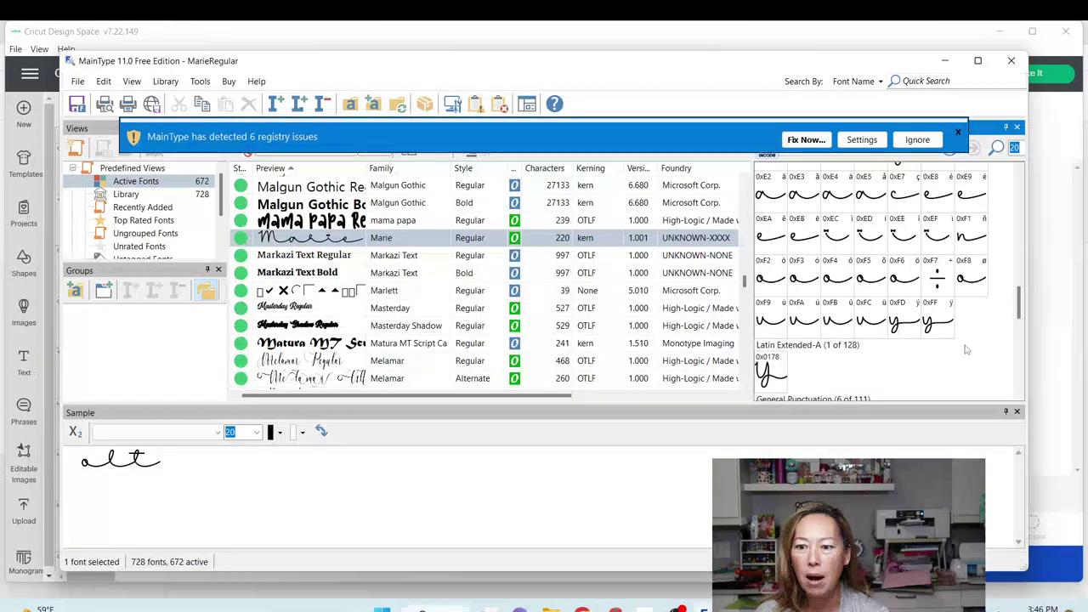
{"action": "left_click", "coordinate": [941, 332]}
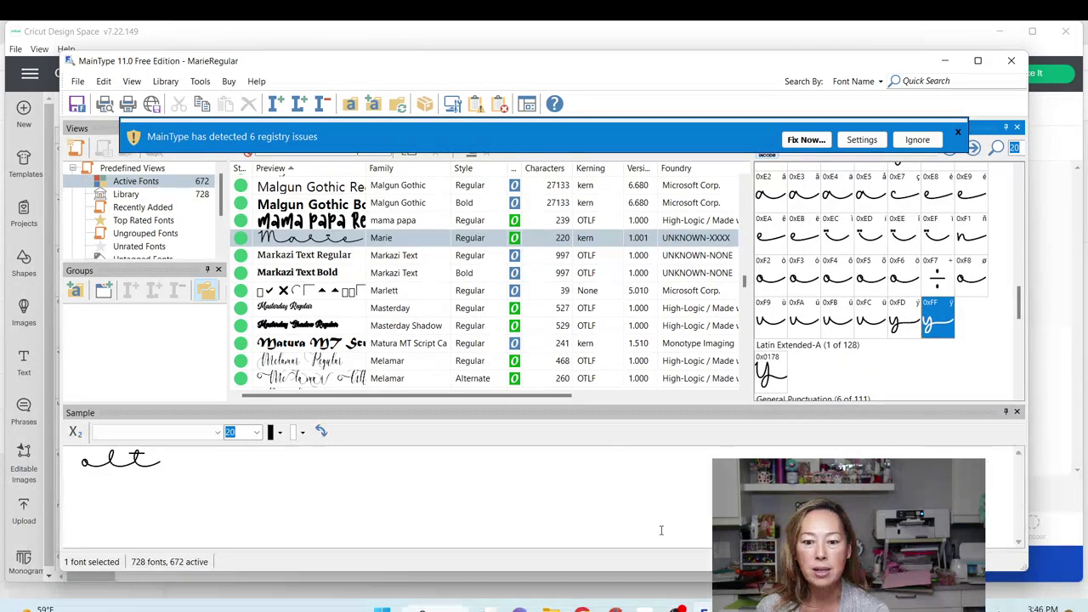
{"action": "left_click", "coordinate": [647, 609]}
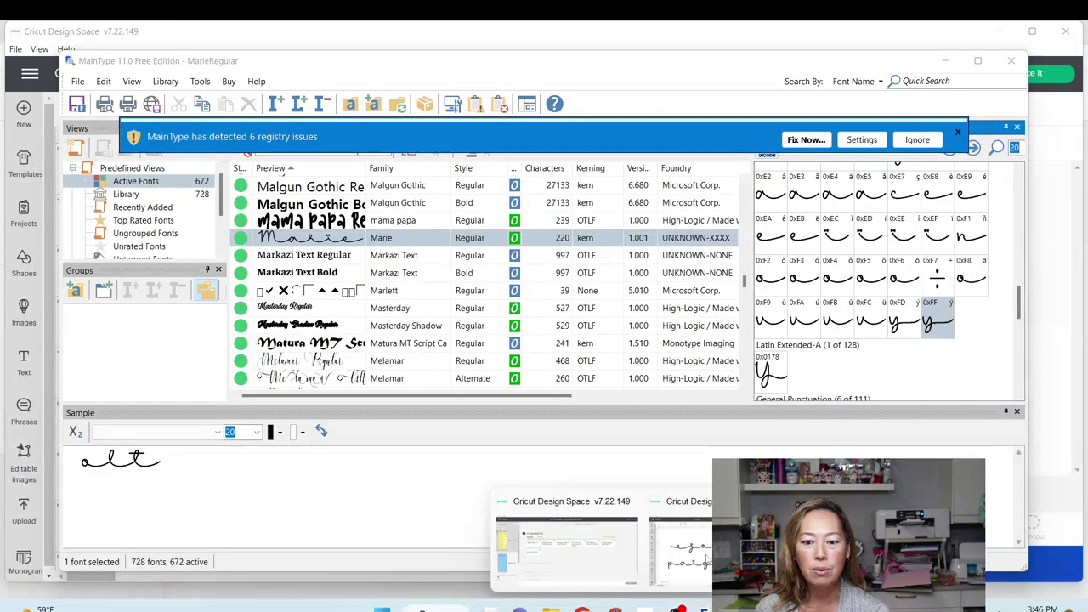
- Paste the copied ÿ glyph as a new Marie text layer and place it right of joy
{"action": "left_click", "coordinate": [653, 586]}
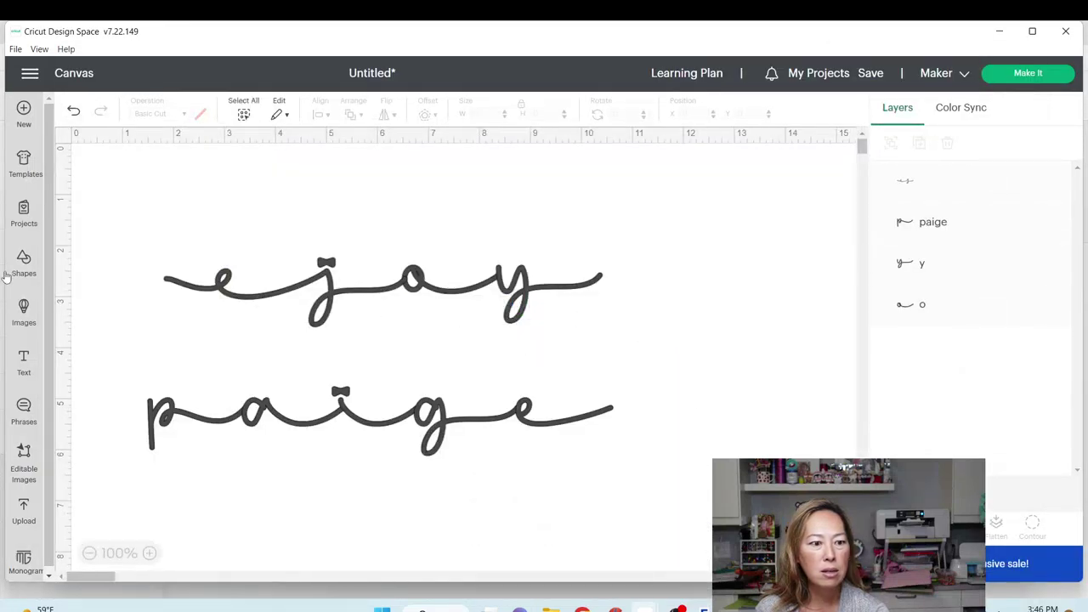
{"action": "left_click", "coordinate": [23, 362]}
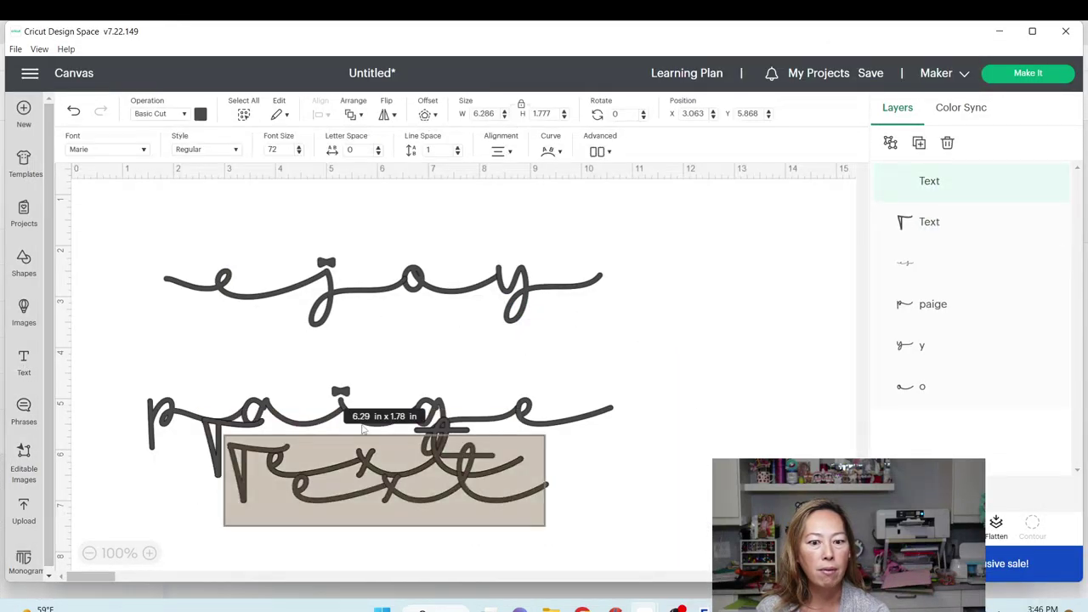
{"action": "key", "text": "ctrl+v"}
{"action": "left_click", "coordinate": [372, 520]}
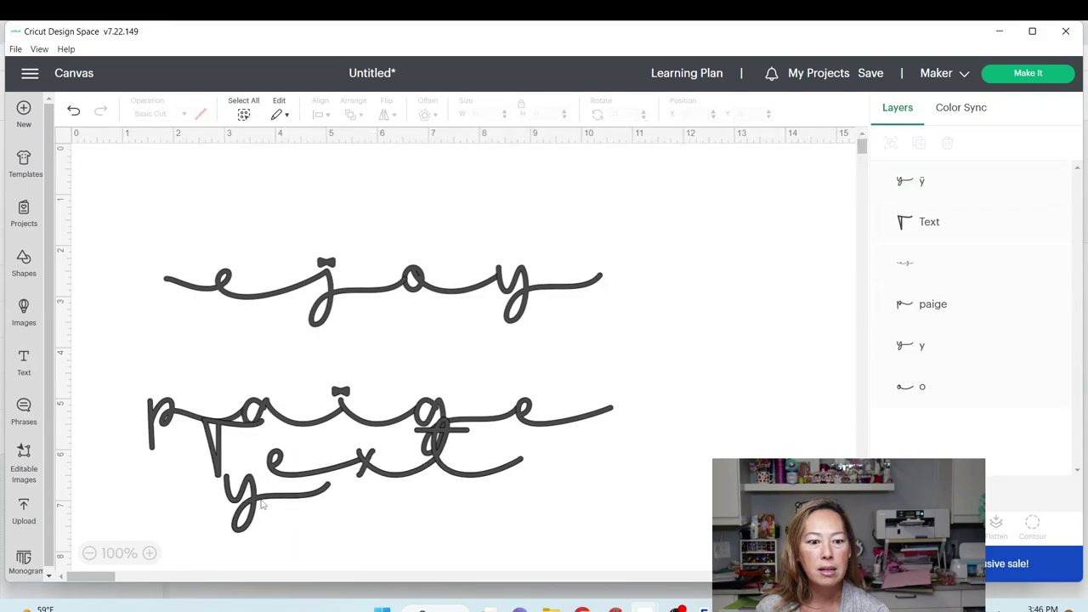
{"action": "left_click_drag", "start_coordinate": [262, 505], "coordinate": [712, 289]}
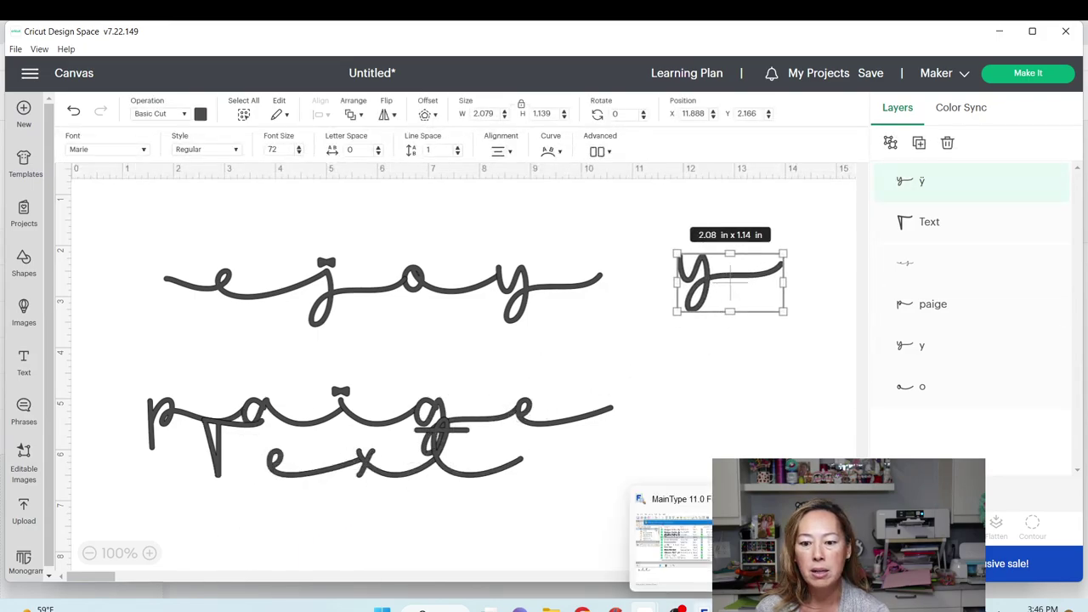
{"action": "left_click", "coordinate": [644, 608]}
- Browse Marie's characters and preview the alternate ý glyph (0xFD)
{"action": "scroll", "coordinate": [945, 296], "scroll_direction": "up", "scroll_amount": 3}
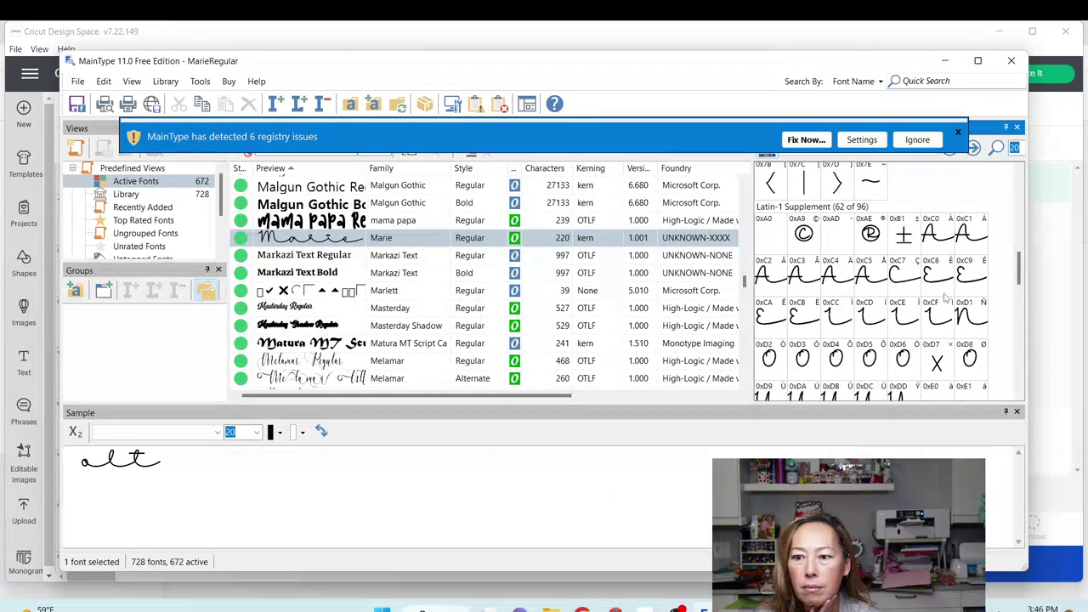
{"action": "scroll", "coordinate": [945, 296], "scroll_direction": "down", "scroll_amount": 3}
{"action": "scroll", "coordinate": [945, 296], "scroll_direction": "down", "scroll_amount": 3}
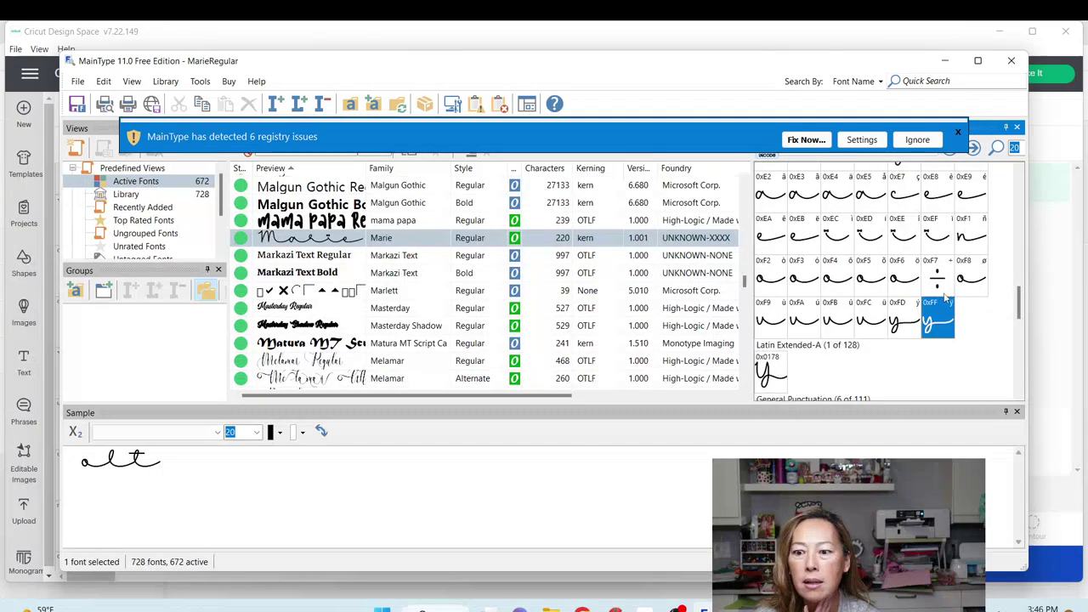
{"action": "scroll", "coordinate": [946, 296], "scroll_direction": "up", "scroll_amount": 10}
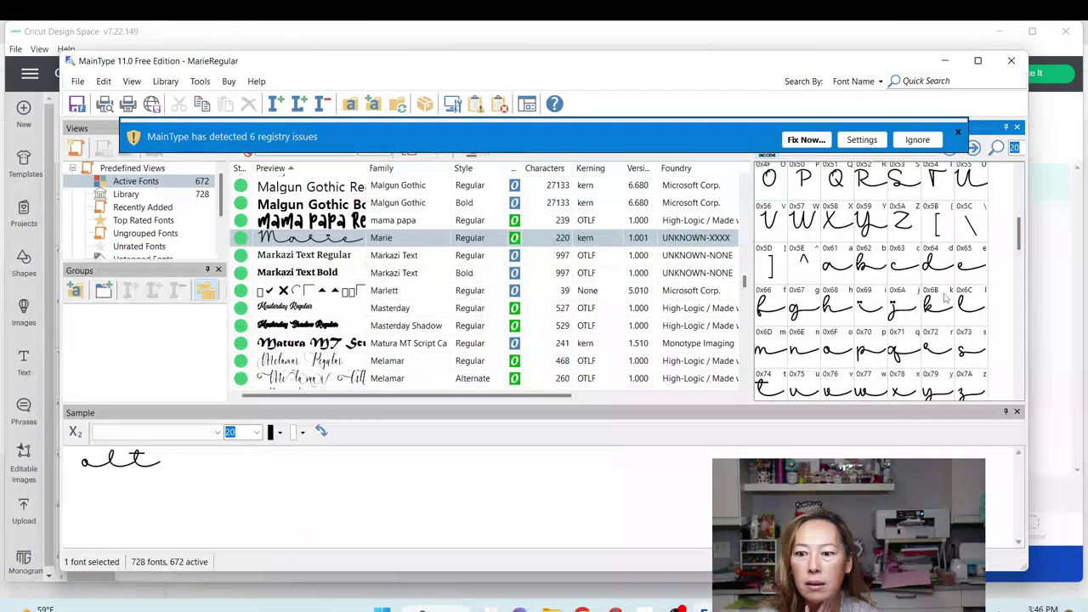
{"action": "scroll", "coordinate": [946, 296], "scroll_direction": "down", "scroll_amount": 3}
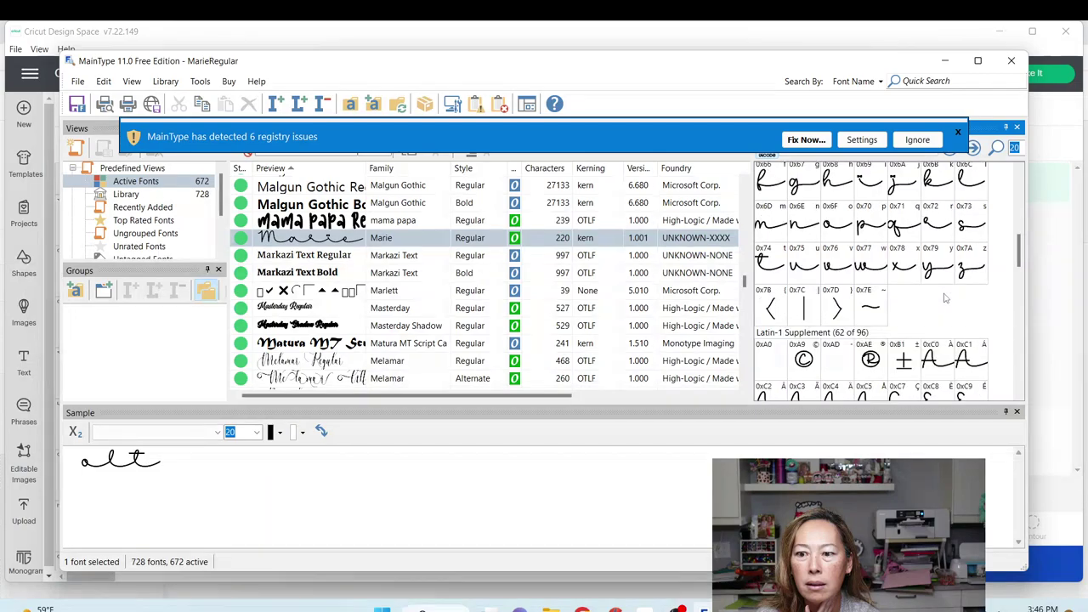
{"action": "scroll", "coordinate": [945, 297], "scroll_direction": "up", "scroll_amount": 10}
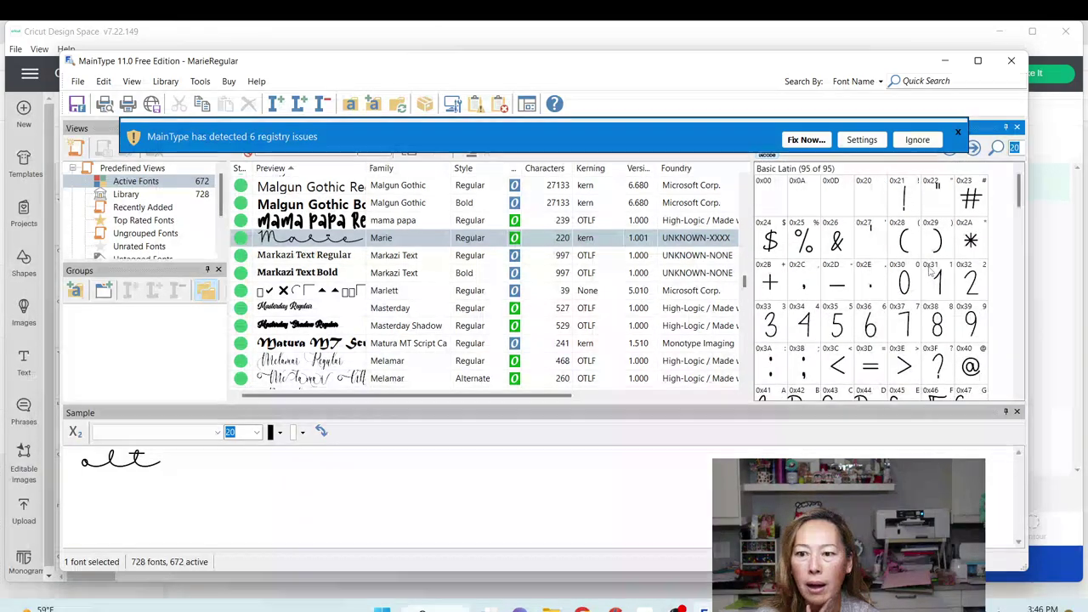
{"action": "scroll", "coordinate": [929, 270], "scroll_direction": "down", "scroll_amount": 11}
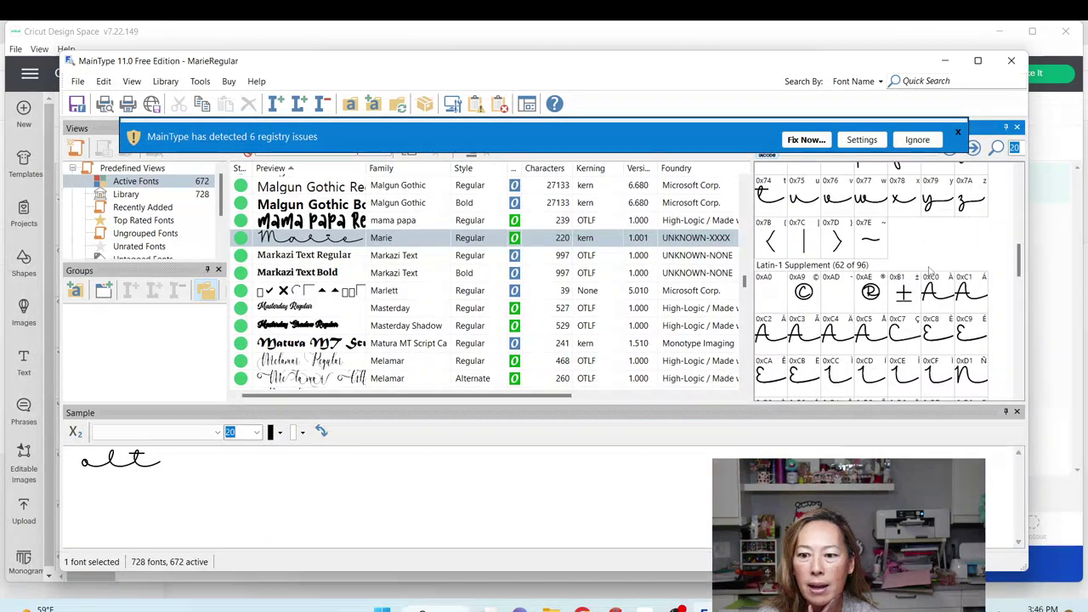
{"action": "scroll", "coordinate": [930, 270], "scroll_direction": "down", "scroll_amount": 4}
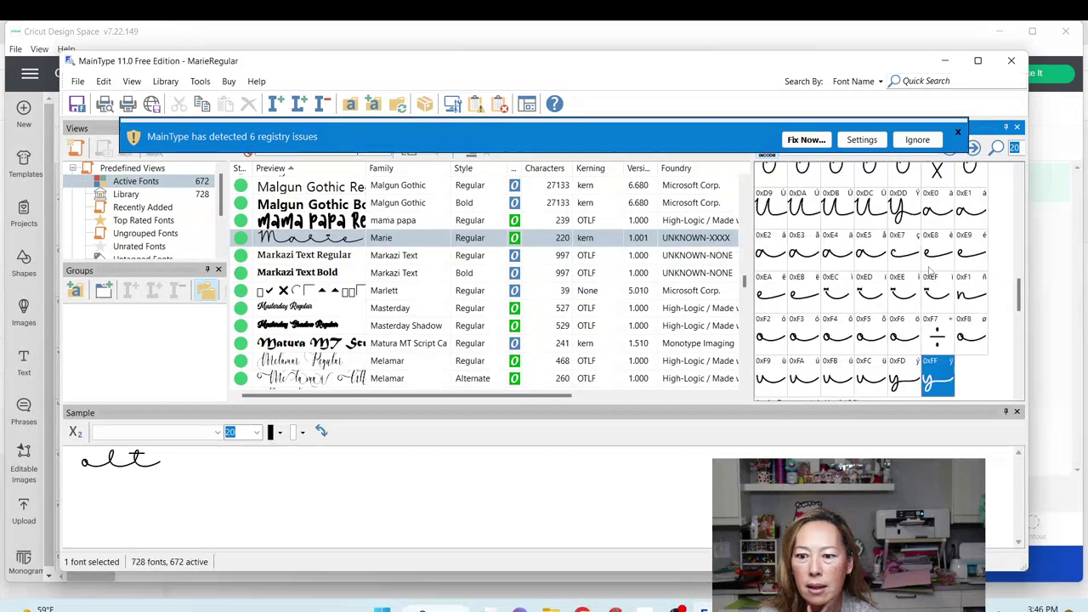
{"action": "scroll", "coordinate": [929, 270], "scroll_direction": "down", "scroll_amount": 4}
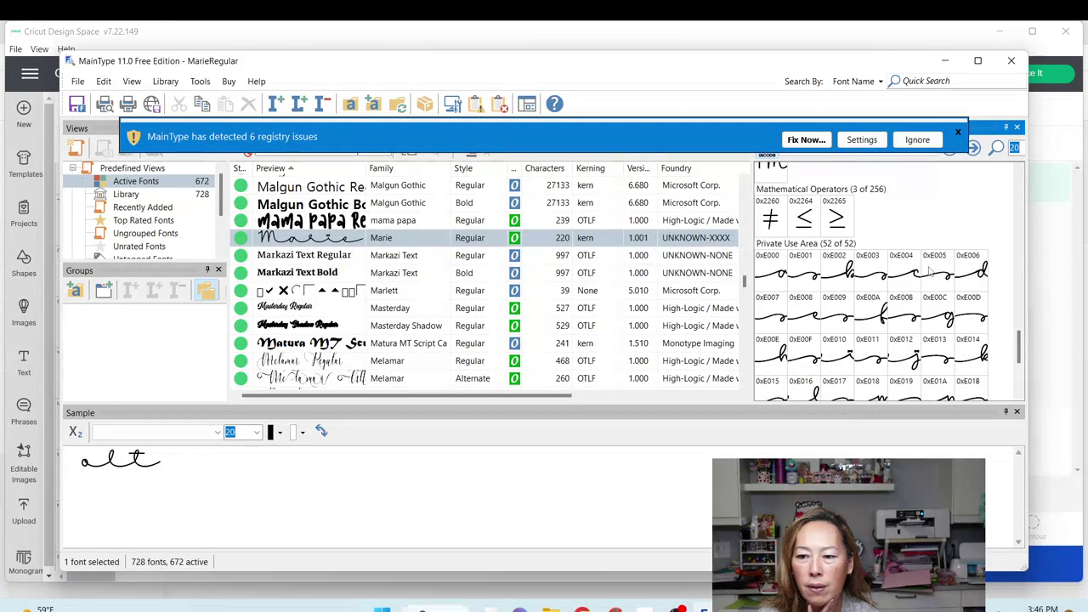
{"action": "scroll", "coordinate": [931, 270], "scroll_direction": "down", "scroll_amount": 3}
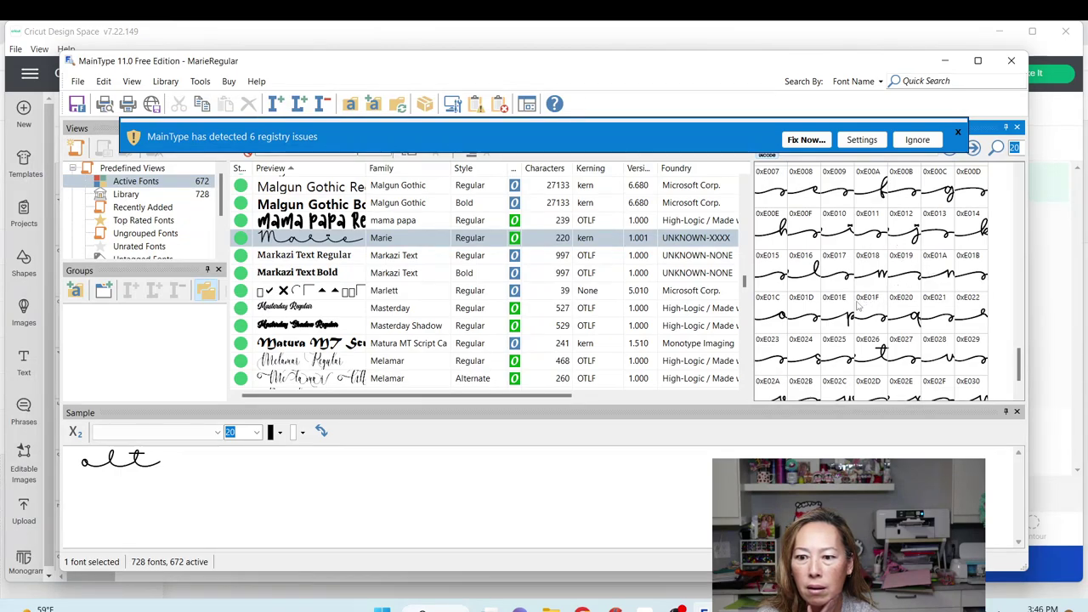
{"action": "scroll", "coordinate": [861, 326], "scroll_direction": "down", "scroll_amount": 2}
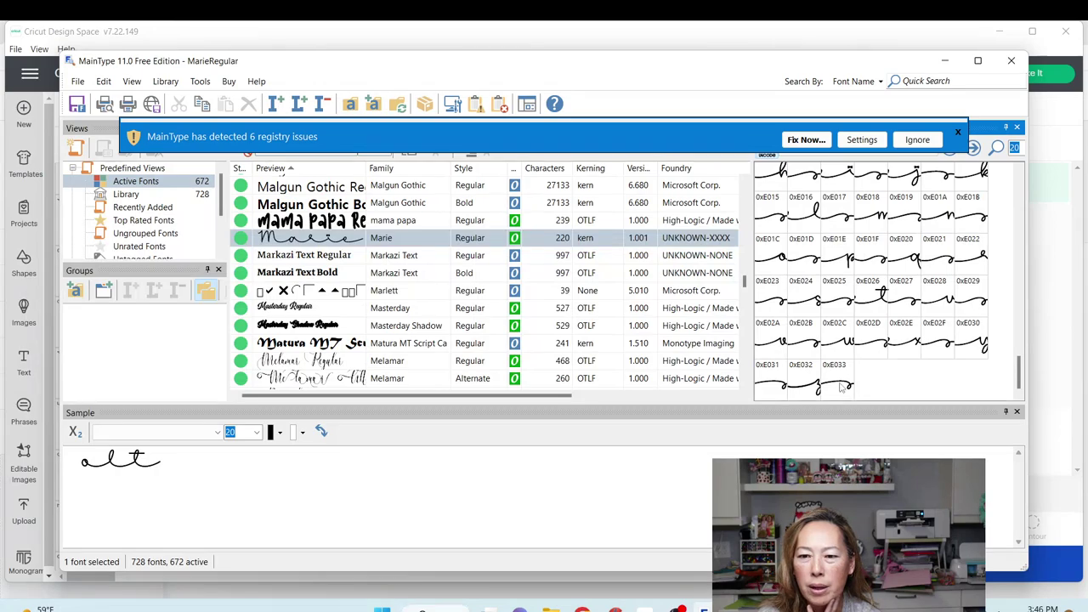
{"action": "scroll", "coordinate": [841, 387], "scroll_direction": "up", "scroll_amount": 10}
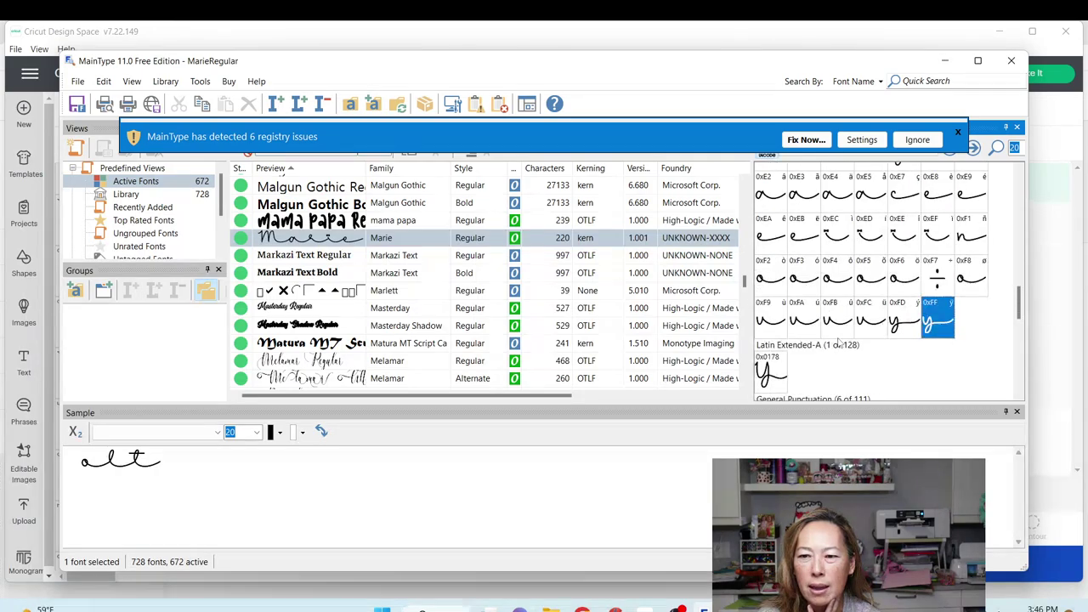
{"action": "left_click", "coordinate": [906, 328]}
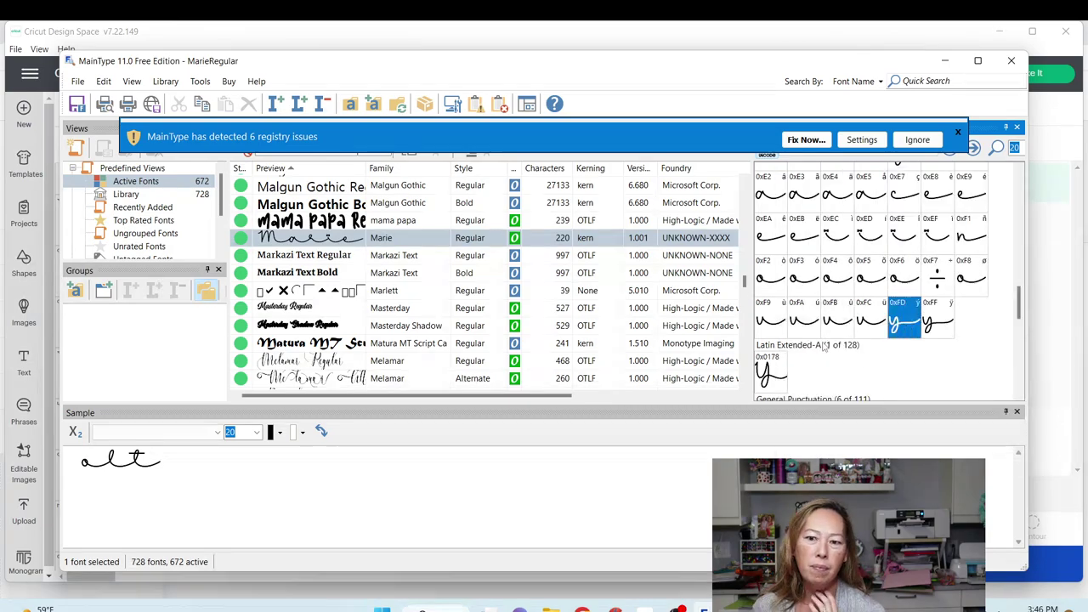
- Choose Marie's plain lowercase y (0x79) instead and check it beside joy
{"action": "scroll", "coordinate": [872, 320], "scroll_direction": "up", "scroll_amount": 5}
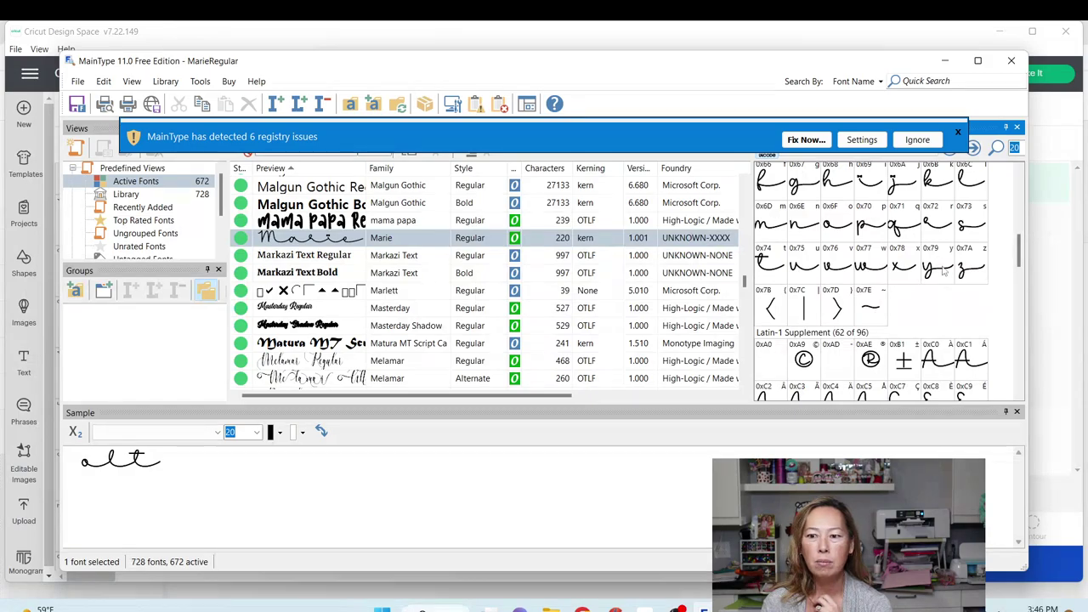
{"action": "left_click", "coordinate": [943, 276]}
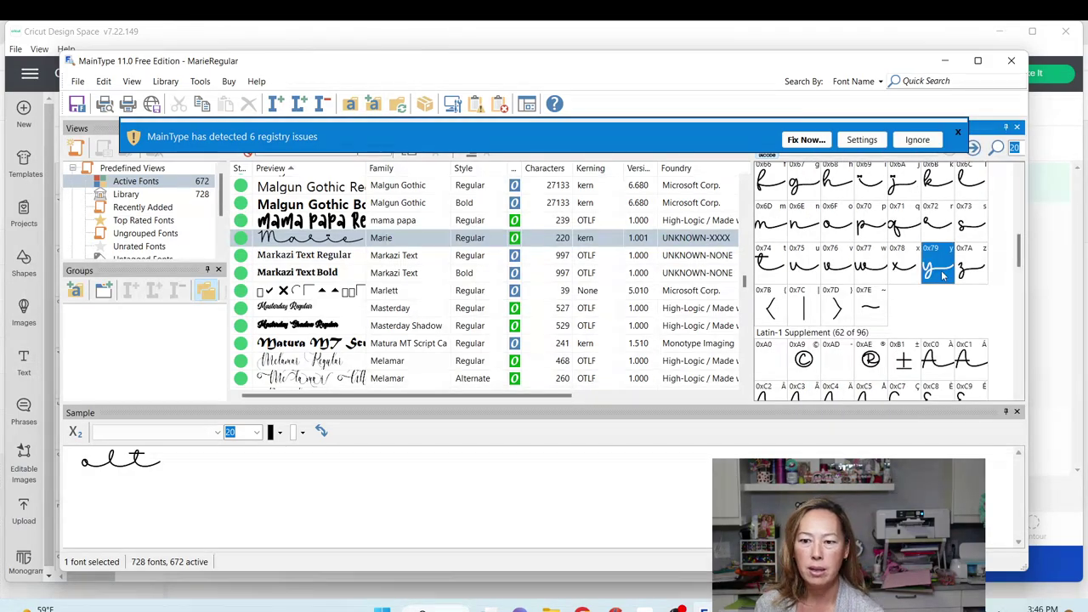
{"action": "left_click", "coordinate": [644, 608]}
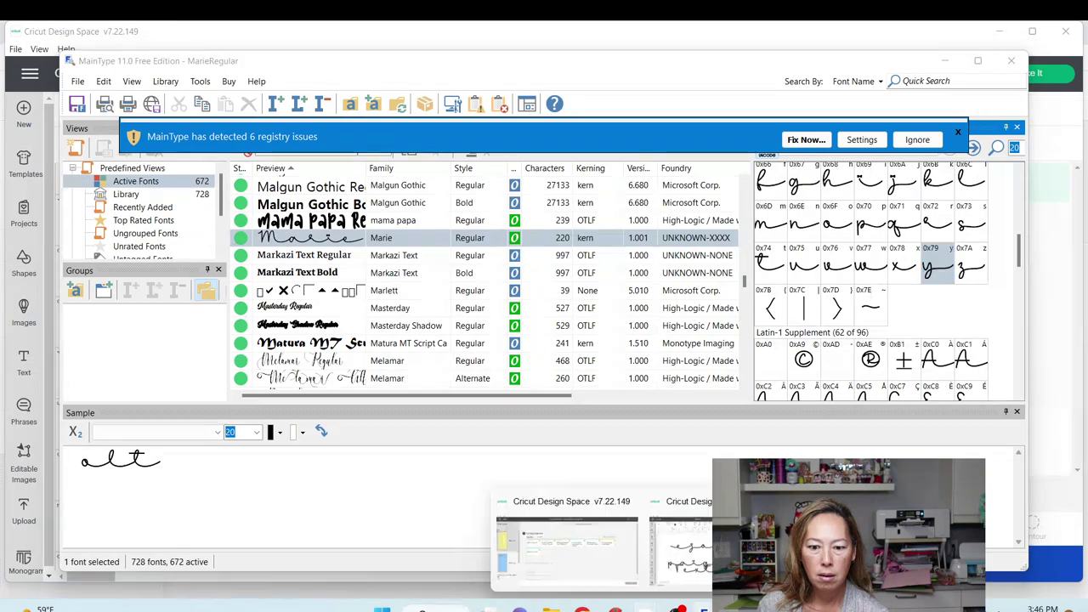
{"action": "left_click", "coordinate": [680, 549]}
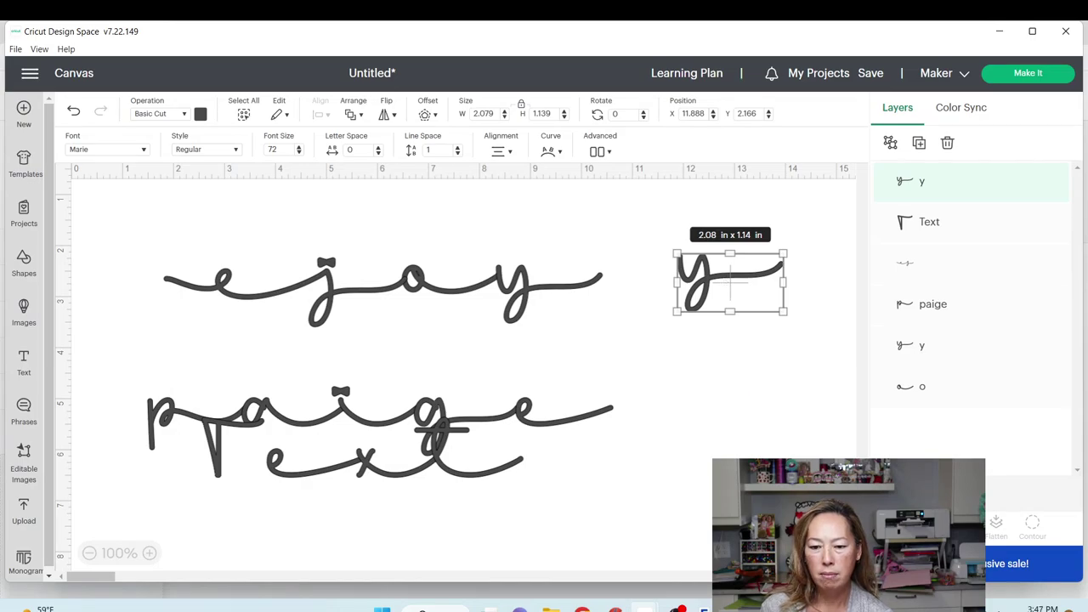
{"action": "mouse_move", "coordinate": [679, 609]}
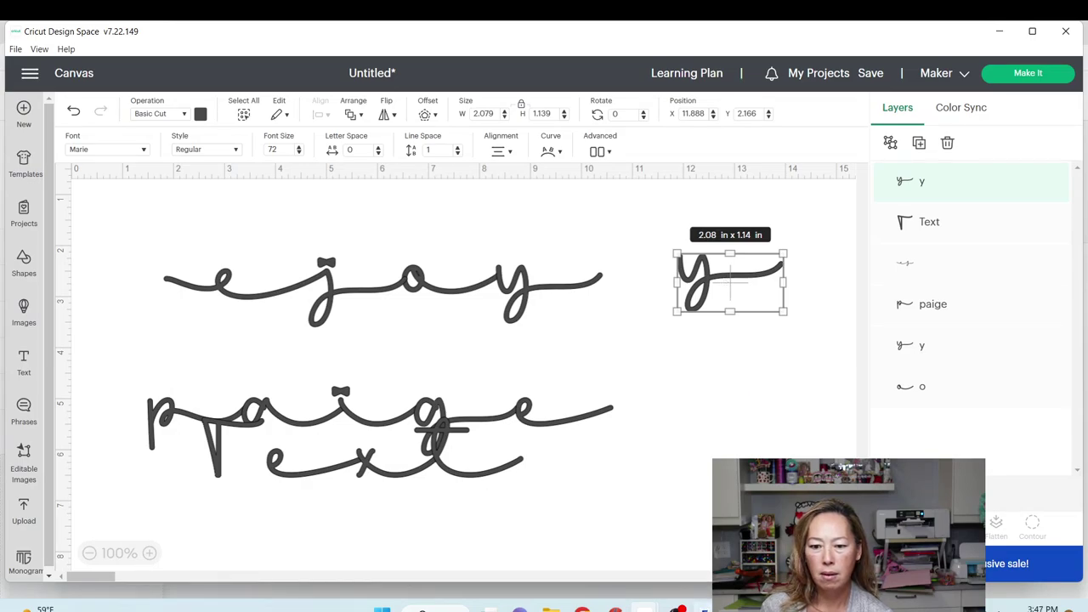
{"action": "left_click", "coordinate": [672, 536]}
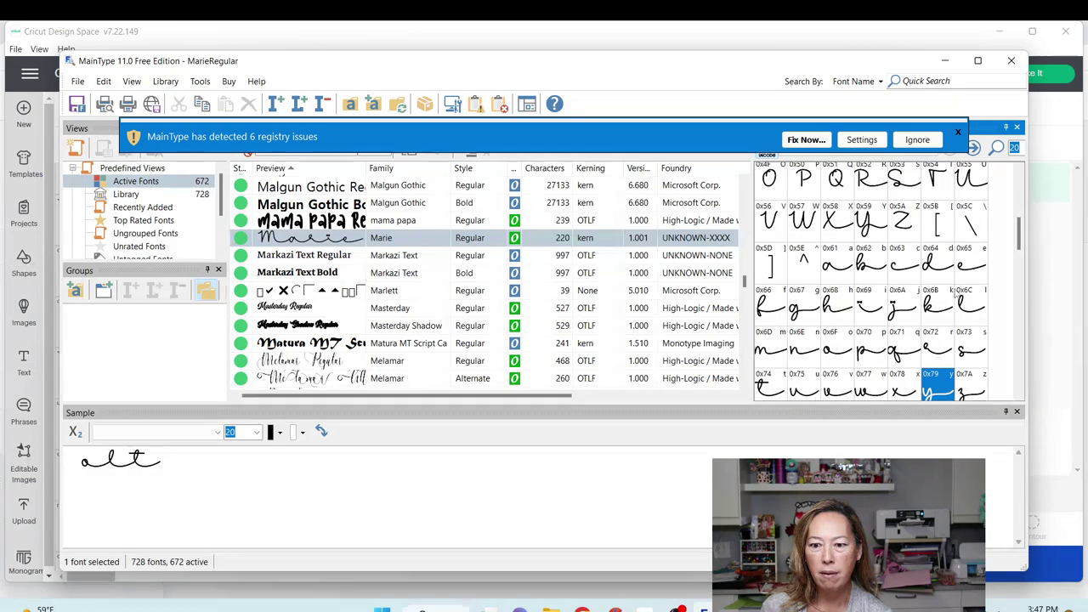
- Find and copy the long swash glyph 0xE033 in Marie's Private Use Area
{"action": "scroll", "coordinate": [956, 291], "scroll_direction": "down", "scroll_amount": 3}
{"action": "scroll", "coordinate": [956, 291], "scroll_direction": "up", "scroll_amount": 3}
{"action": "scroll", "coordinate": [955, 291], "scroll_direction": "up", "scroll_amount": 6}
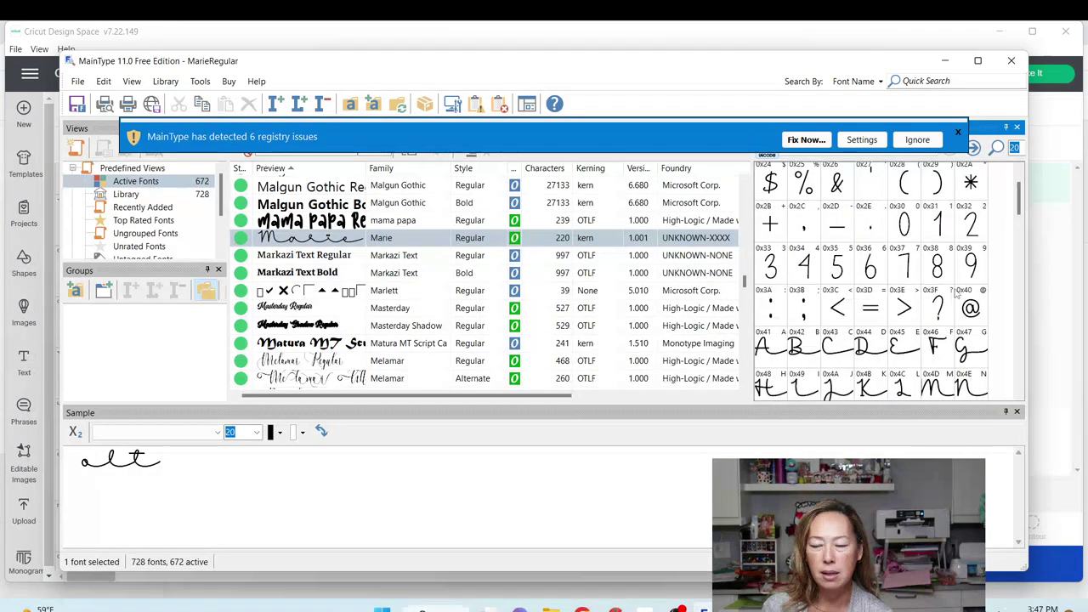
{"action": "scroll", "coordinate": [956, 291], "scroll_direction": "up", "scroll_amount": 2}
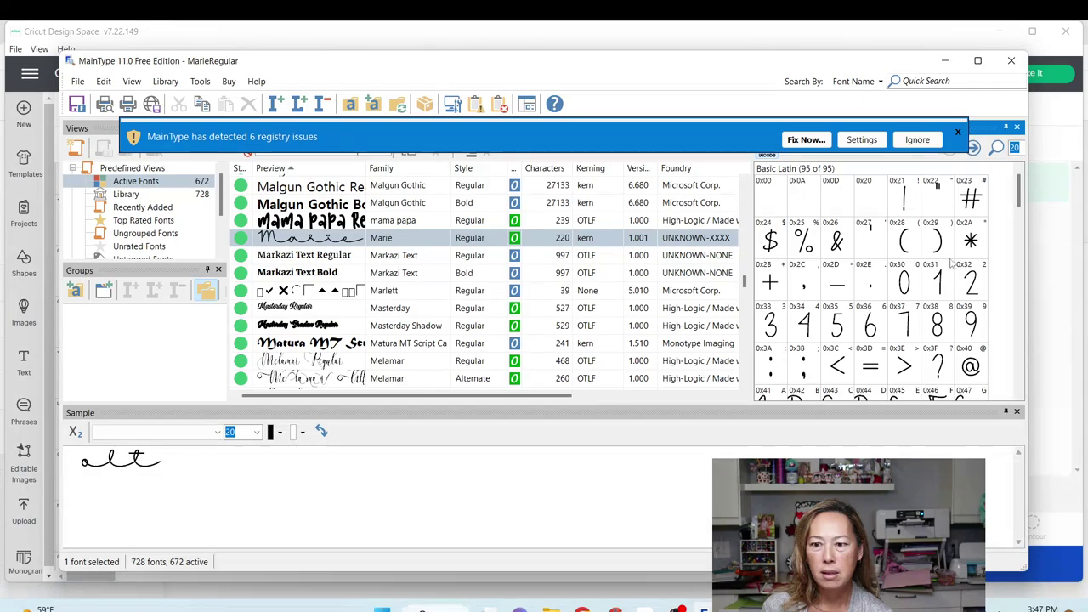
{"action": "scroll", "coordinate": [942, 239], "scroll_direction": "down", "scroll_amount": 3}
{"action": "scroll", "coordinate": [939, 243], "scroll_direction": "down", "scroll_amount": 3}
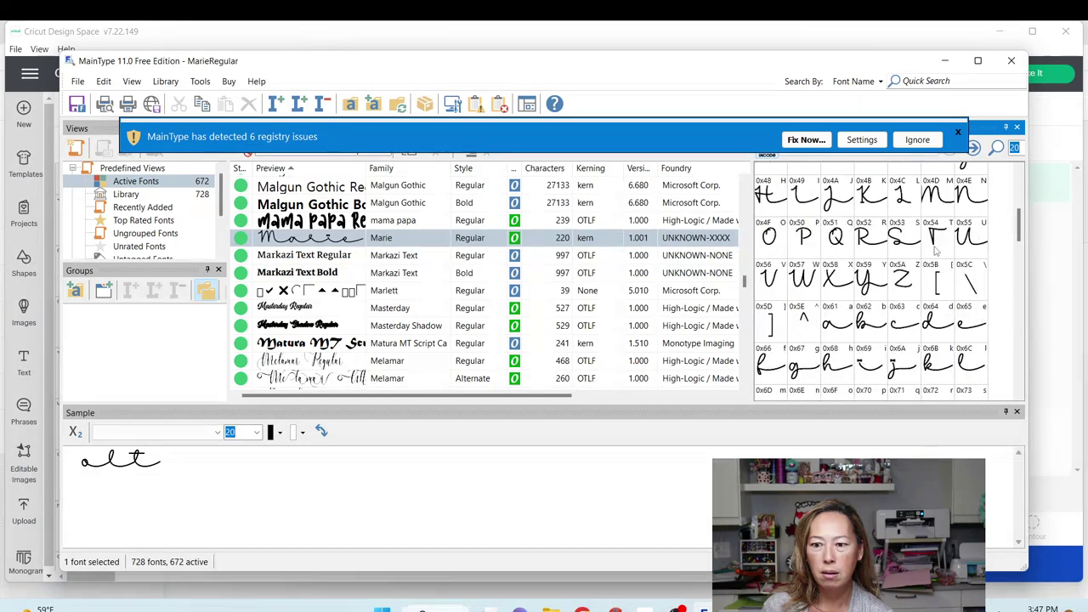
{"action": "scroll", "coordinate": [928, 374], "scroll_direction": "down", "scroll_amount": 3}
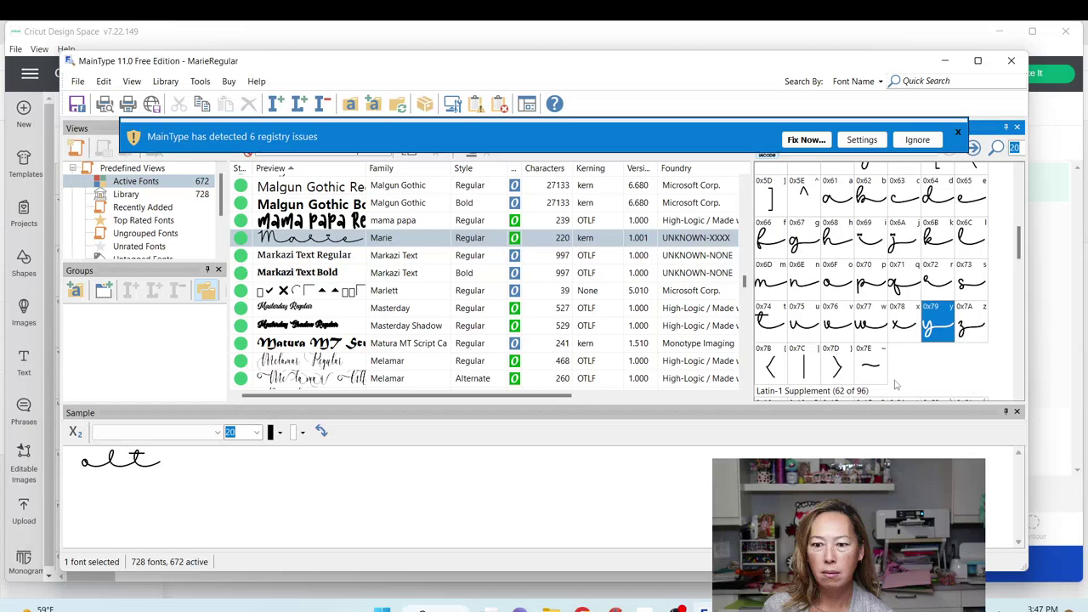
{"action": "scroll", "coordinate": [935, 332], "scroll_direction": "down", "scroll_amount": 6}
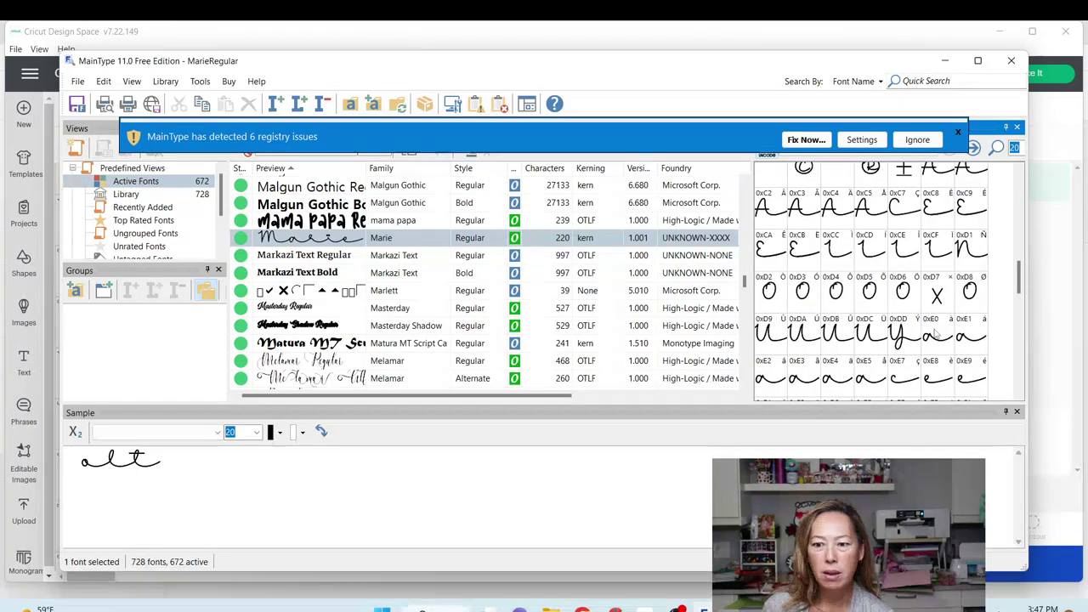
{"action": "scroll", "coordinate": [910, 333], "scroll_direction": "down", "scroll_amount": 3}
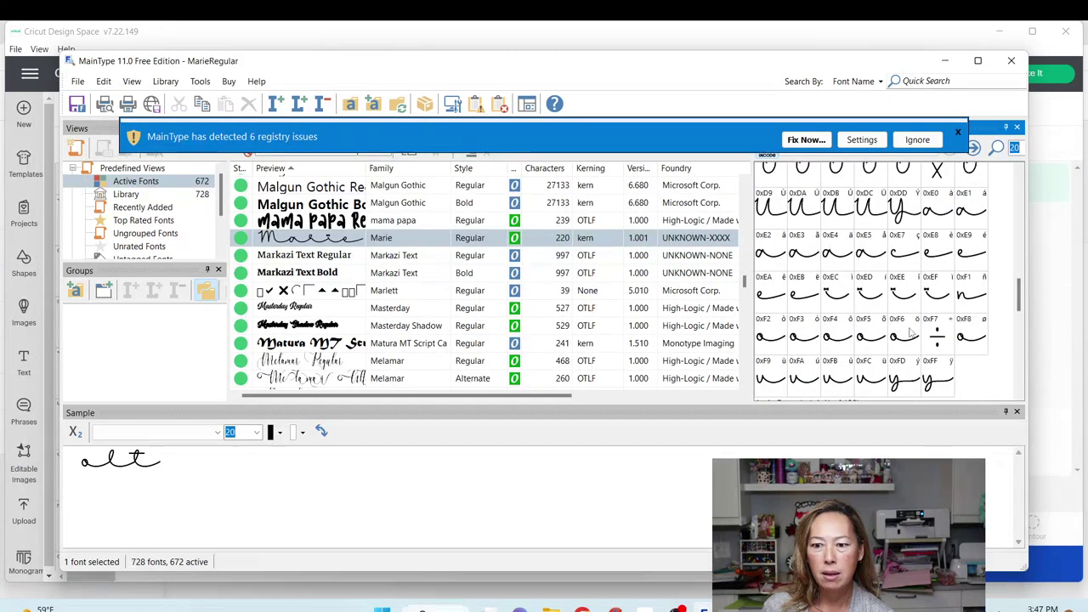
{"action": "mouse_move", "coordinate": [941, 387]}
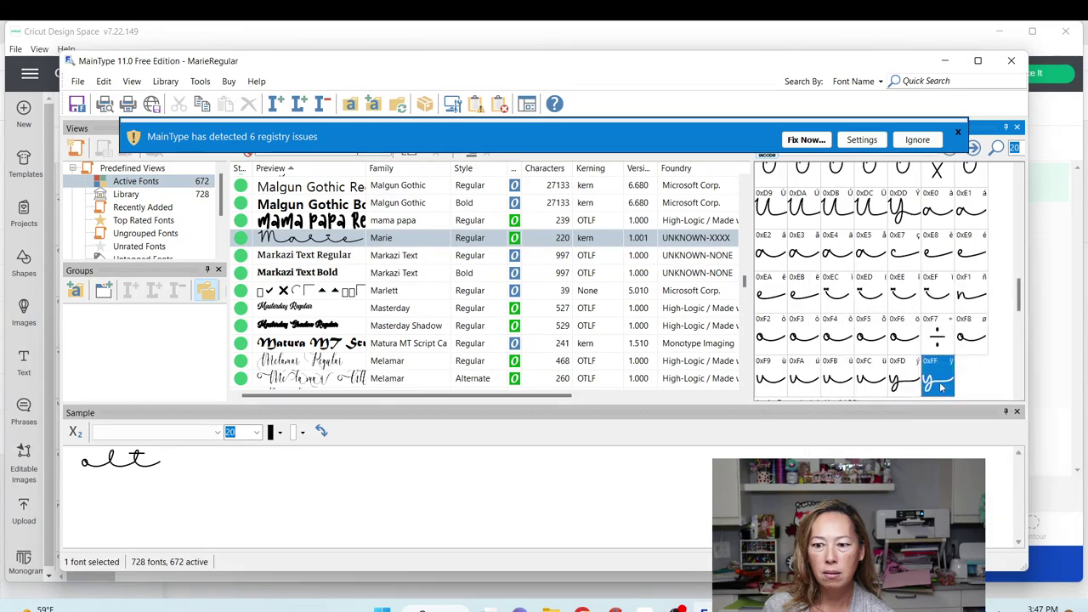
{"action": "mouse_move", "coordinate": [902, 392]}
{"action": "scroll", "coordinate": [952, 364], "scroll_direction": "down", "scroll_amount": 6}
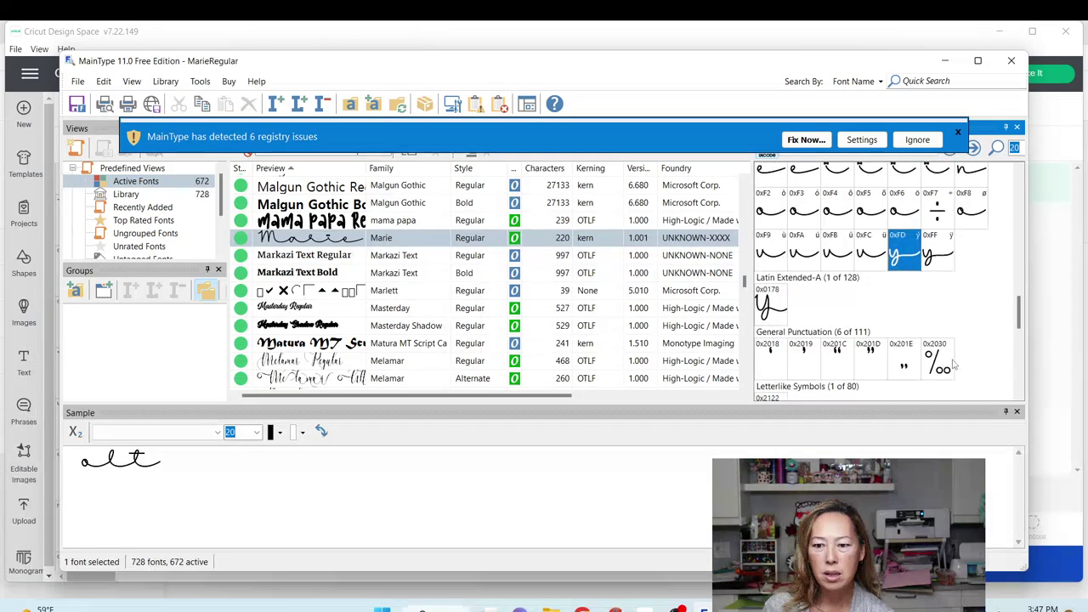
{"action": "scroll", "coordinate": [954, 362], "scroll_direction": "down", "scroll_amount": 3}
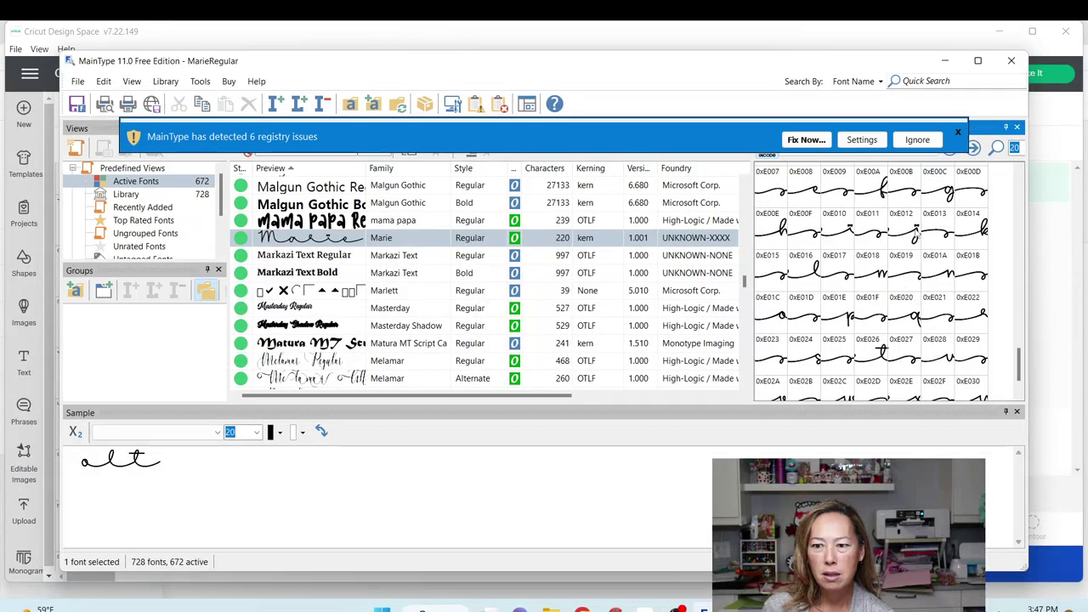
{"action": "scroll", "coordinate": [915, 228], "scroll_direction": "down", "scroll_amount": 1}
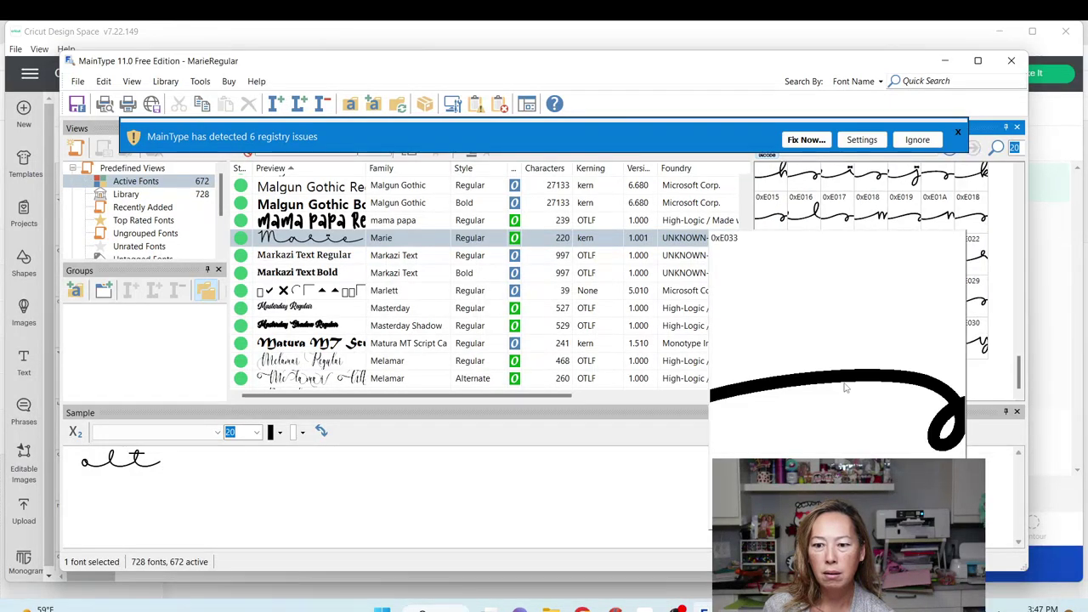
{"action": "left_click", "coordinate": [844, 387]}
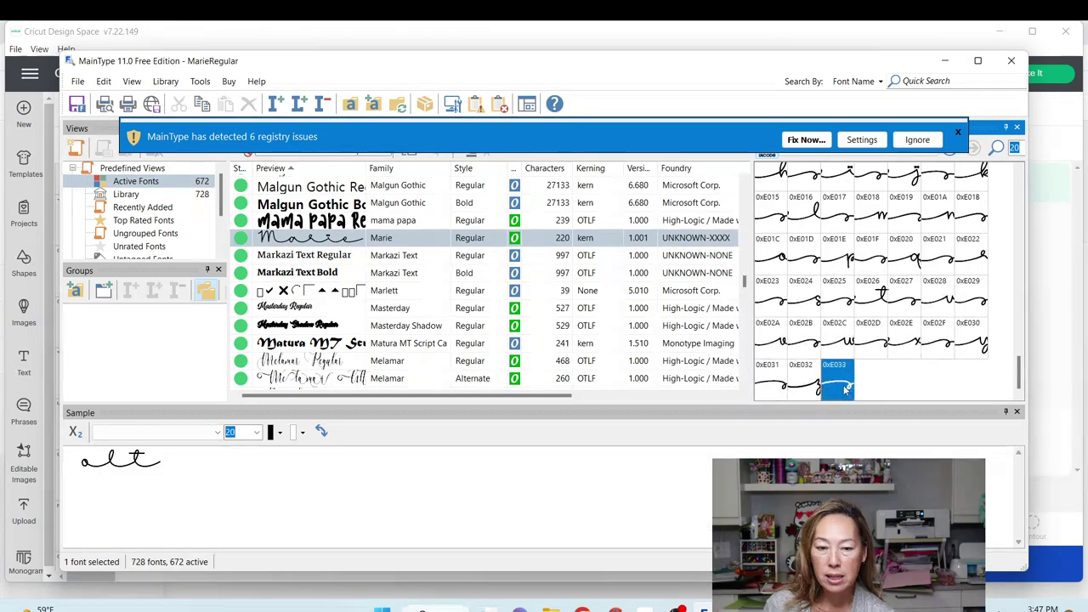
- Add the long swash after the loose y and move it just below joy
{"action": "mouse_move", "coordinate": [671, 608]}
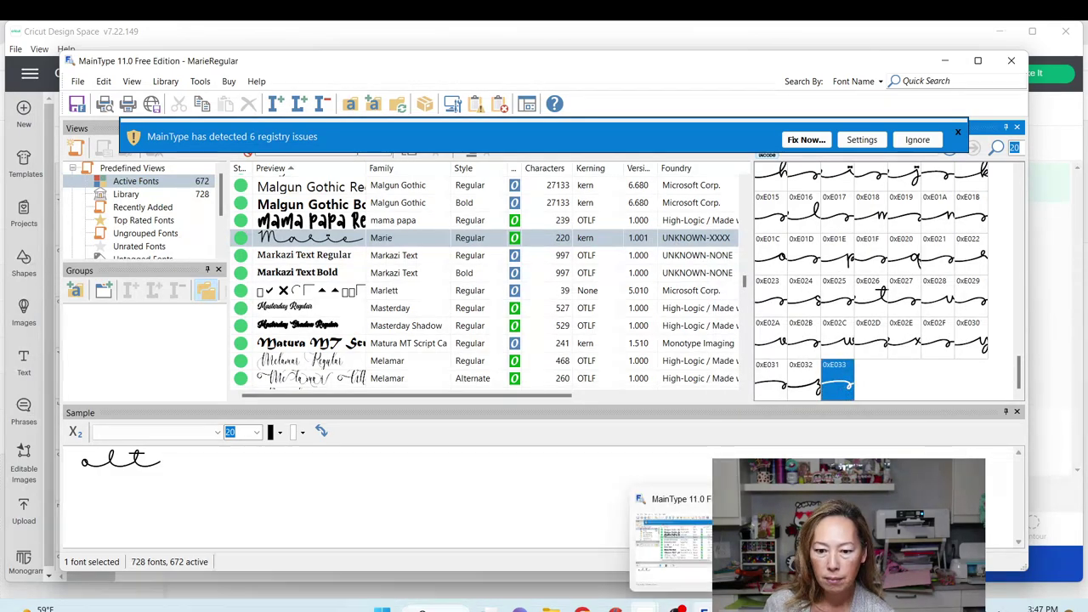
{"action": "mouse_move", "coordinate": [683, 499]}
{"action": "left_click", "coordinate": [680, 540]}
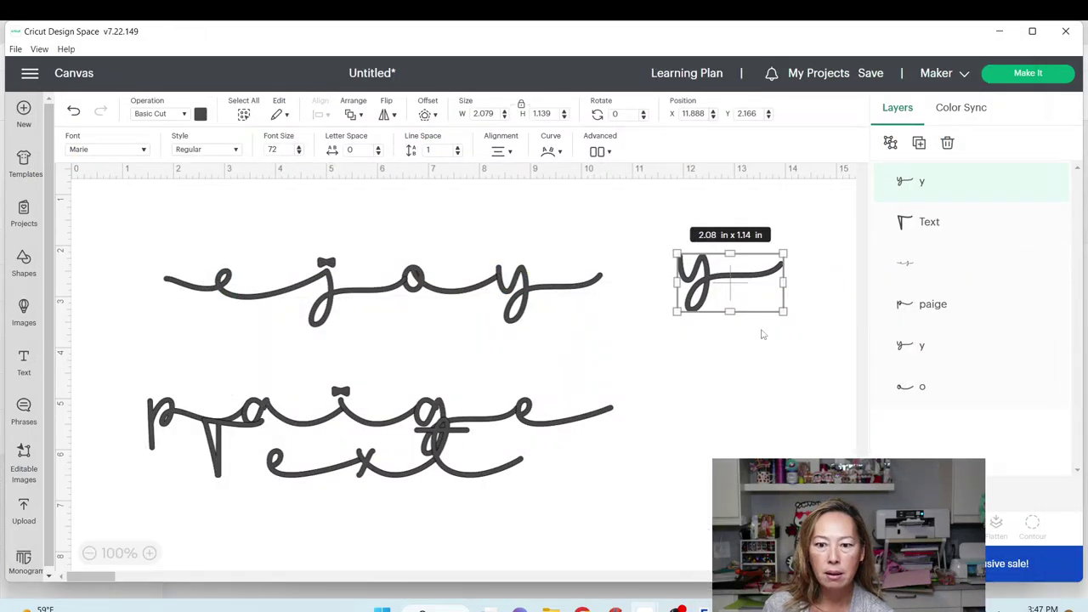
{"action": "left_click", "coordinate": [761, 332]}
{"action": "left_click", "coordinate": [745, 282]}
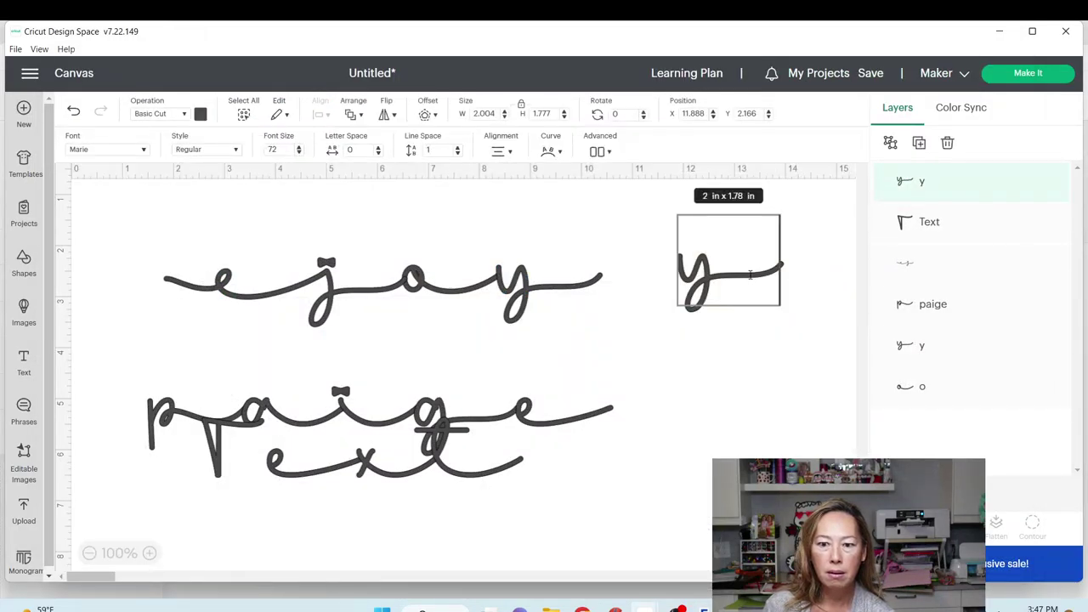
{"action": "type", "text": "z"}
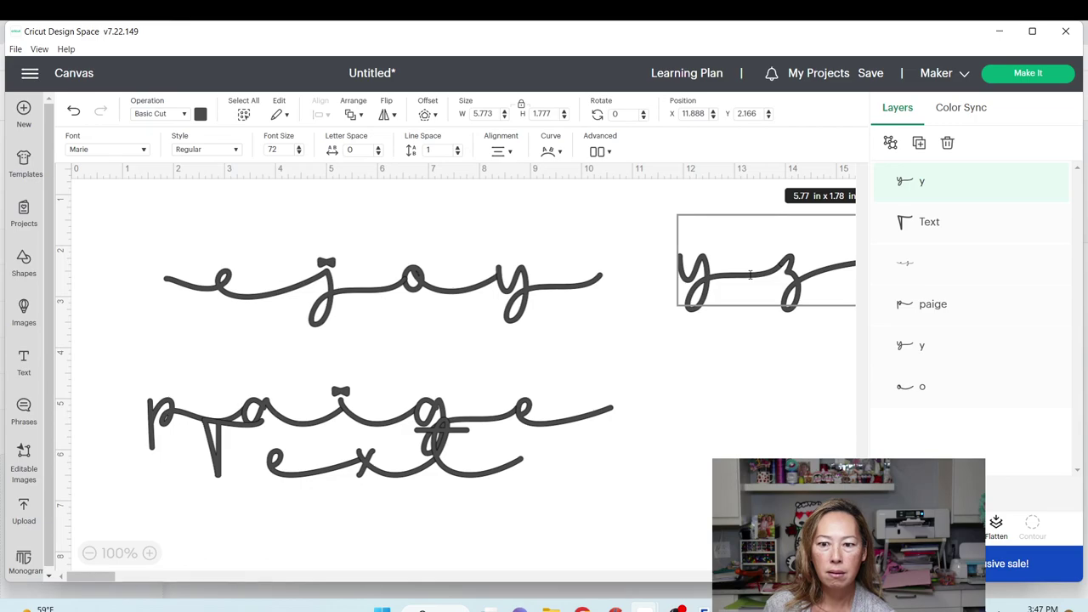
{"action": "left_click", "coordinate": [746, 364]}
{"action": "left_click_drag", "start_coordinate": [745, 284], "coordinate": [571, 349]}
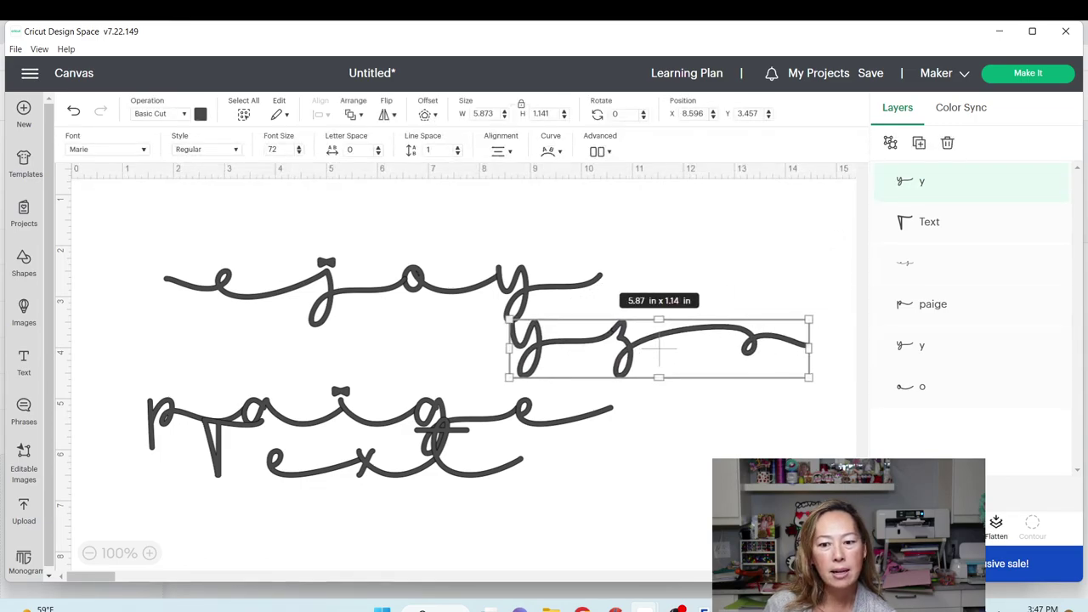
- Pick Marie swash glyph 0xE031 instead of 0xE030 and return to the Cricut canvas
{"action": "mouse_move", "coordinate": [671, 609]}
{"action": "left_click", "coordinate": [671, 536]}
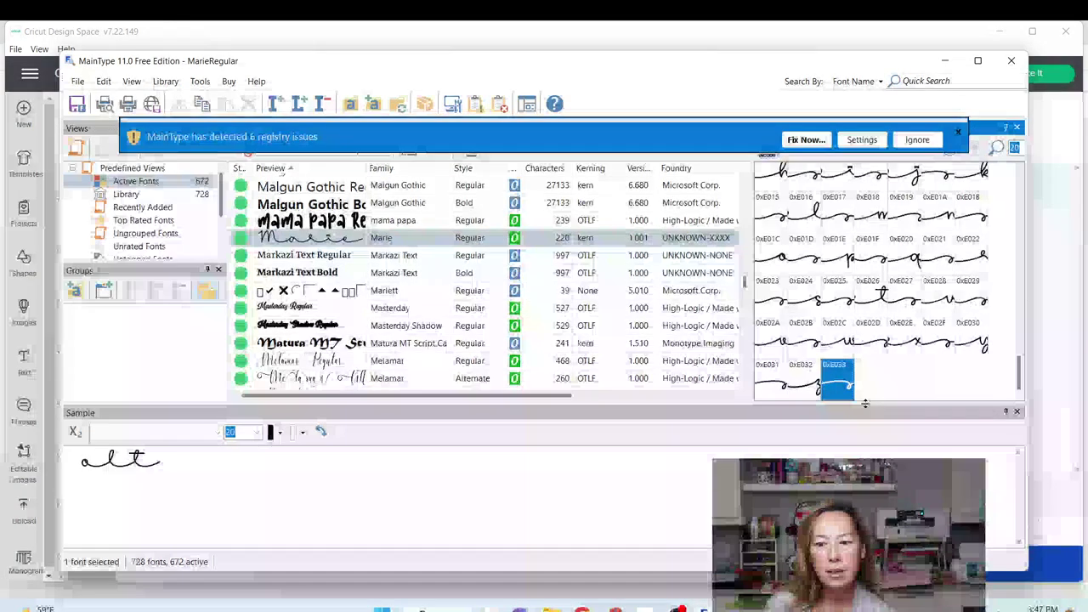
{"action": "left_click", "coordinate": [970, 346]}
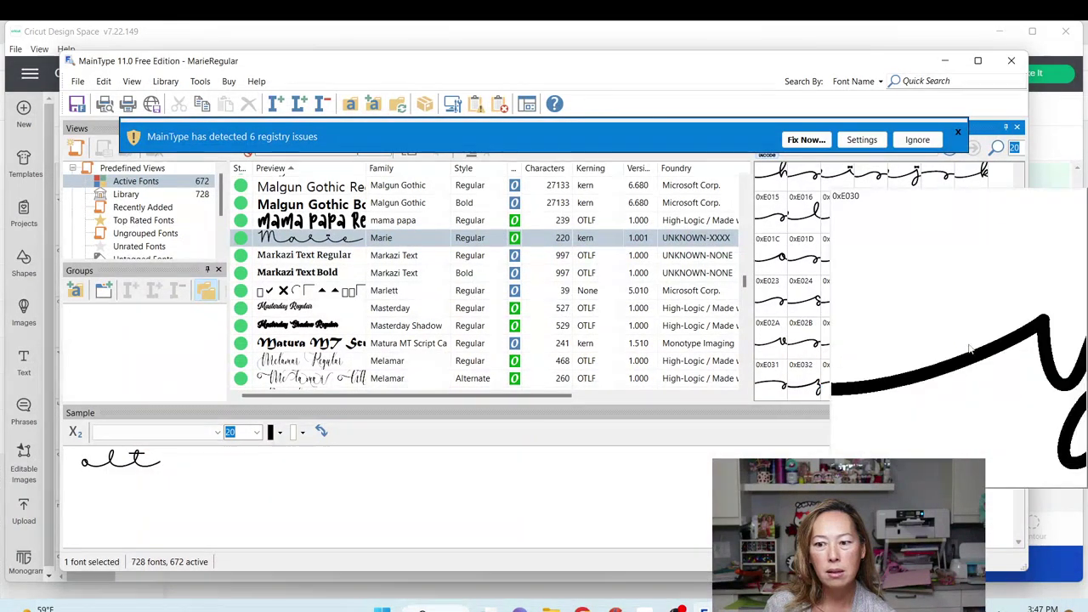
{"action": "left_click", "coordinate": [781, 392]}
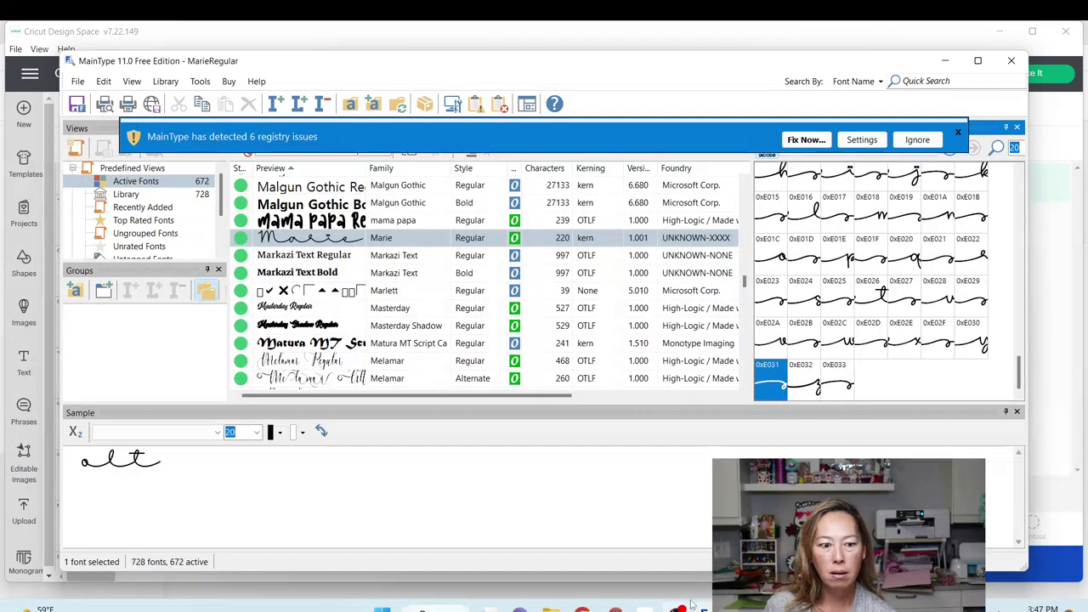
{"action": "left_click", "coordinate": [647, 606]}
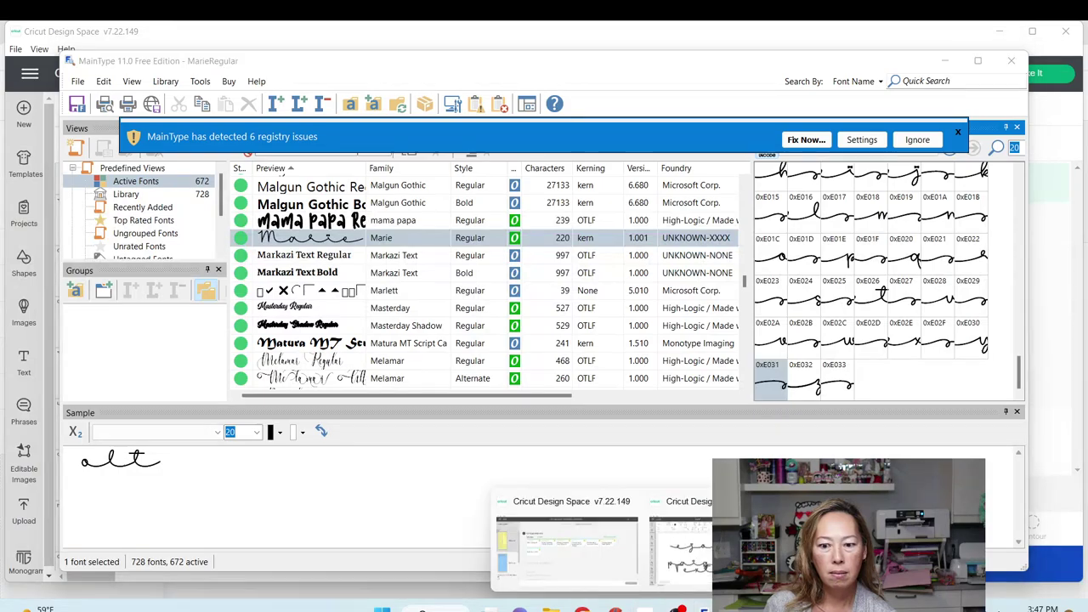
{"action": "left_click", "coordinate": [680, 544]}
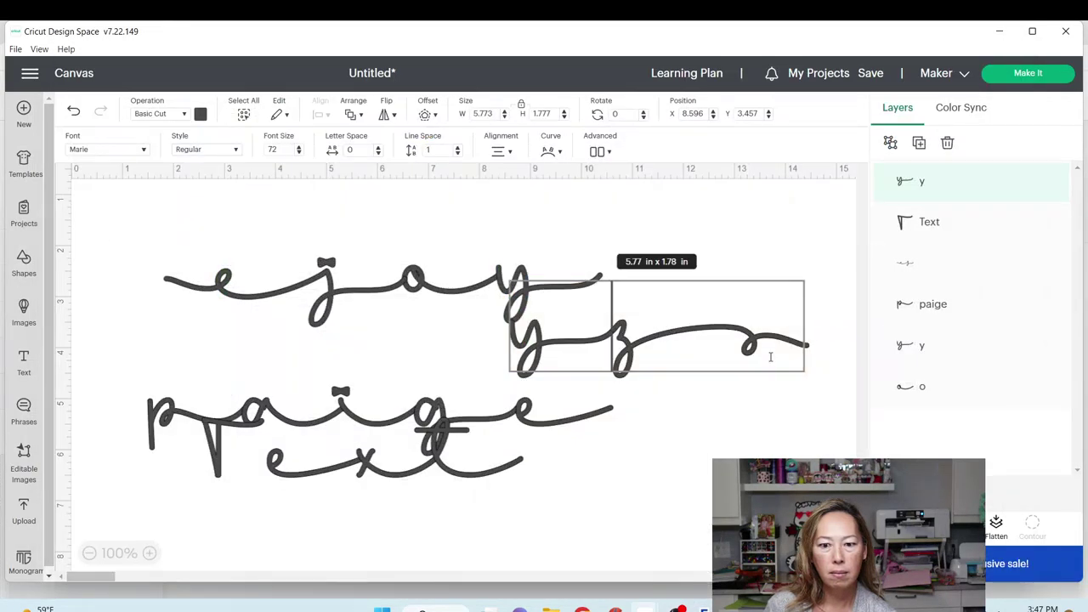
- Replace the old loose y with the swash-tailed y and attach it to finish joy
{"action": "key", "text": "ctrl+v"}
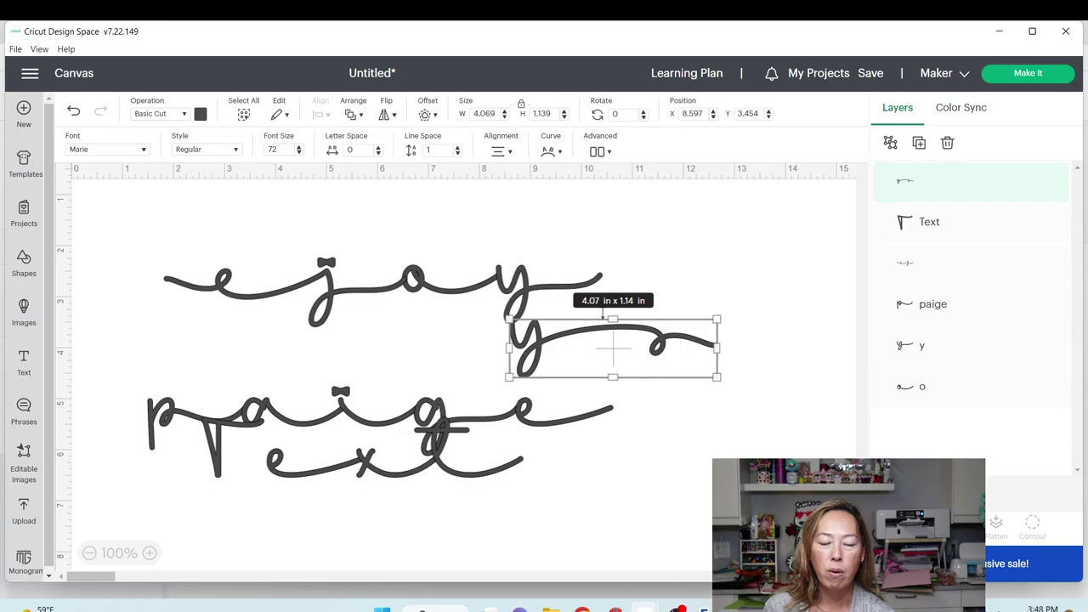
{"action": "left_click", "coordinate": [568, 285]}
{"action": "key", "text": "Delete"}
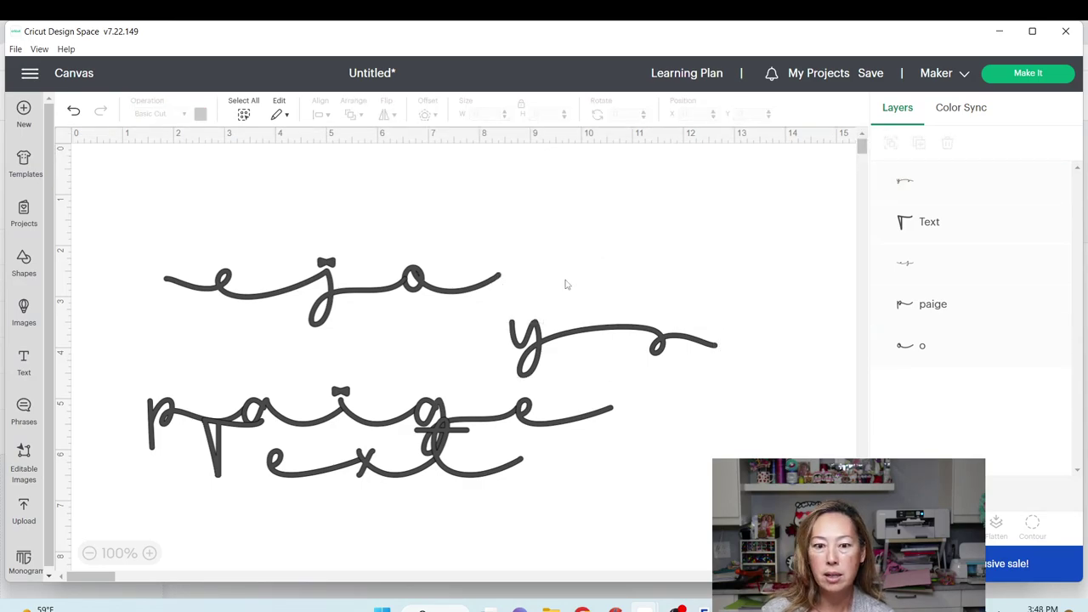
{"action": "left_click_drag", "start_coordinate": [537, 355], "coordinate": [526, 301]}
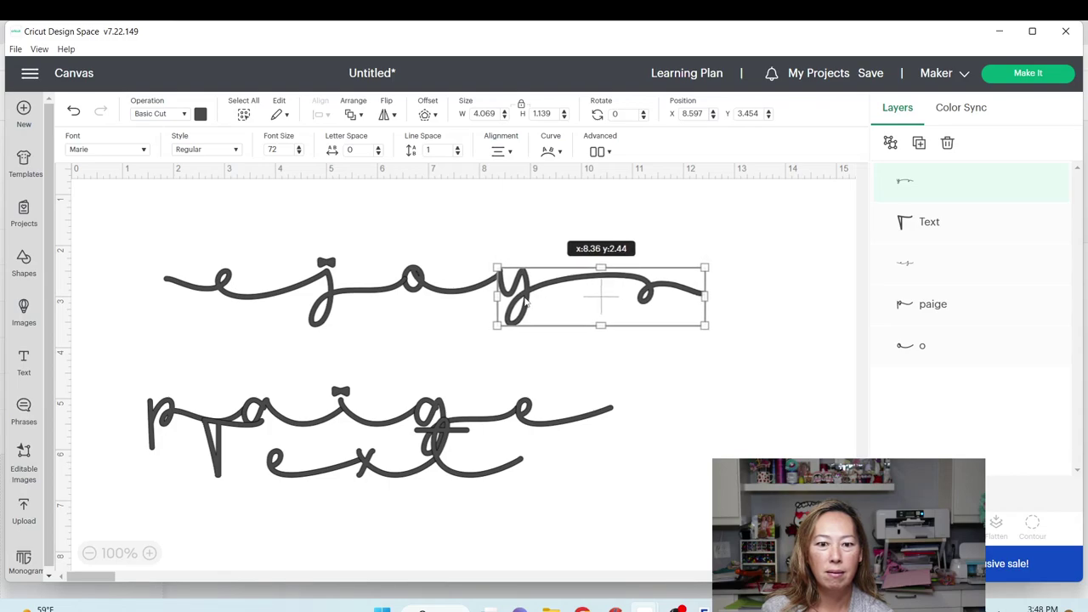
- Select all pieces of joy and weld them into one shape
{"action": "left_click", "coordinate": [597, 372]}
{"action": "left_click_drag", "start_coordinate": [737, 351], "coordinate": [96, 221]}
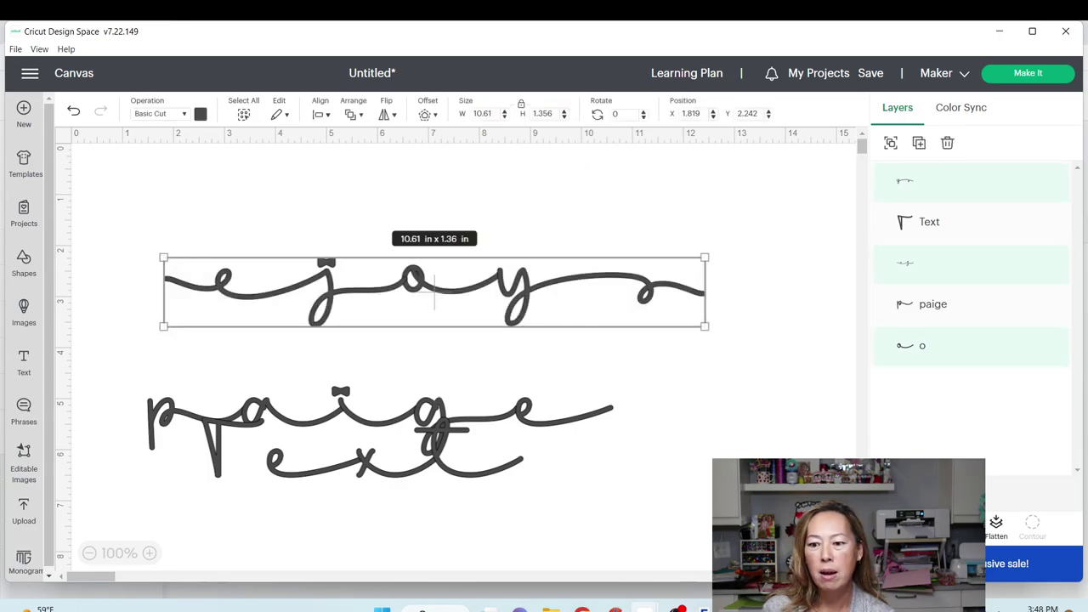
{"action": "left_click", "coordinate": [925, 522]}
{"action": "left_click", "coordinate": [956, 414]}
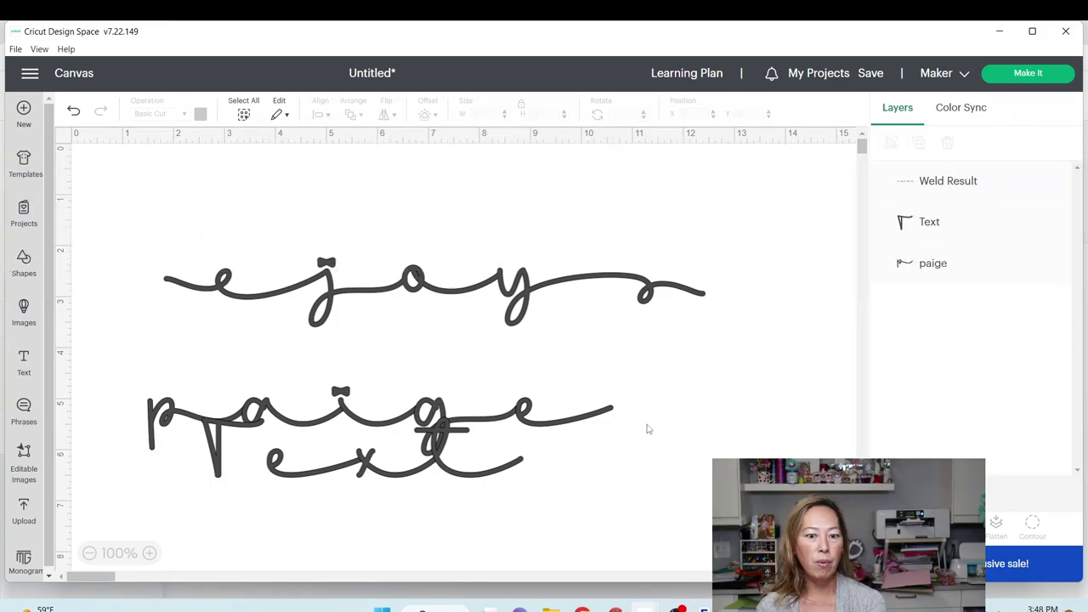
- Move paige up beneath joy and delete the stray Text object
{"action": "left_click_drag", "start_coordinate": [326, 416], "coordinate": [405, 354]}
{"action": "left_click", "coordinate": [474, 460]}
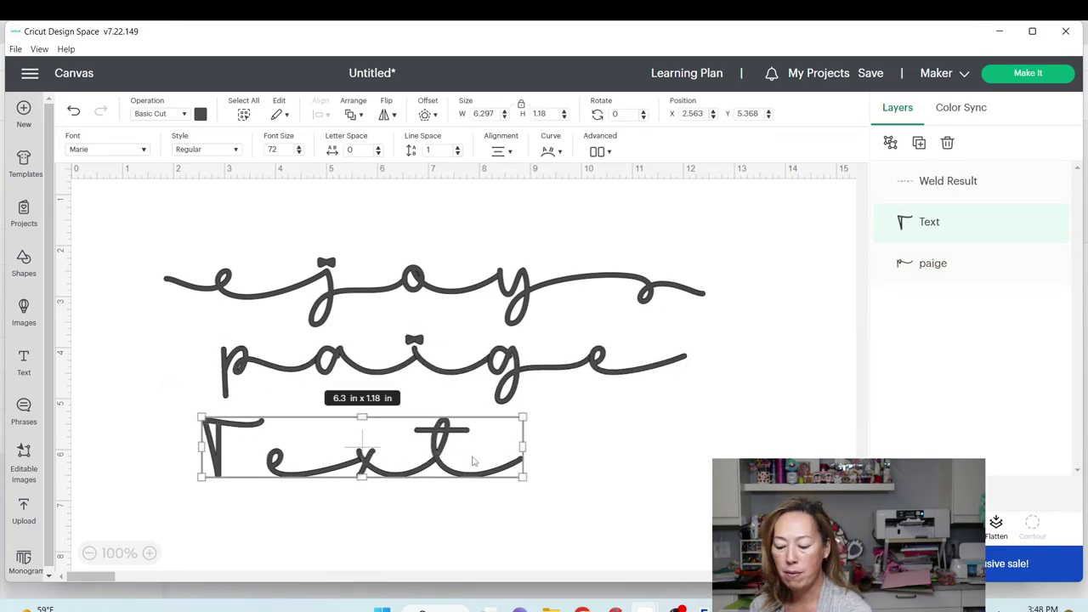
{"action": "key", "text": "Delete"}
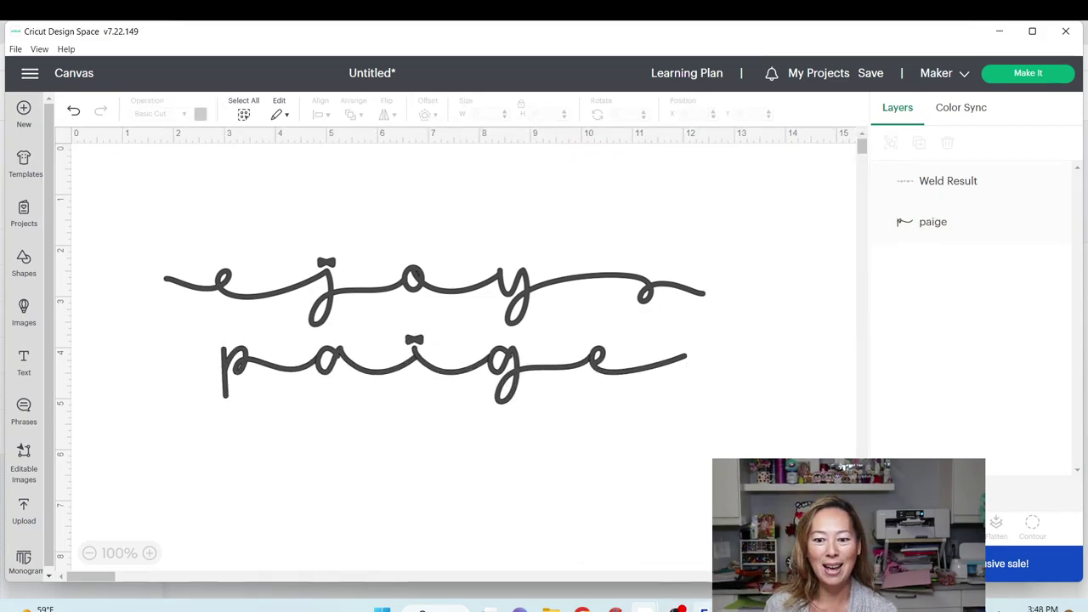
{"action": "key", "text": "alt+Tab"}
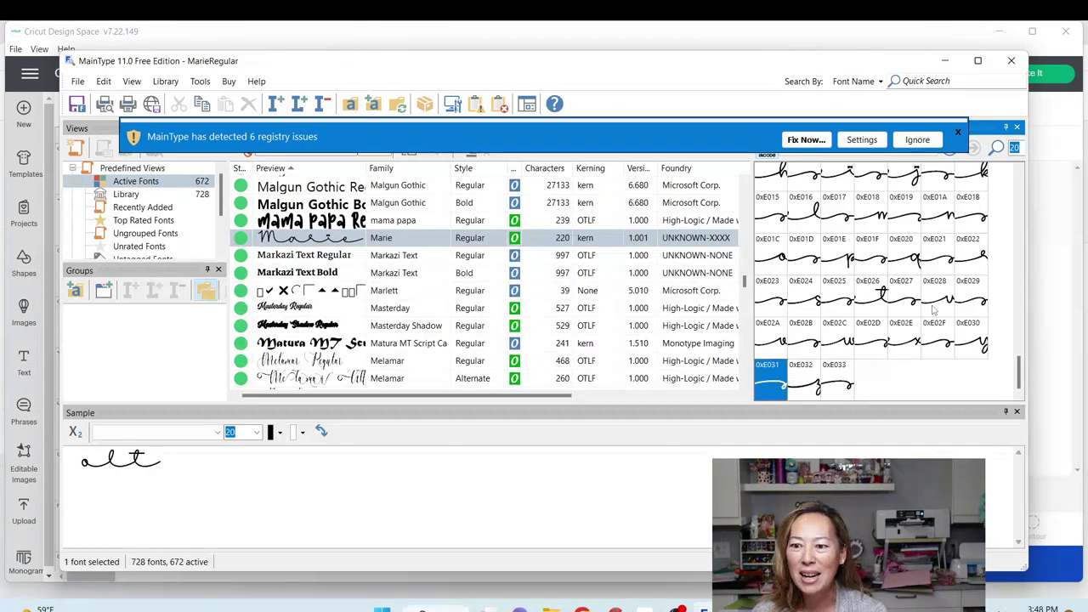
- Pick Marie swash glyph 0xE009 after trying 0xE007
{"action": "scroll", "coordinate": [933, 310], "scroll_direction": "up", "scroll_amount": 3}
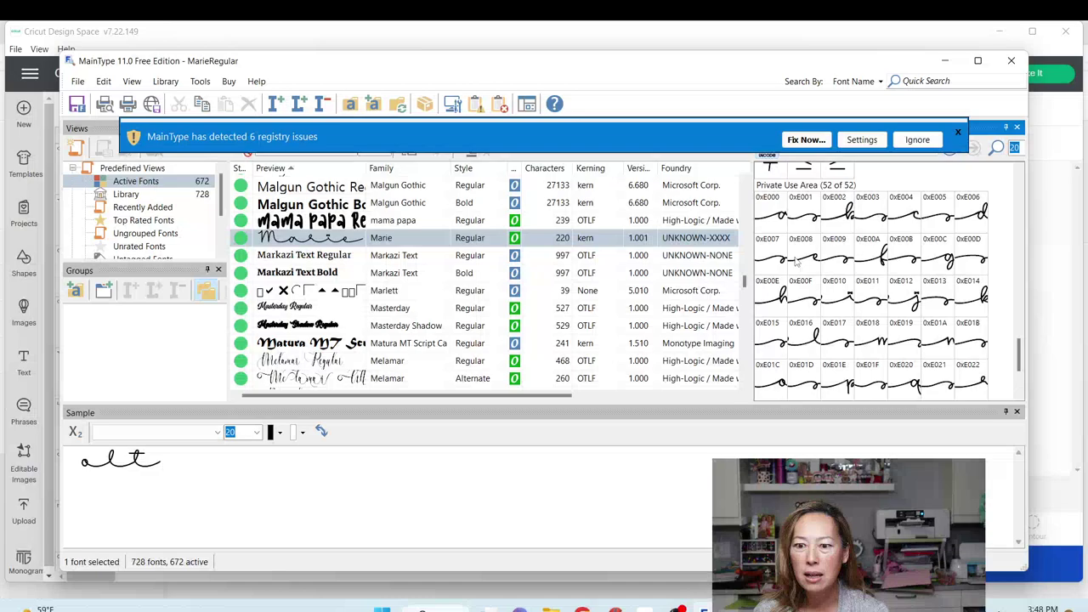
{"action": "mouse_move", "coordinate": [815, 263]}
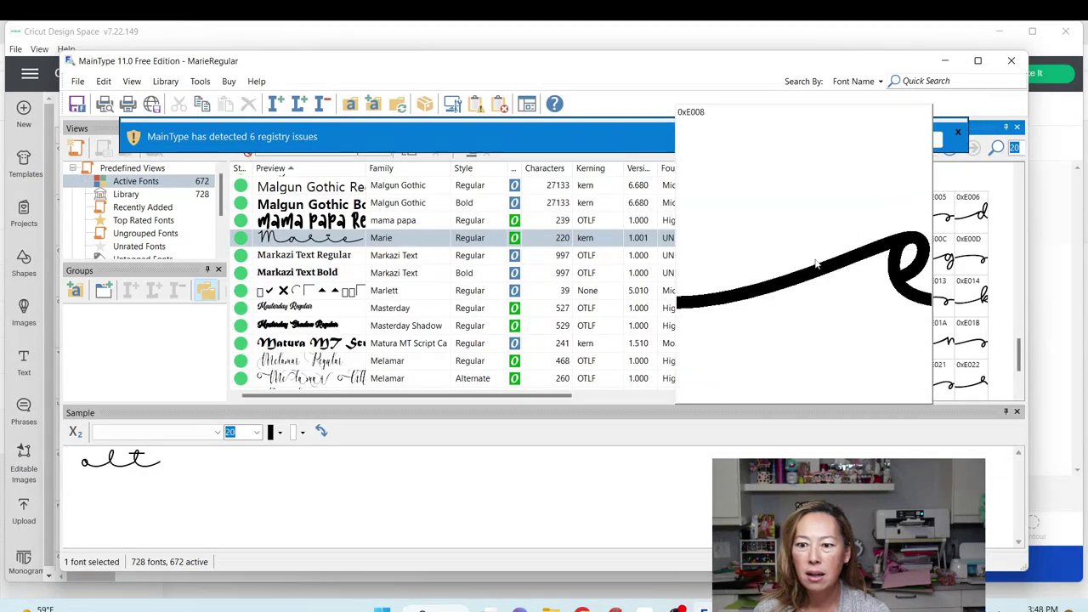
{"action": "left_click", "coordinate": [765, 270]}
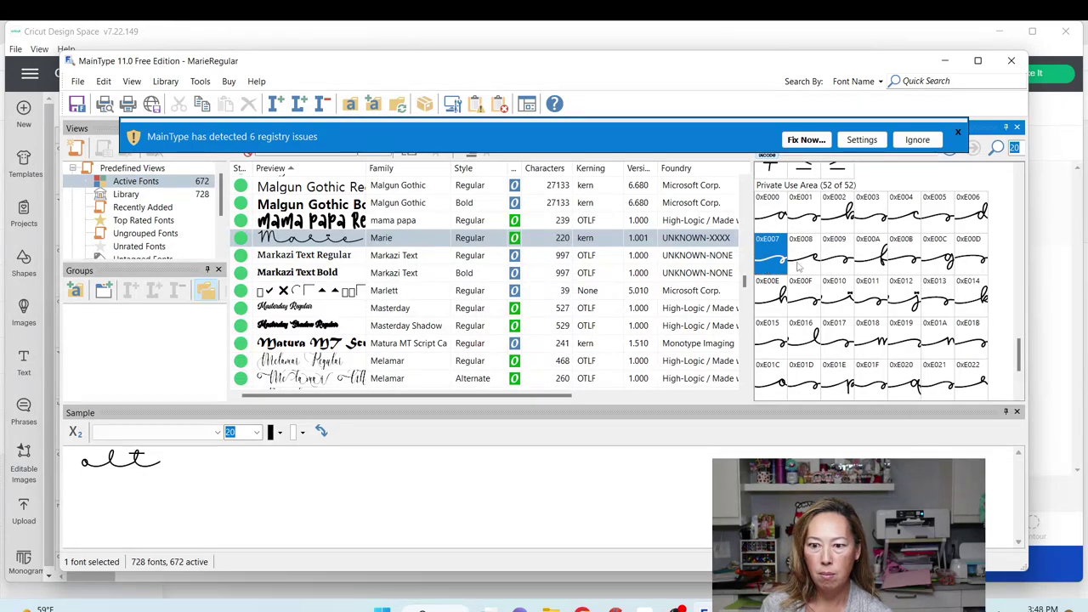
{"action": "left_click", "coordinate": [845, 267]}
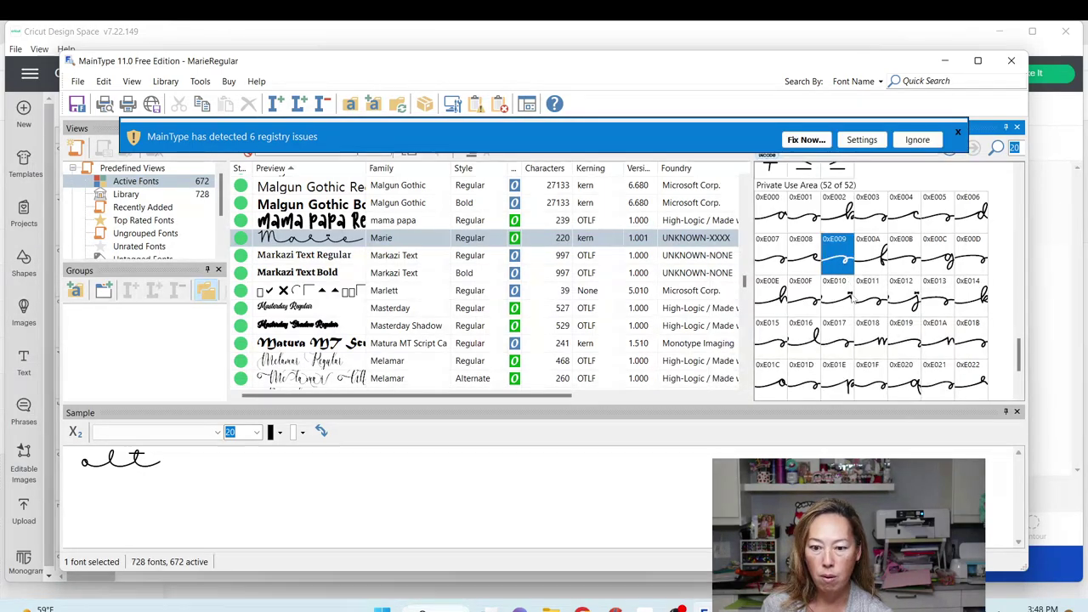
- Ungroup paige into letters and extend its final e with an s swash ending
{"action": "mouse_move", "coordinate": [644, 606]}
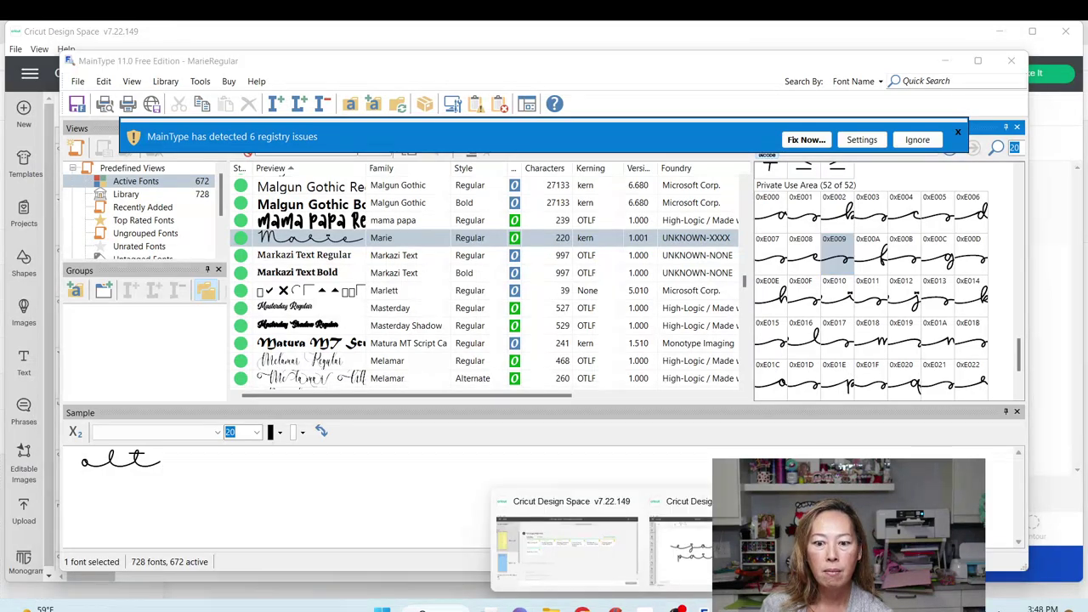
{"action": "left_click", "coordinate": [791, 510]}
{"action": "left_click", "coordinate": [659, 363]}
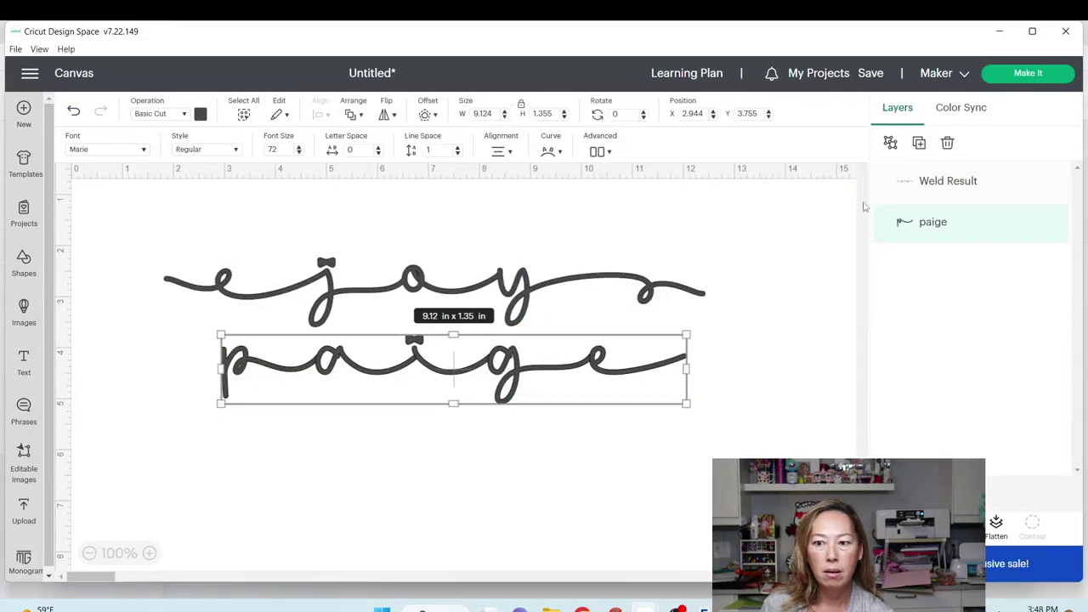
{"action": "left_click", "coordinate": [899, 144]}
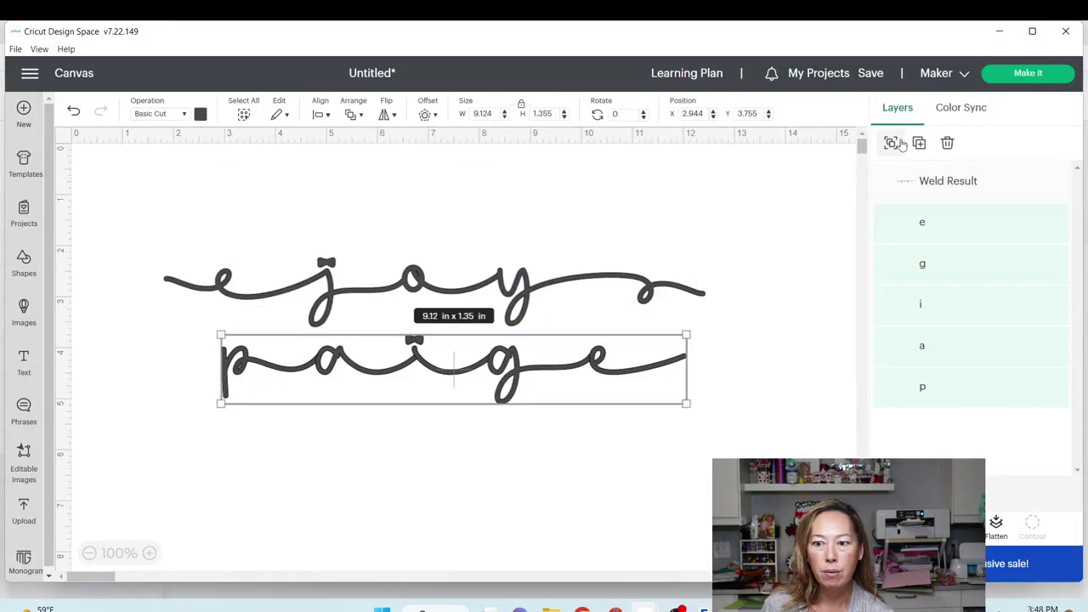
{"action": "left_click", "coordinate": [668, 367]}
{"action": "type", "text": "s"}
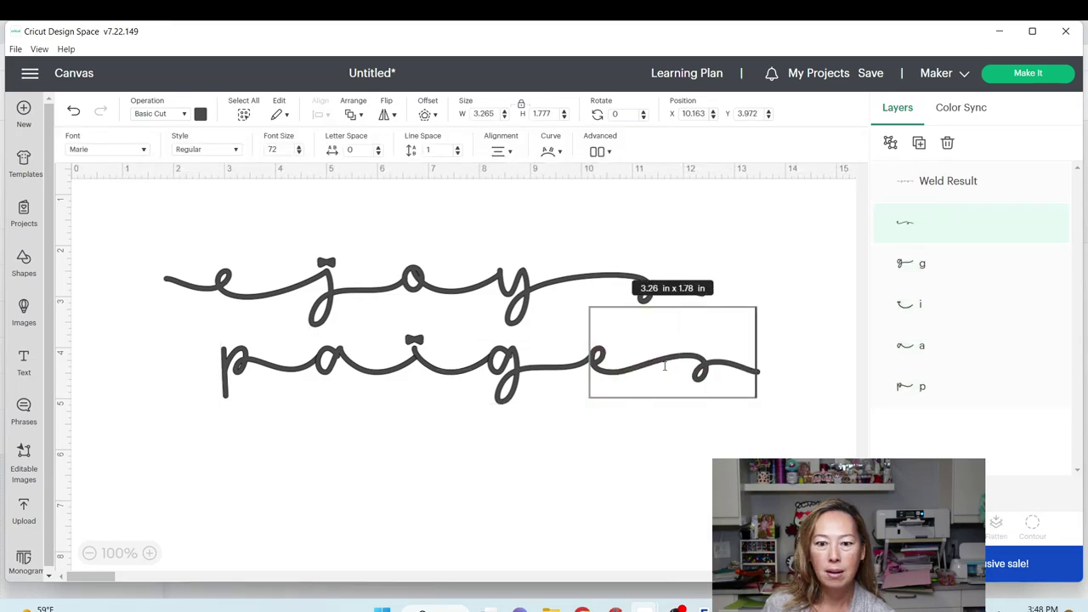
{"action": "left_click", "coordinate": [678, 608]}
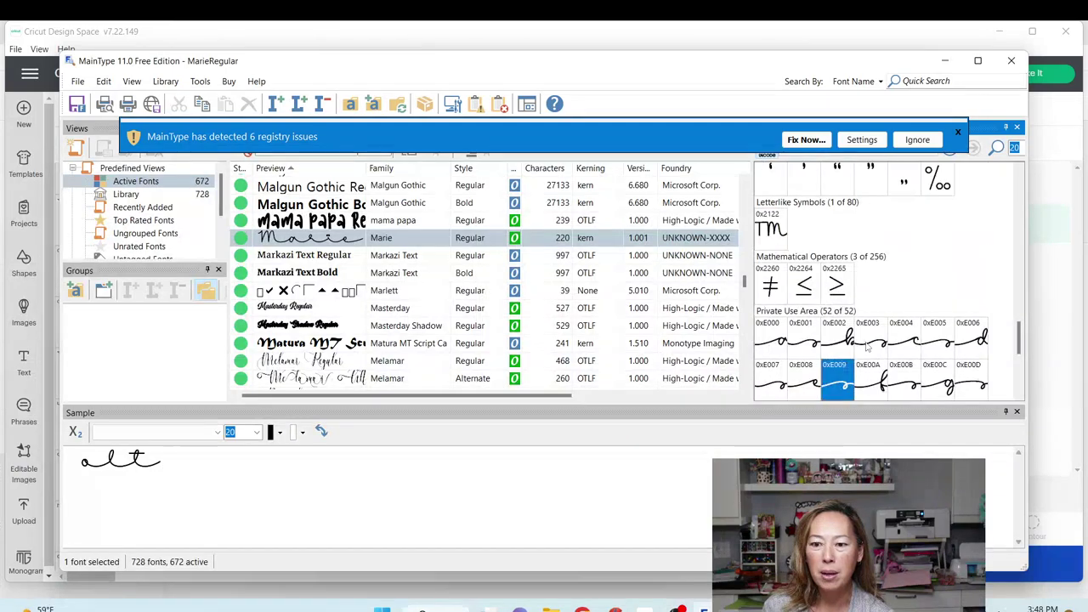
- Copy Marie swash glyph 0xE01E and return to the Cricut canvas with p selected
{"action": "scroll", "coordinate": [867, 345], "scroll_direction": "down", "scroll_amount": 3}
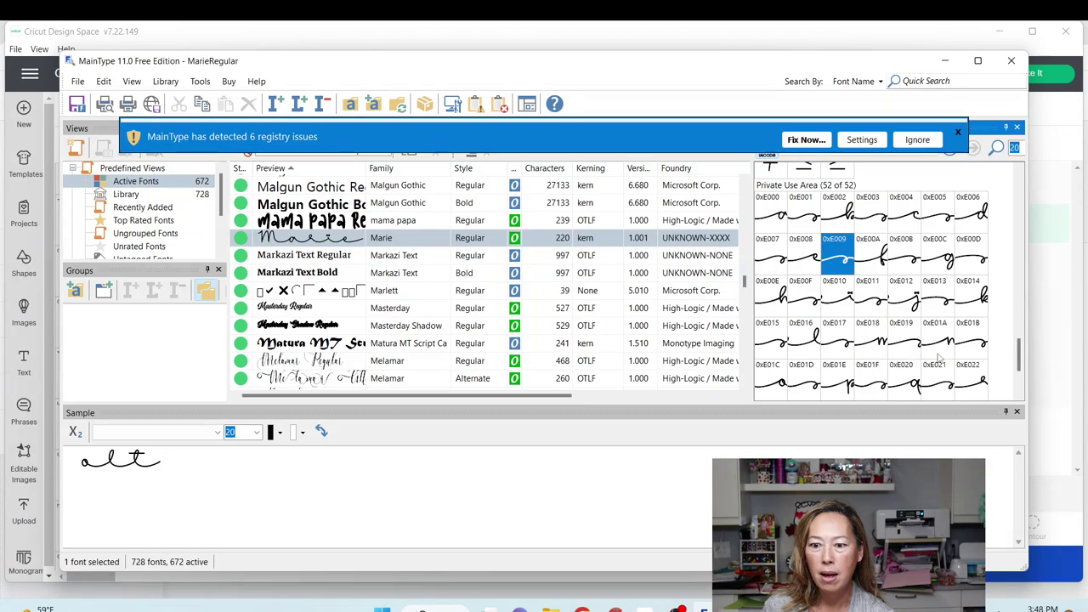
{"action": "left_click", "coordinate": [837, 388]}
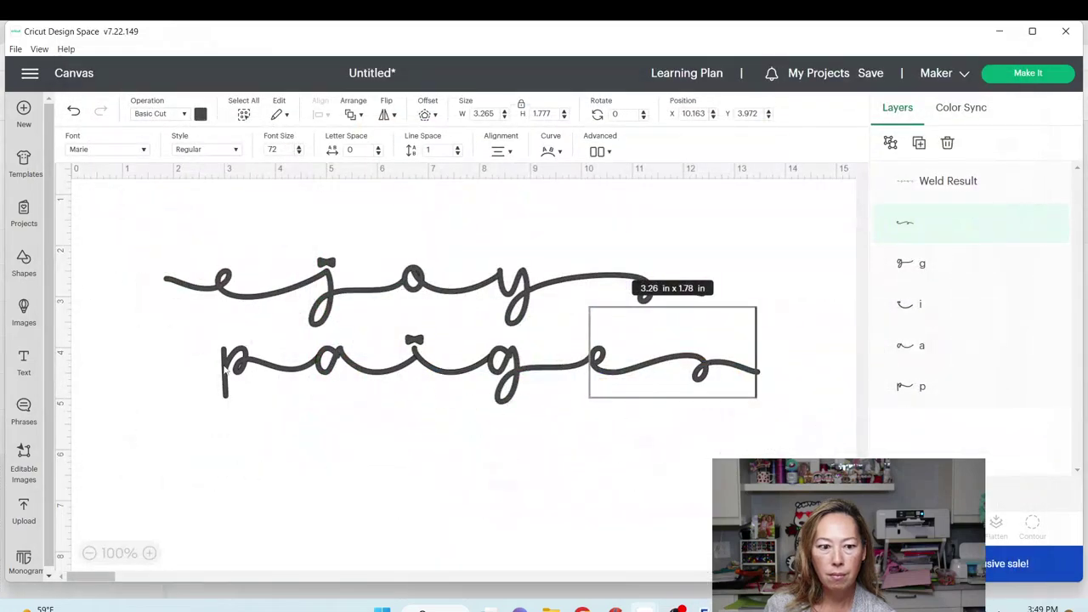
{"action": "left_click", "coordinate": [223, 368]}
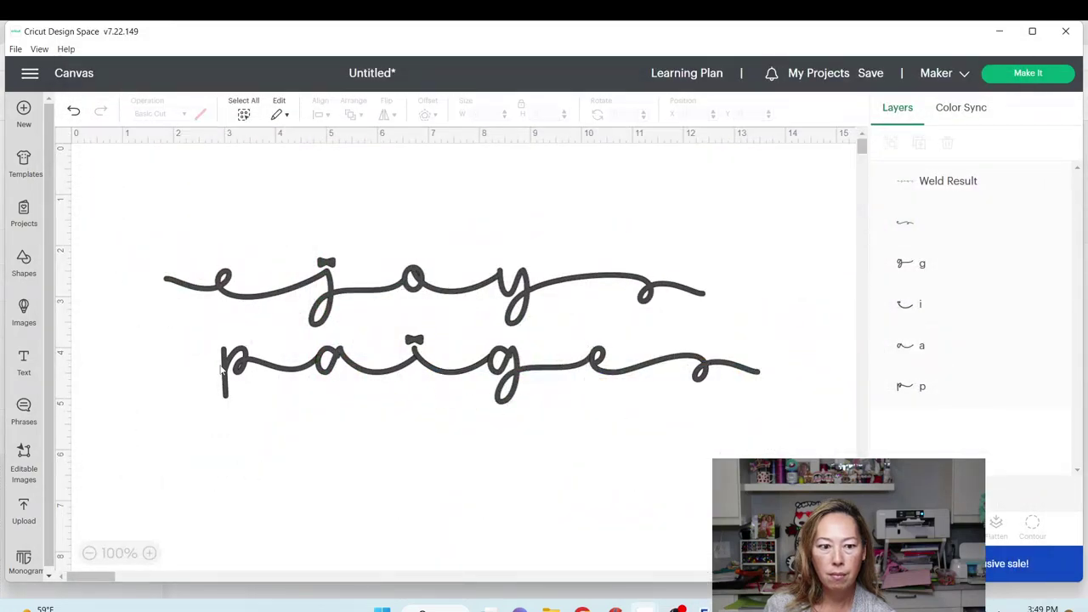
- Paste the swash lead-in before paiges' p and shift the right letters to even spacing
{"action": "key", "text": "ctrl+v"}
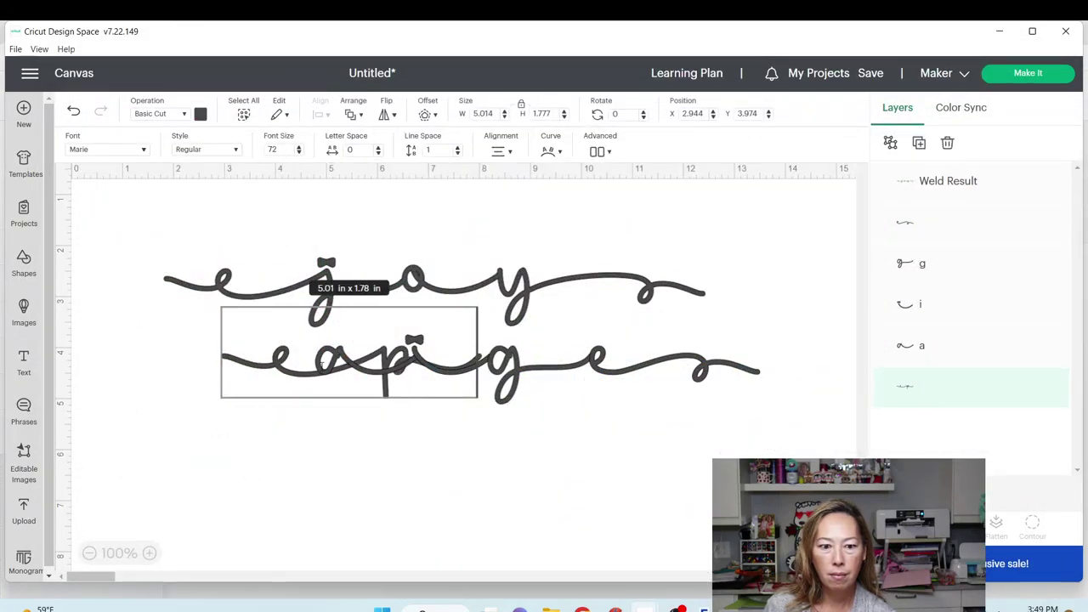
{"action": "left_click", "coordinate": [374, 434]}
{"action": "left_click_drag", "start_coordinate": [391, 381], "coordinate": [231, 386]}
{"action": "left_click", "coordinate": [527, 418]}
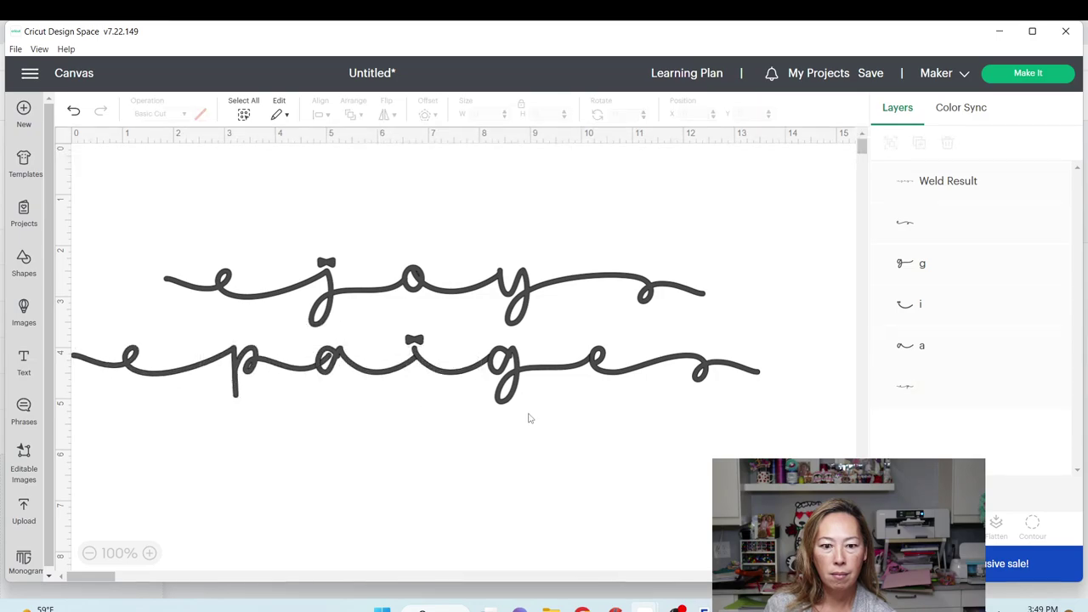
{"action": "left_click_drag", "start_coordinate": [816, 415], "coordinate": [382, 357]}
{"action": "left_click_drag", "start_coordinate": [380, 373], "coordinate": [396, 368]}
{"action": "left_click", "coordinate": [432, 440]}
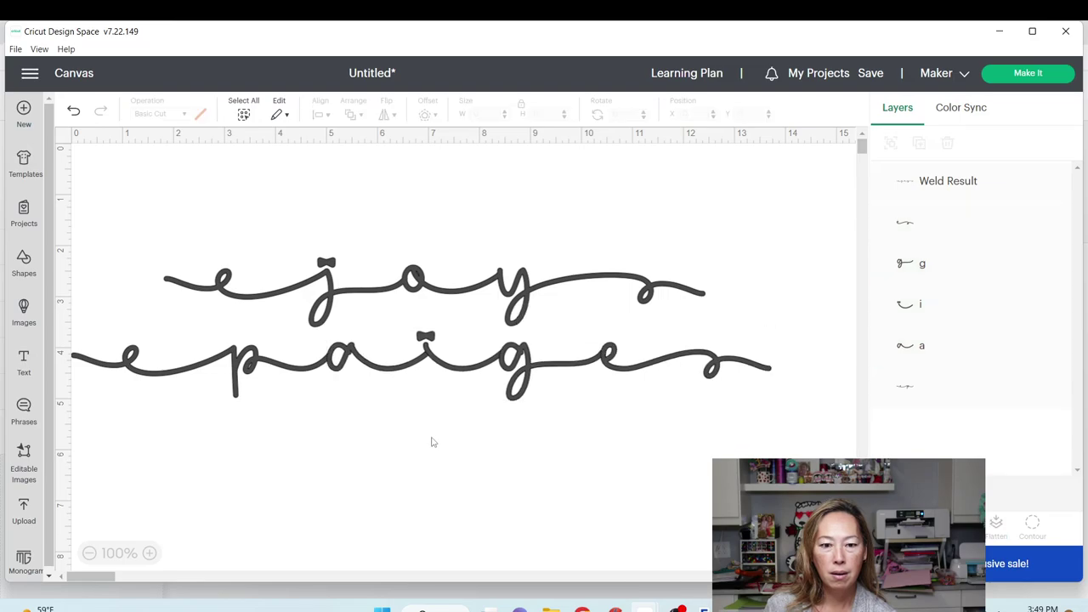
- Select every letter of paiges and weld them into one shape
{"action": "left_click_drag", "start_coordinate": [789, 434], "coordinate": [132, 359]}
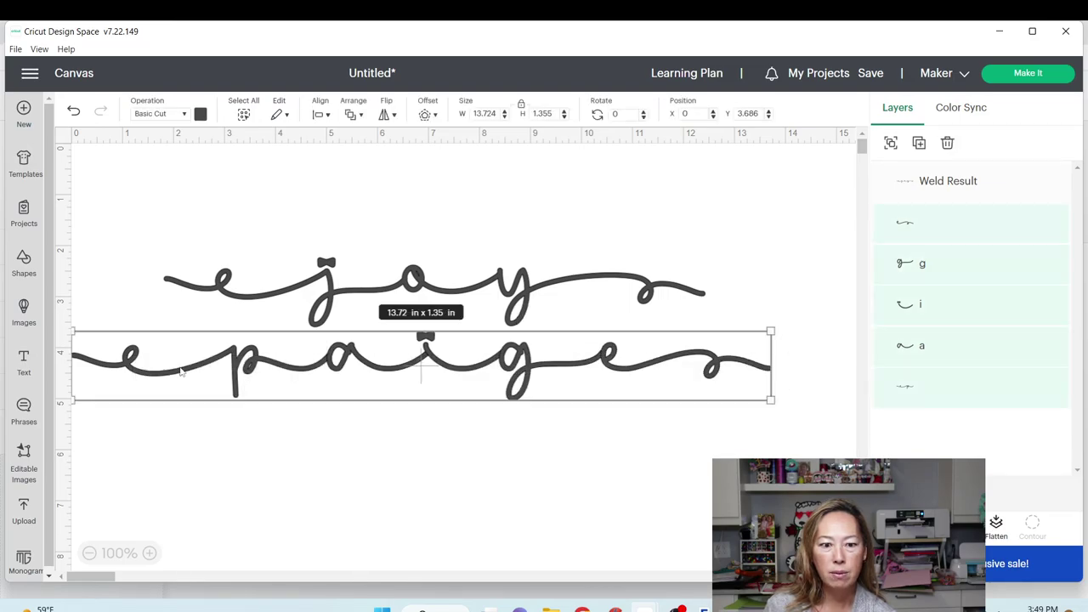
{"action": "left_click", "coordinate": [990, 508]}
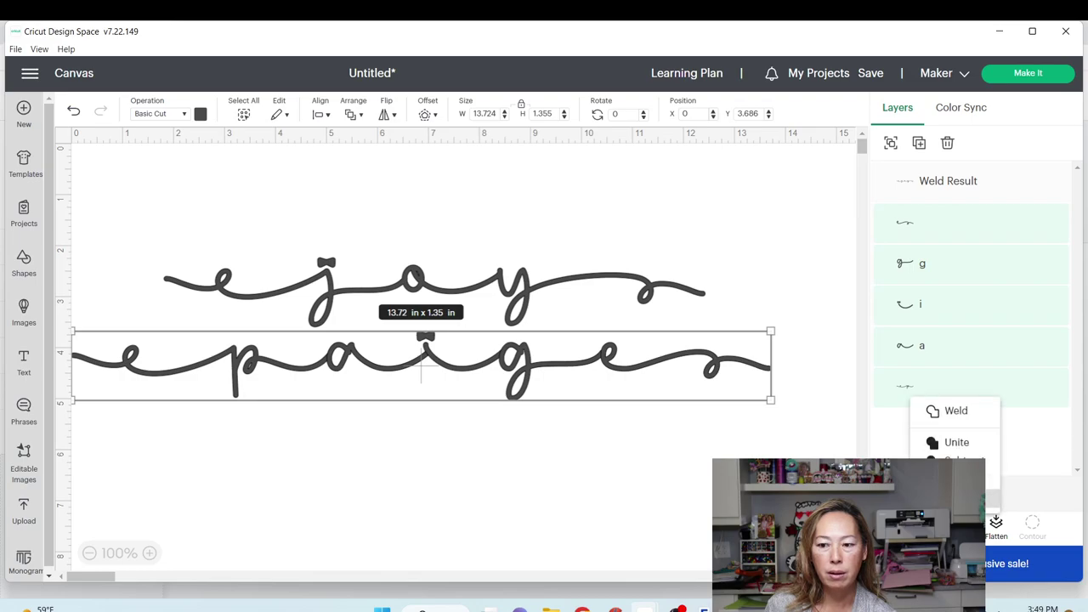
{"action": "left_click", "coordinate": [957, 415]}
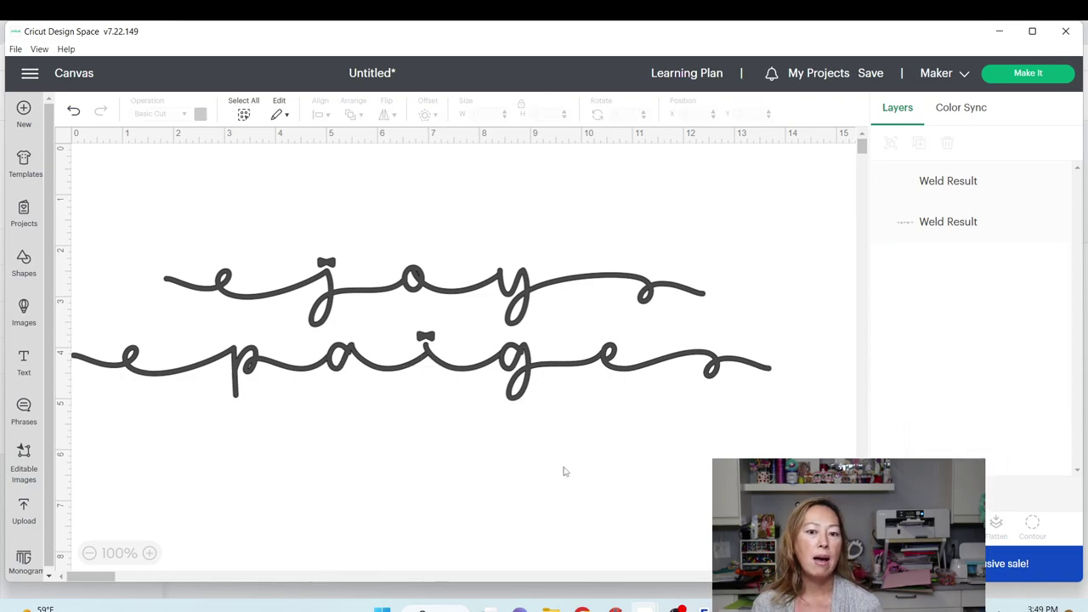
{"action": "left_click", "coordinate": [561, 317]}
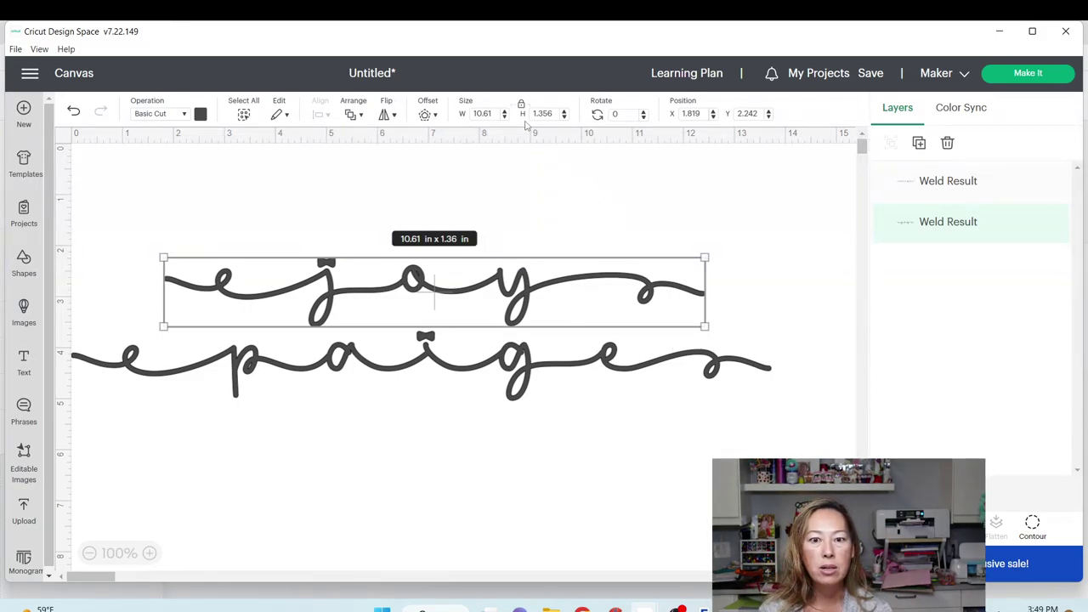
- Set joy's height to 0.5 in and shrink it to about 3.3 in wide
{"action": "double_click", "coordinate": [554, 113]}
{"action": "type", "text": ".5"}
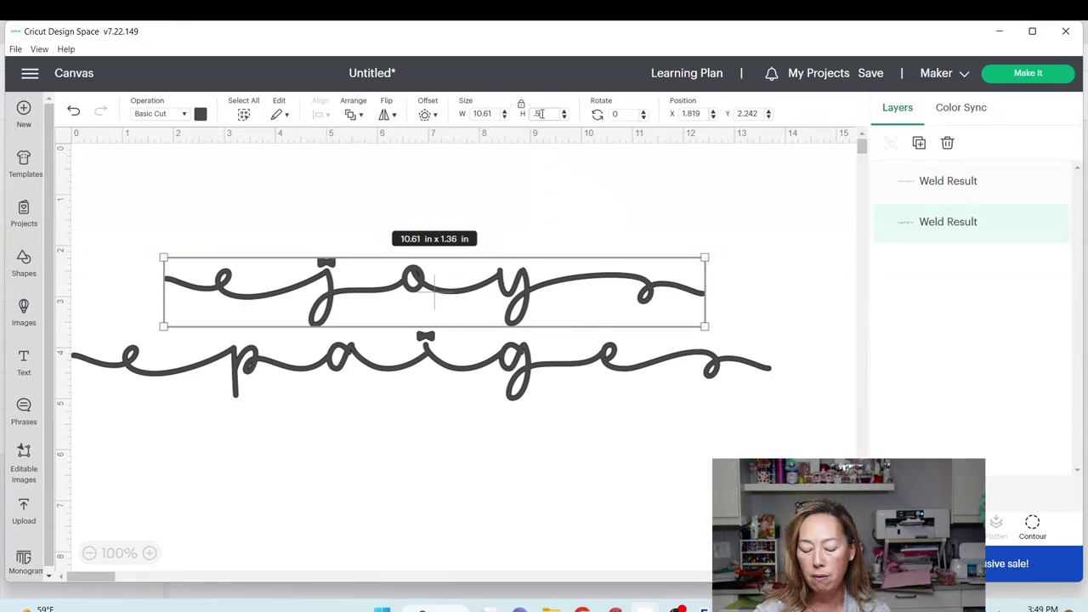
{"action": "key", "text": "Tab"}
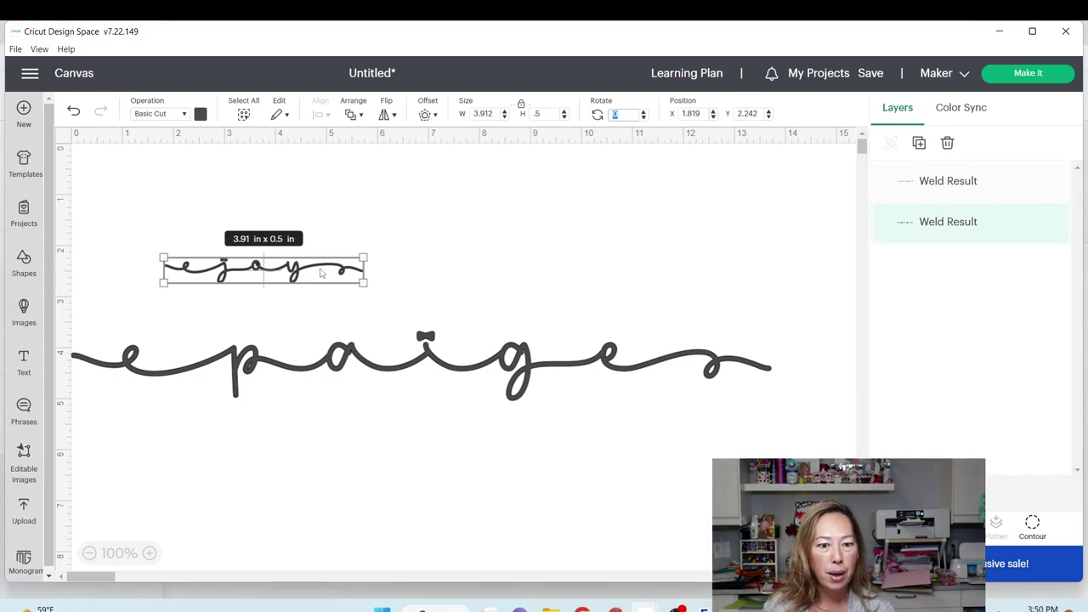
{"action": "left_click", "coordinate": [366, 285]}
{"action": "left_click_drag", "start_coordinate": [368, 286], "coordinate": [338, 268]}
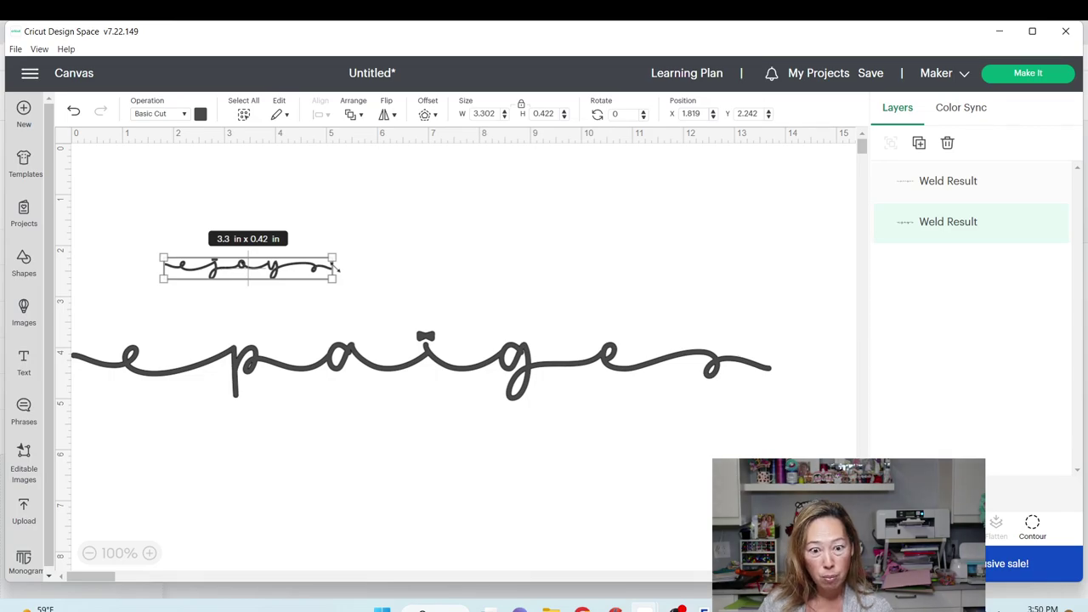
- Shrink paiges to about 3.38 in wide and tuck it beneath joy
{"action": "left_click", "coordinate": [476, 372]}
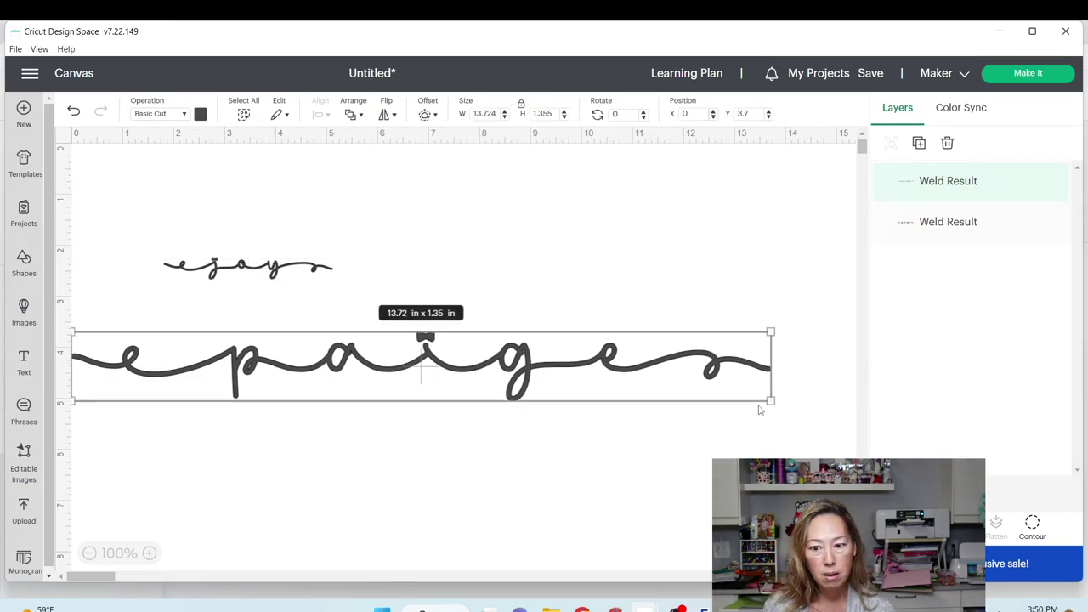
{"action": "left_click_drag", "start_coordinate": [769, 401], "coordinate": [244, 269]}
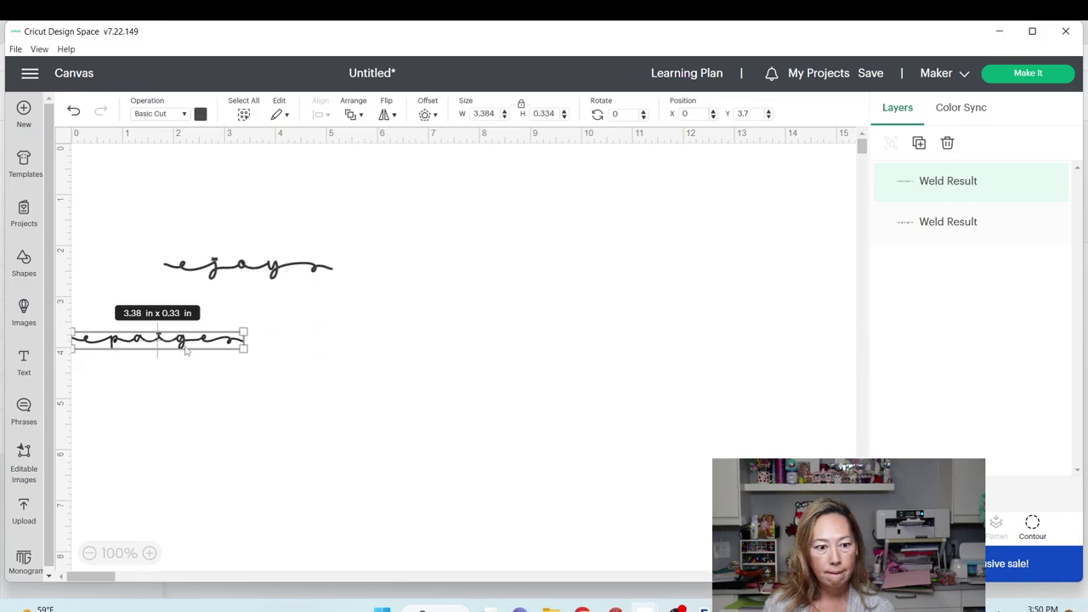
{"action": "left_click_drag", "start_coordinate": [186, 346], "coordinate": [341, 334]}
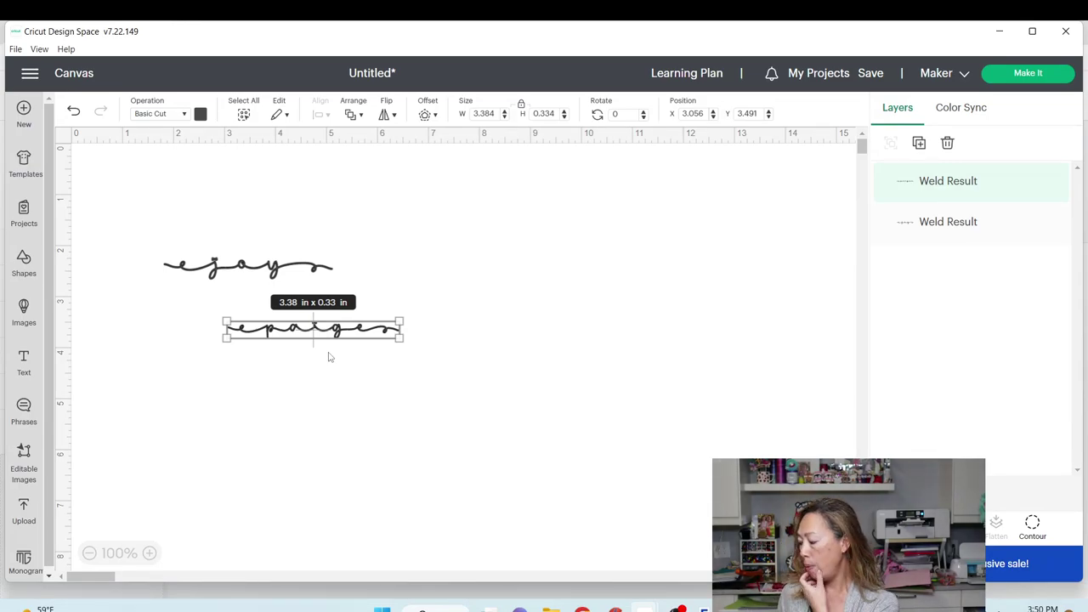
{"action": "left_click_drag", "start_coordinate": [538, 377], "coordinate": [187, 213]}
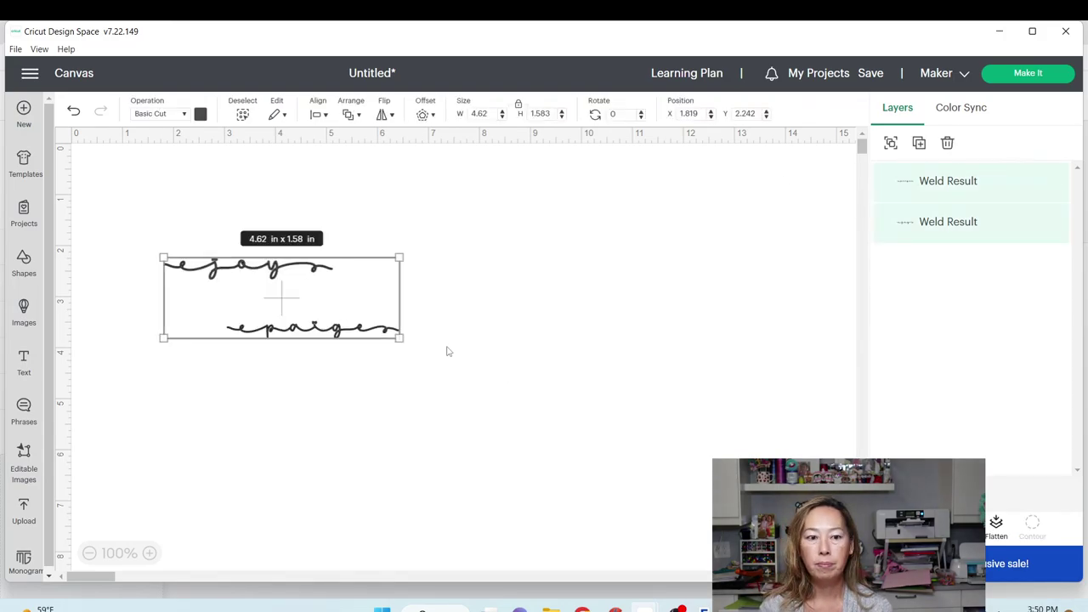
- Send both names to a 12 × 24 in mat, turn Mirror on, and nudge the second name right
{"action": "left_click", "coordinate": [546, 333]}
{"action": "left_click", "coordinate": [1028, 74]}
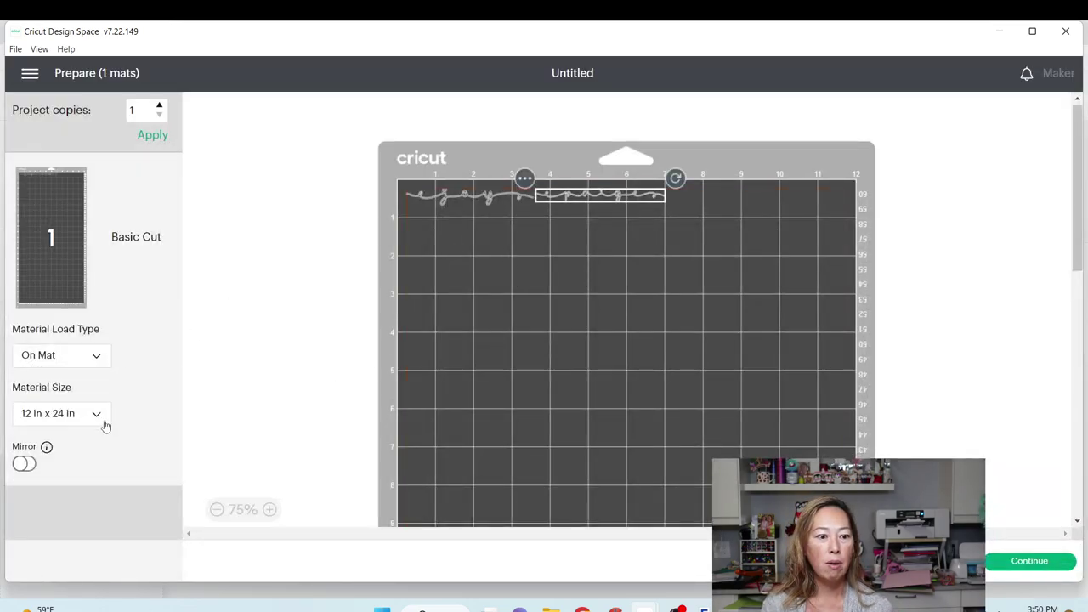
{"action": "left_click", "coordinate": [23, 464]}
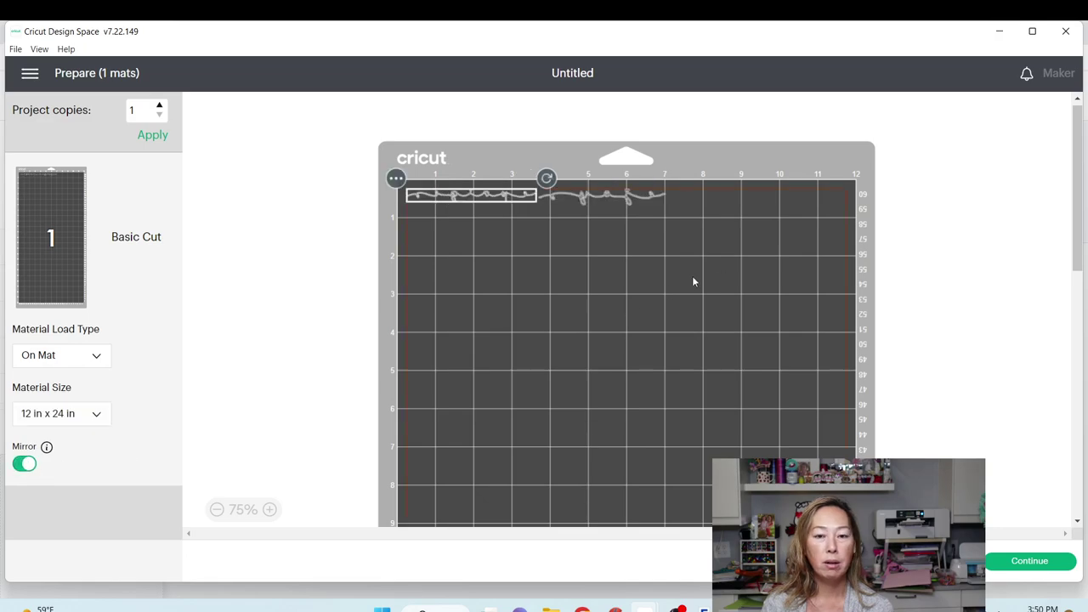
{"action": "left_click", "coordinate": [636, 196]}
{"action": "left_click_drag", "start_coordinate": [636, 197], "coordinate": [582, 198]}
{"action": "left_click", "coordinate": [589, 268]}
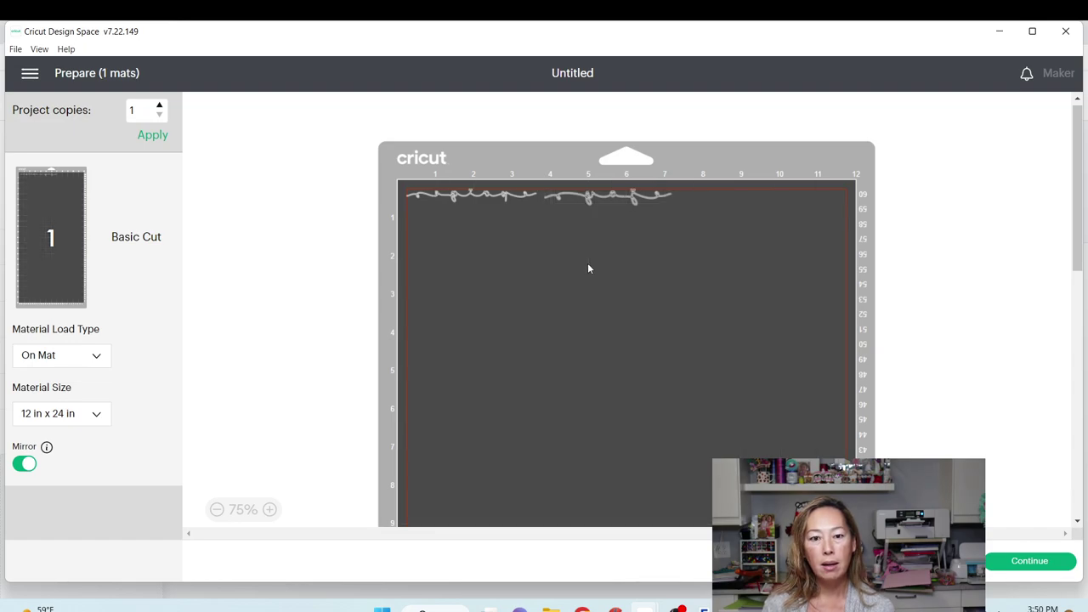